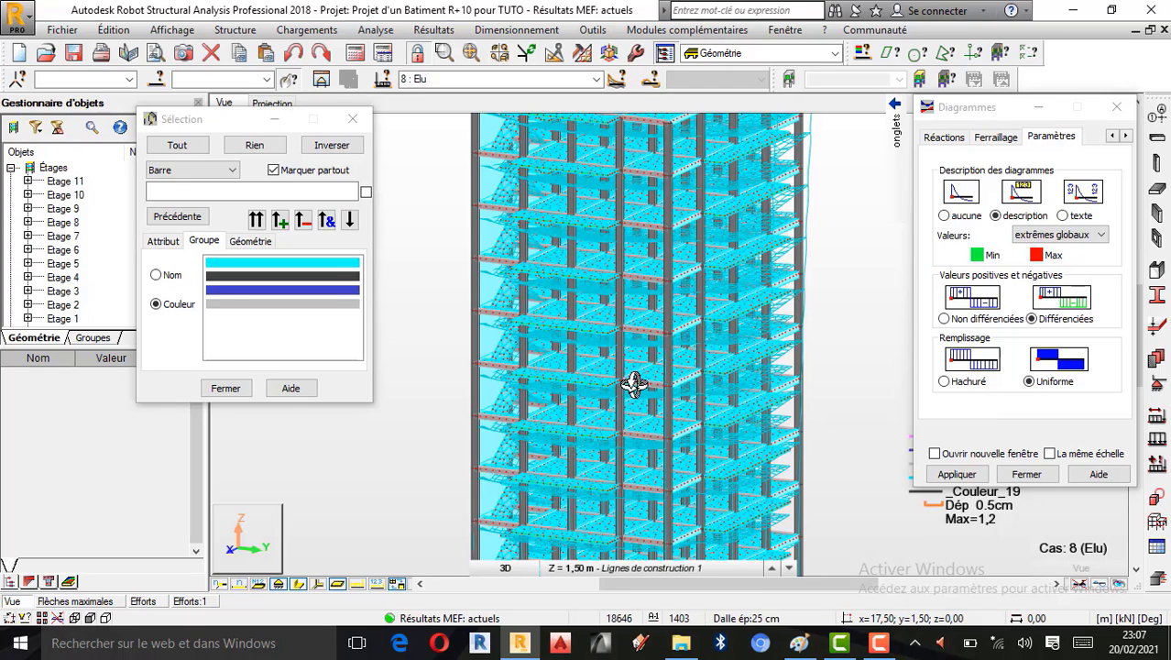
Step: Examine the maximum displacement label on the roof of the building model for the Elu case
{"action": "left_click_drag", "start_coordinate": [613, 431], "coordinate": [650, 358]}
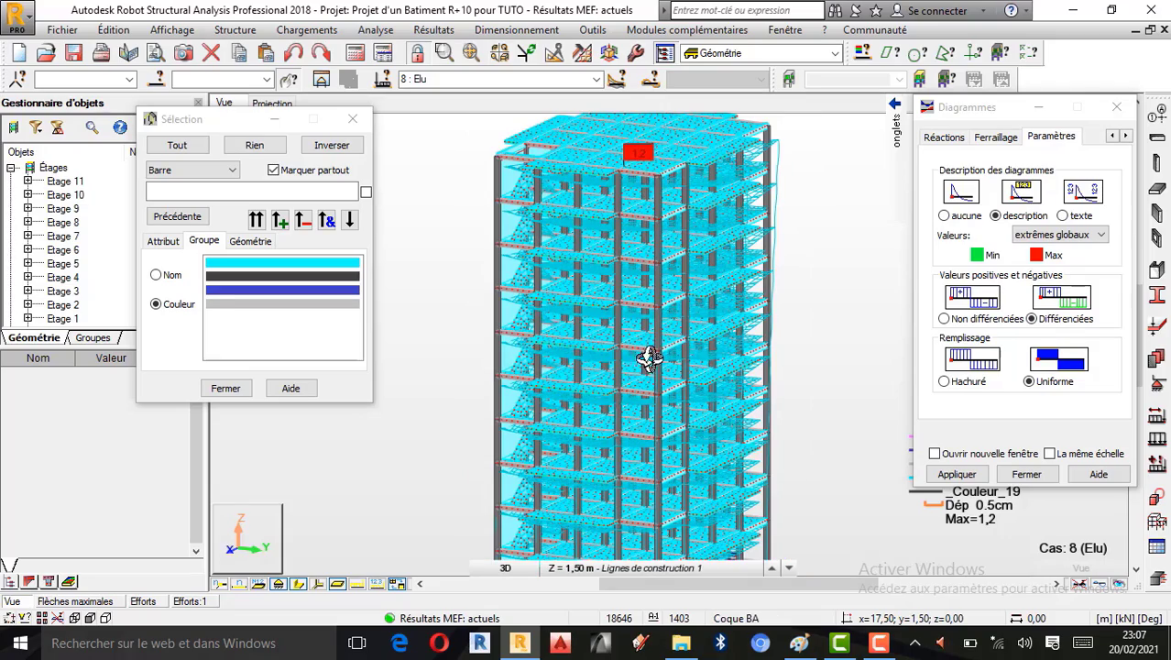
{"action": "scroll", "coordinate": [632, 144], "scroll_direction": "up", "scroll_amount": 5}
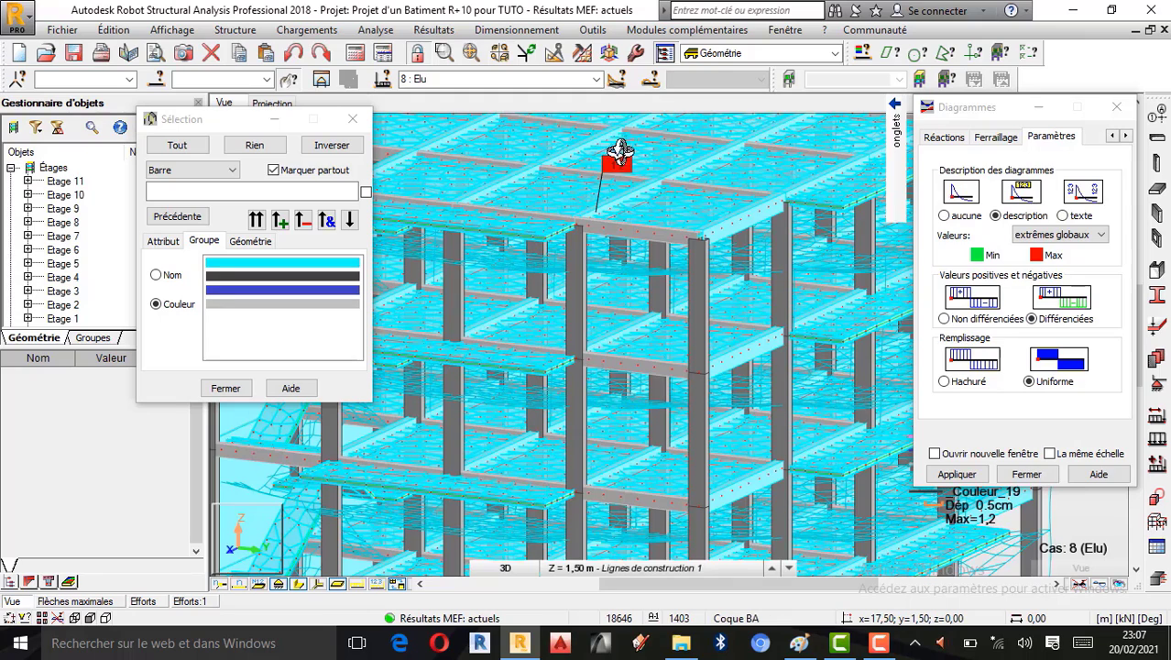
{"action": "scroll", "coordinate": [604, 138], "scroll_direction": "up", "scroll_amount": 1}
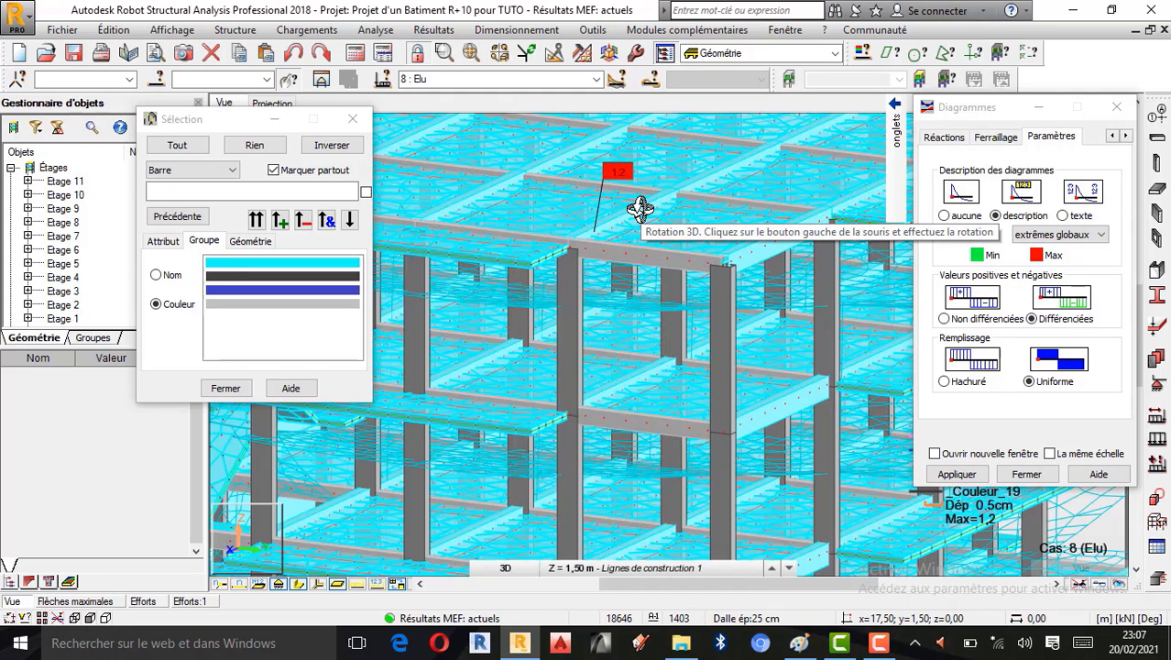
{"action": "left_click_drag", "start_coordinate": [659, 240], "coordinate": [660, 240]}
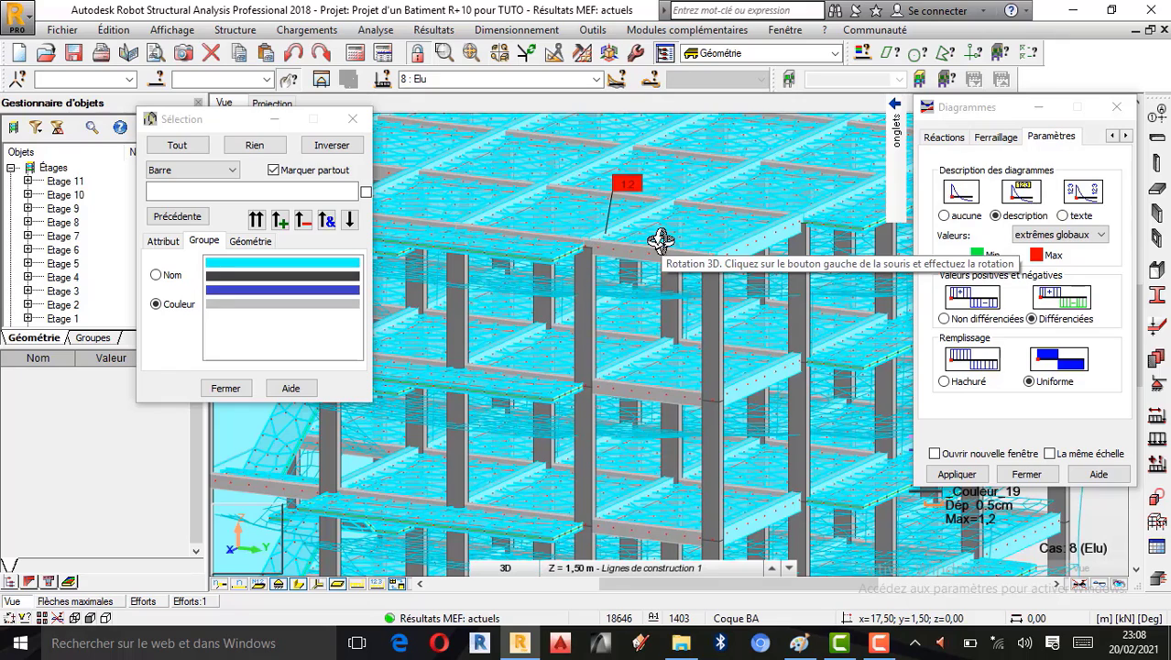
{"action": "left_click_drag", "start_coordinate": [815, 247], "coordinate": [745, 283]}
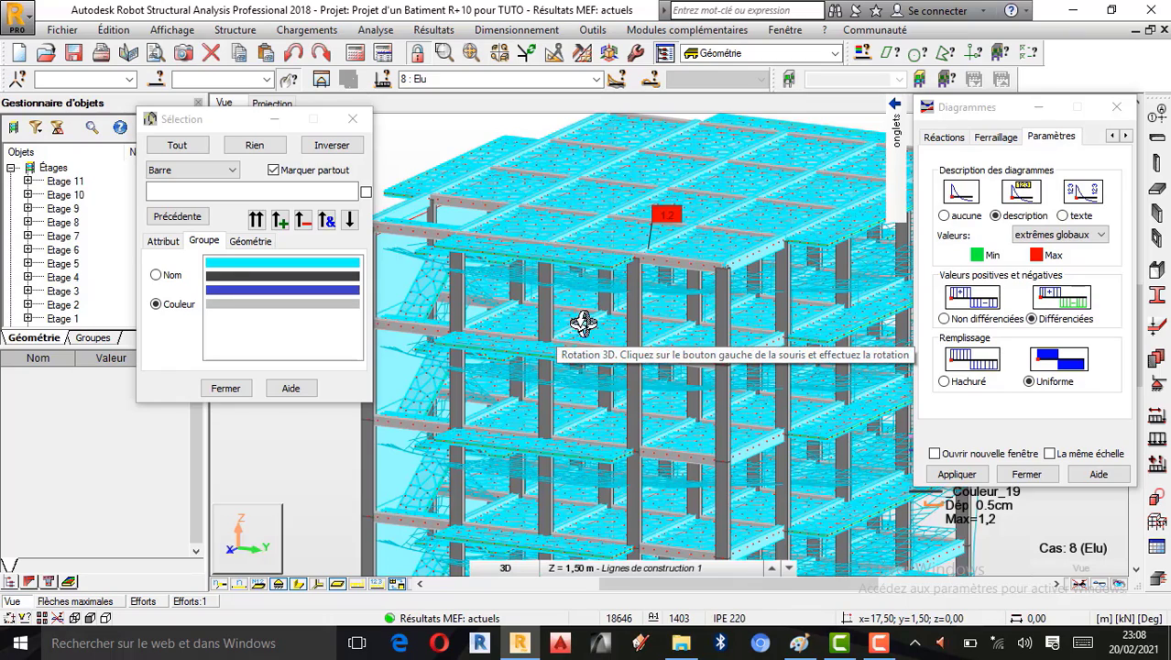
Step: Switch to Paint and outline the six columns of the plan sketch in purple as horizontal rectangles
{"action": "left_click", "coordinate": [799, 642]}
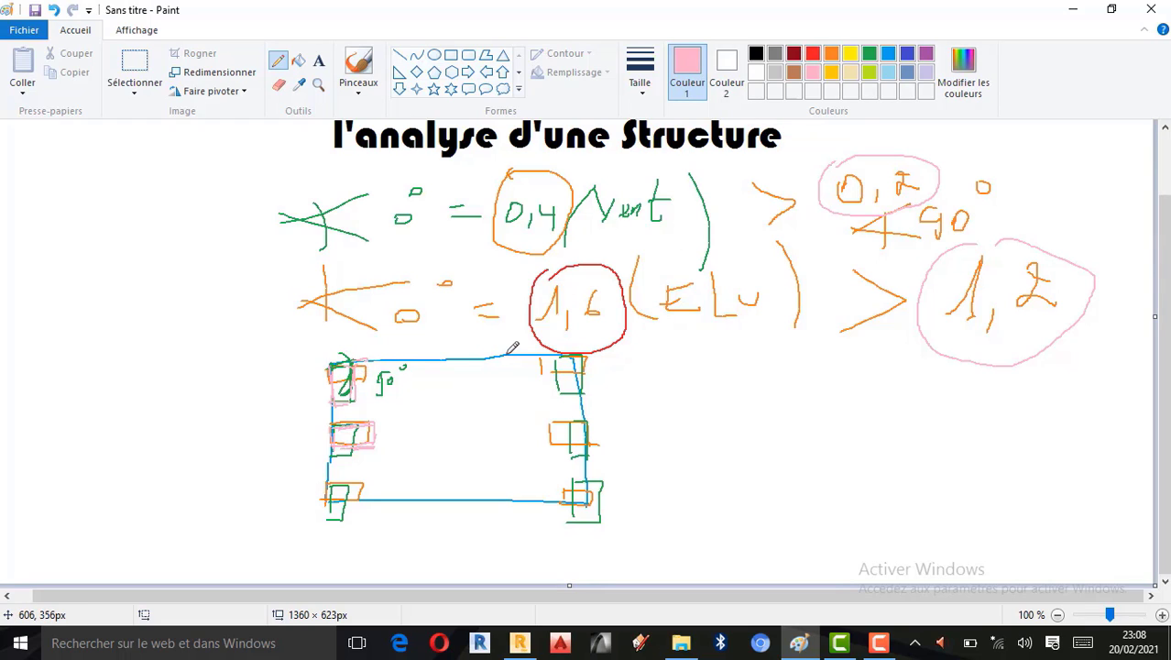
{"action": "left_click", "coordinate": [907, 54]}
{"action": "left_click", "coordinate": [926, 54]}
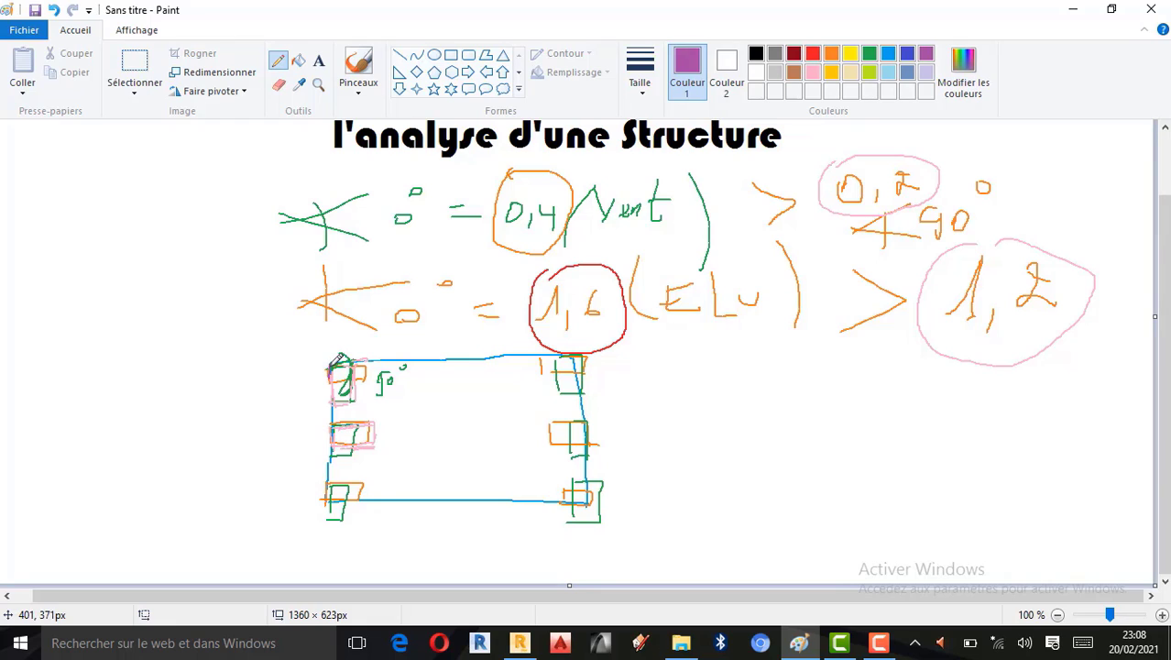
{"action": "mouse_move", "coordinate": [330, 366]}
{"action": "left_mouse_down"}
{"action": "mouse_move", "coordinate": [364, 364]}
{"action": "mouse_move", "coordinate": [366, 376]}
{"action": "left_mouse_up"}
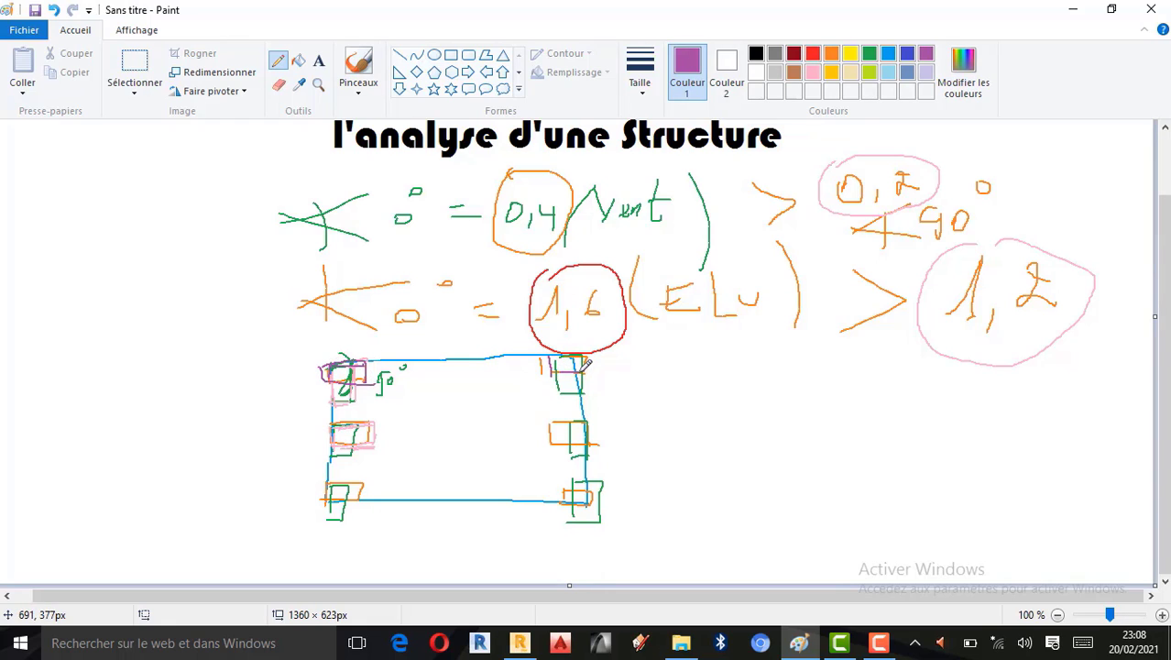
{"action": "mouse_move", "coordinate": [549, 358]}
{"action": "left_mouse_down"}
{"action": "mouse_move", "coordinate": [577, 356]}
{"action": "mouse_move", "coordinate": [581, 370]}
{"action": "left_mouse_up"}
{"action": "mouse_move", "coordinate": [545, 418]}
{"action": "left_mouse_down"}
{"action": "mouse_move", "coordinate": [550, 432]}
{"action": "mouse_move", "coordinate": [575, 420]}
{"action": "mouse_move", "coordinate": [591, 446]}
{"action": "mouse_move", "coordinate": [550, 448]}
{"action": "left_mouse_up"}
{"action": "mouse_move", "coordinate": [327, 422]}
{"action": "left_mouse_down"}
{"action": "mouse_move", "coordinate": [386, 446]}
{"action": "mouse_move", "coordinate": [330, 449]}
{"action": "mouse_move", "coordinate": [393, 452]}
{"action": "left_mouse_up"}
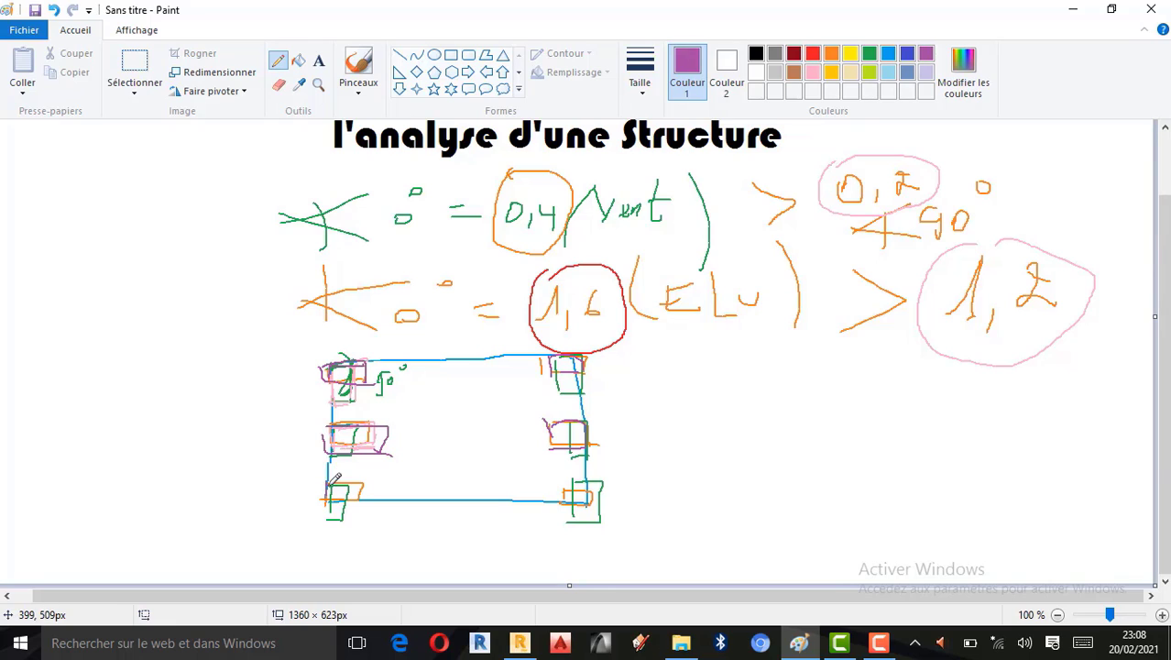
{"action": "left_click_drag", "start_coordinate": [328, 484], "coordinate": [383, 499]}
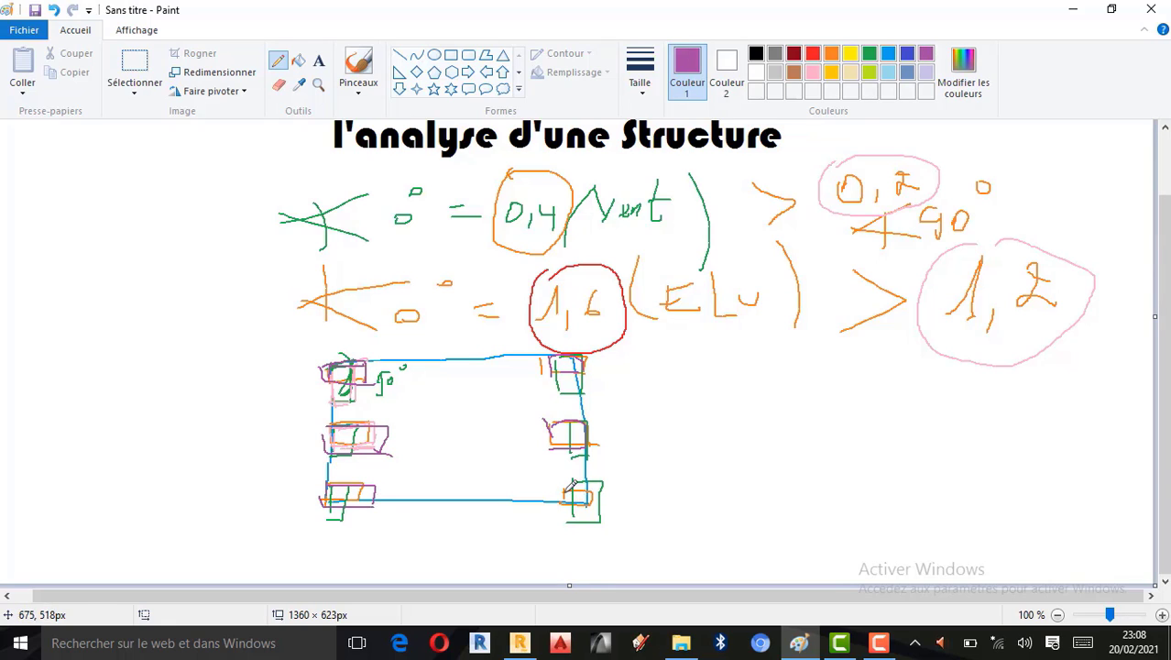
{"action": "mouse_move", "coordinate": [568, 484]}
{"action": "left_mouse_down"}
{"action": "mouse_move", "coordinate": [610, 478]}
{"action": "mouse_move", "coordinate": [570, 500]}
{"action": "mouse_move", "coordinate": [597, 495]}
{"action": "left_mouse_up"}
{"action": "mouse_move", "coordinate": [331, 518]}
{"action": "left_mouse_down"}
{"action": "mouse_move", "coordinate": [380, 519]}
{"action": "mouse_move", "coordinate": [379, 539]}
{"action": "left_mouse_up"}
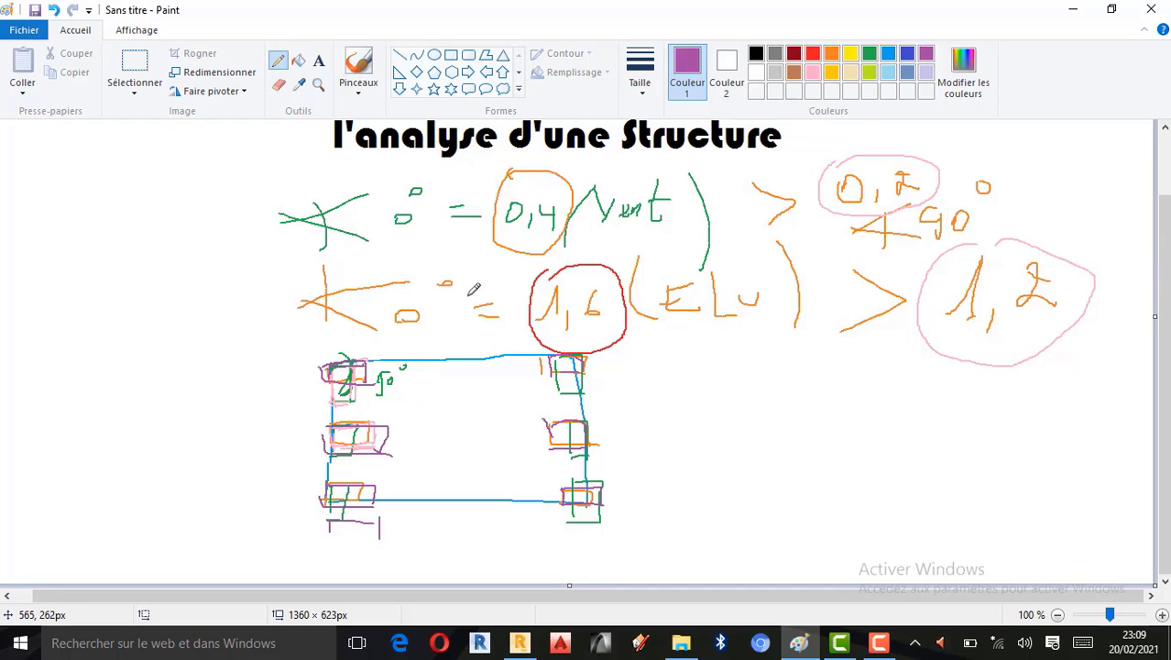
Step: Outline the six columns of the plan sketch in orange as vertical rectangles, rotated relative to the purple ones
{"action": "left_click", "coordinate": [831, 55]}
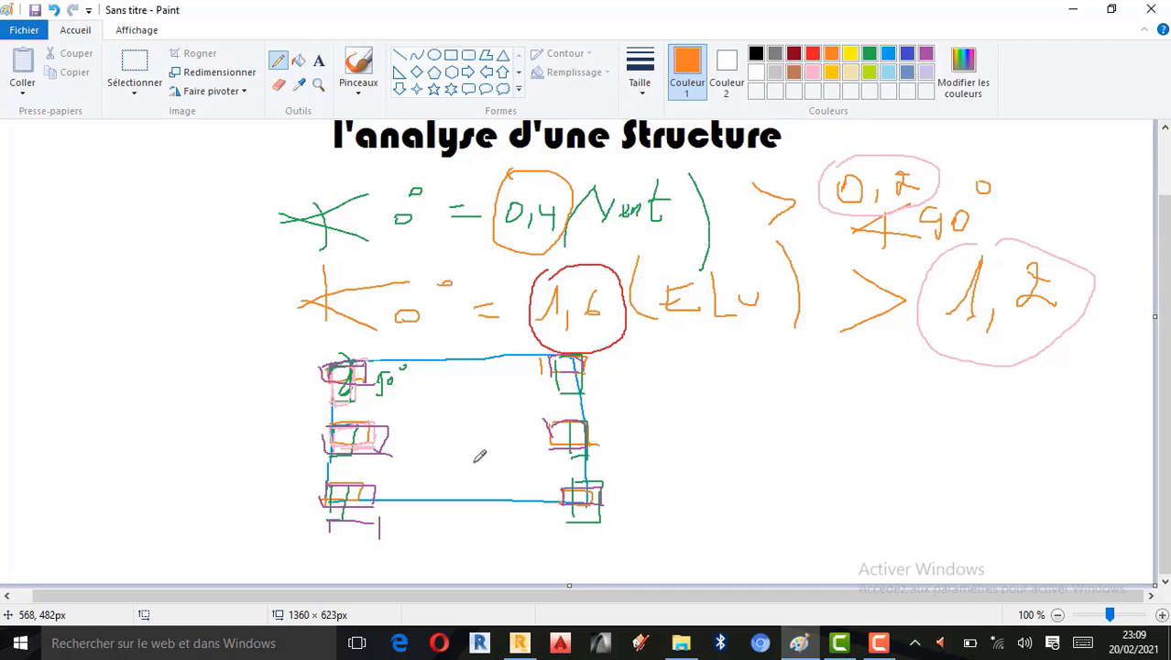
{"action": "mouse_move", "coordinate": [336, 356]}
{"action": "left_mouse_down"}
{"action": "mouse_move", "coordinate": [334, 394]}
{"action": "mouse_move", "coordinate": [336, 359]}
{"action": "mouse_move", "coordinate": [361, 359]}
{"action": "mouse_move", "coordinate": [357, 392]}
{"action": "left_mouse_up"}
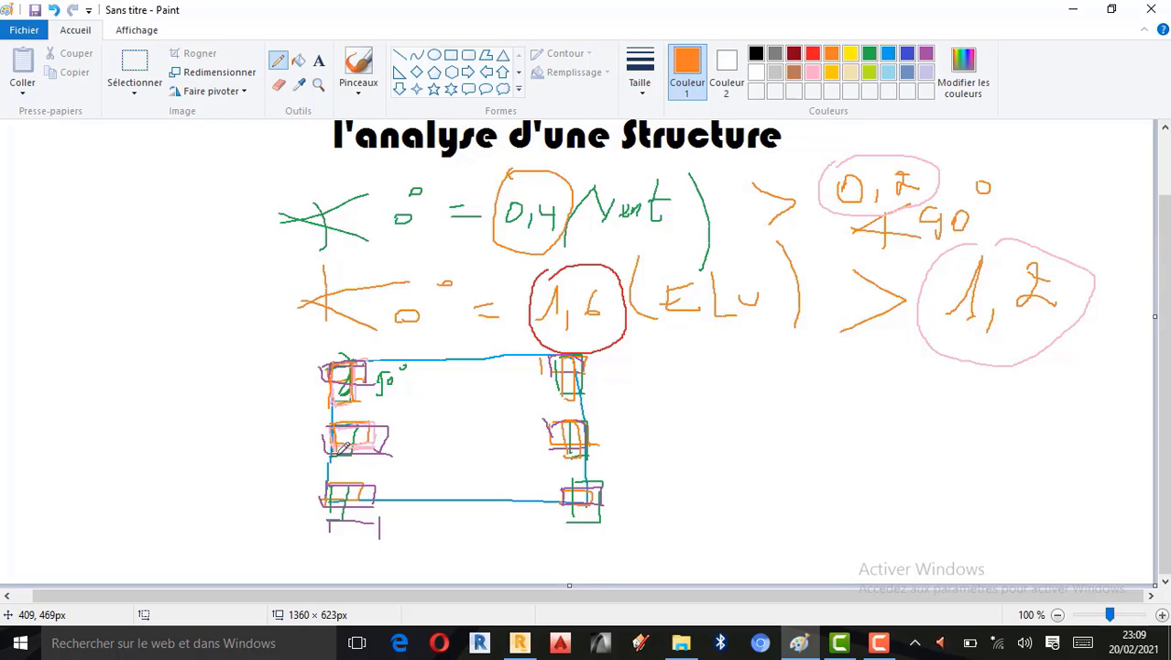
{"action": "mouse_move", "coordinate": [372, 464]}
{"action": "left_mouse_down"}
{"action": "mouse_move", "coordinate": [340, 465]}
{"action": "mouse_move", "coordinate": [337, 524]}
{"action": "mouse_move", "coordinate": [365, 524]}
{"action": "mouse_move", "coordinate": [338, 532]}
{"action": "left_mouse_up"}
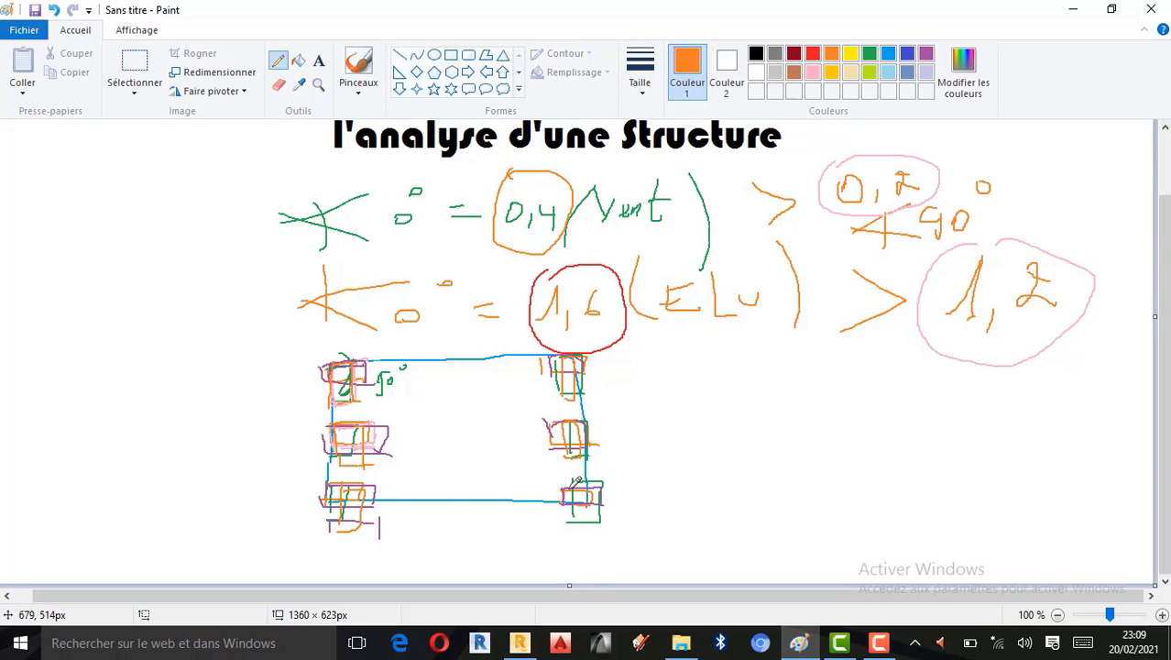
{"action": "left_click_drag", "start_coordinate": [587, 487], "coordinate": [572, 504]}
{"action": "mouse_move", "coordinate": [347, 359]}
{"action": "left_mouse_down"}
{"action": "mouse_move", "coordinate": [365, 392]}
{"action": "mouse_move", "coordinate": [351, 362]}
{"action": "mouse_move", "coordinate": [346, 400]}
{"action": "mouse_move", "coordinate": [367, 400]}
{"action": "left_mouse_up"}
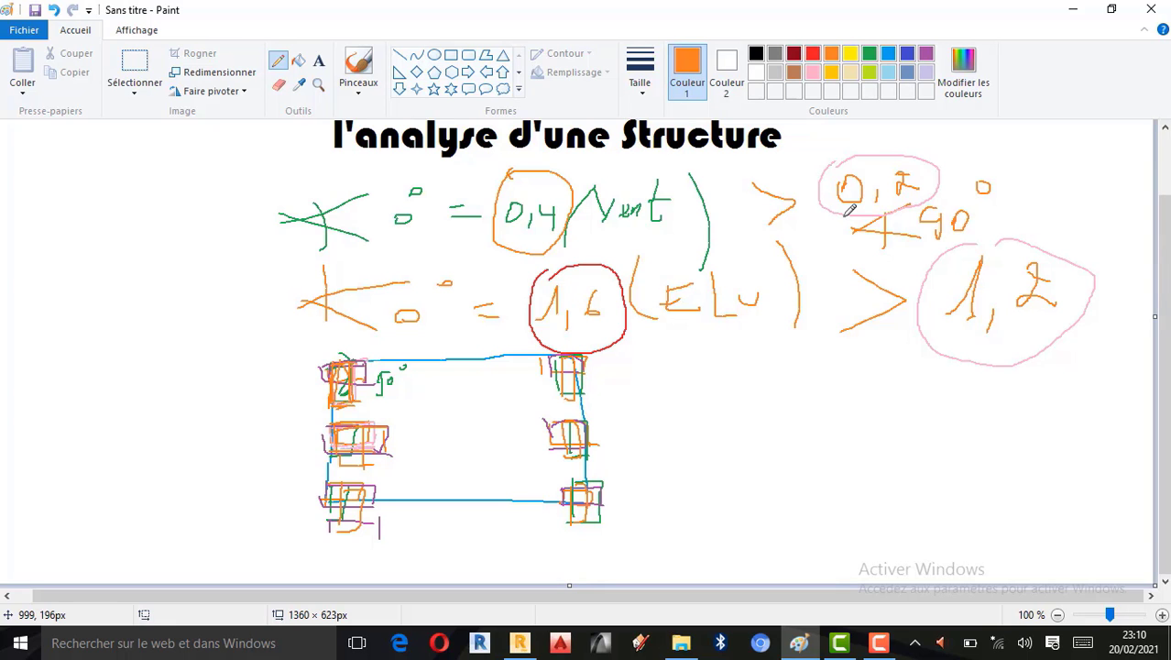
Step: Check the Elu displacement label on the model in Robot Structural Analysis, and retrace the circled 1,2 in orange in Paint
{"action": "left_click", "coordinate": [518, 642]}
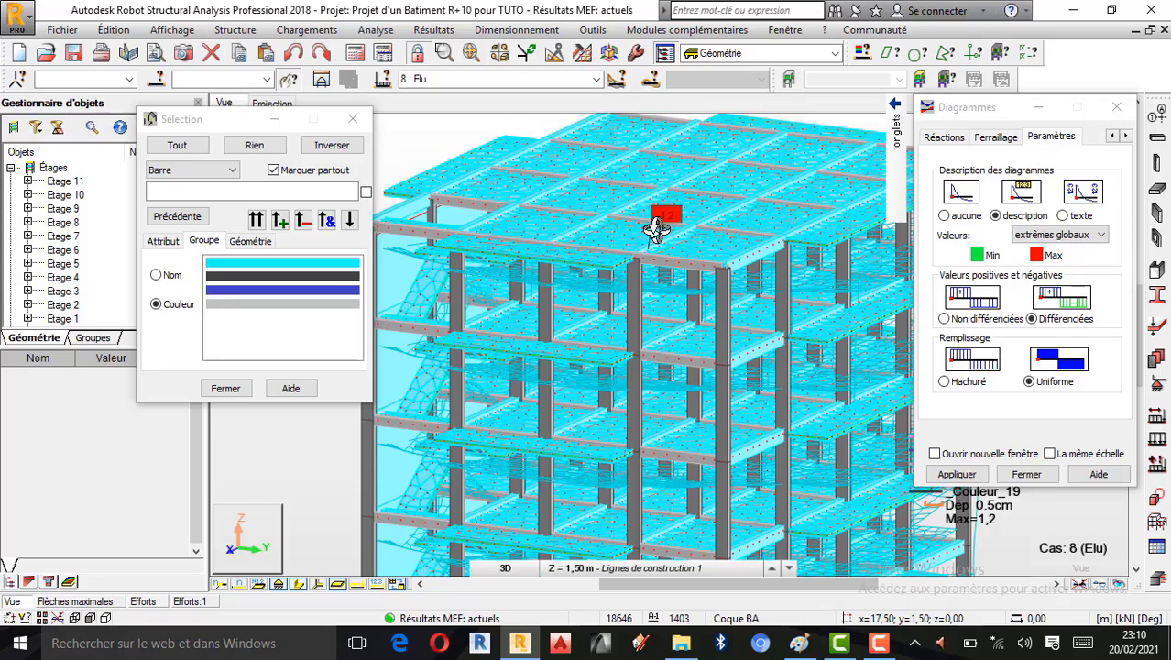
{"action": "scroll", "coordinate": [680, 209], "scroll_direction": "up", "scroll_amount": 1}
{"action": "scroll", "coordinate": [680, 209], "scroll_direction": "up", "scroll_amount": 1}
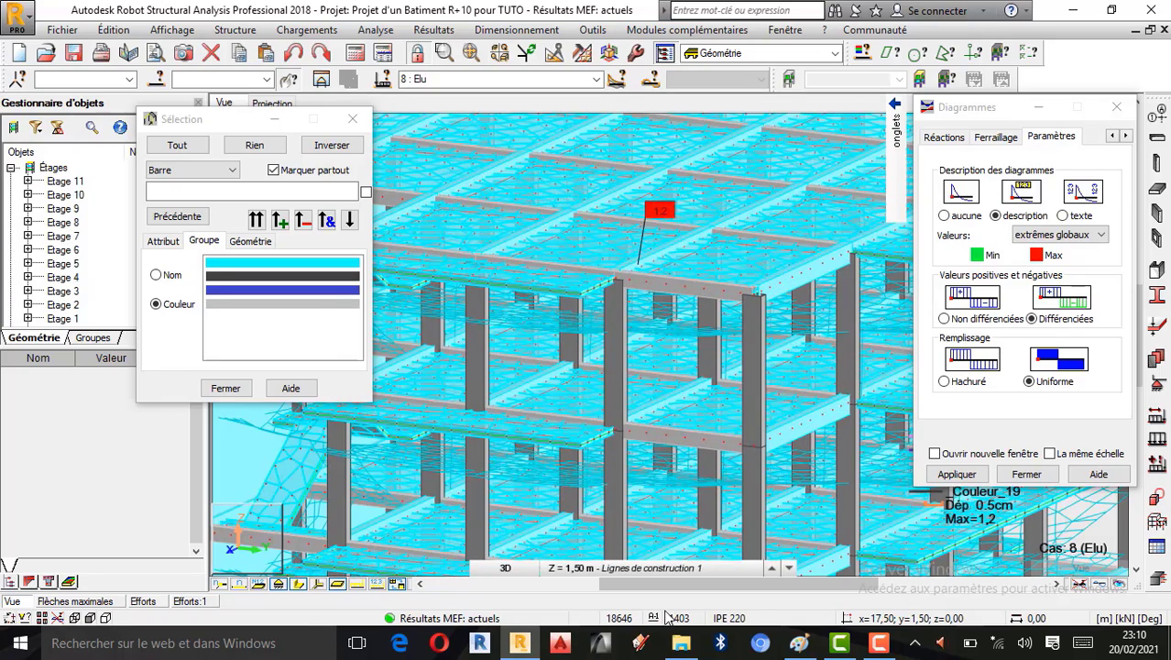
{"action": "left_click", "coordinate": [799, 644]}
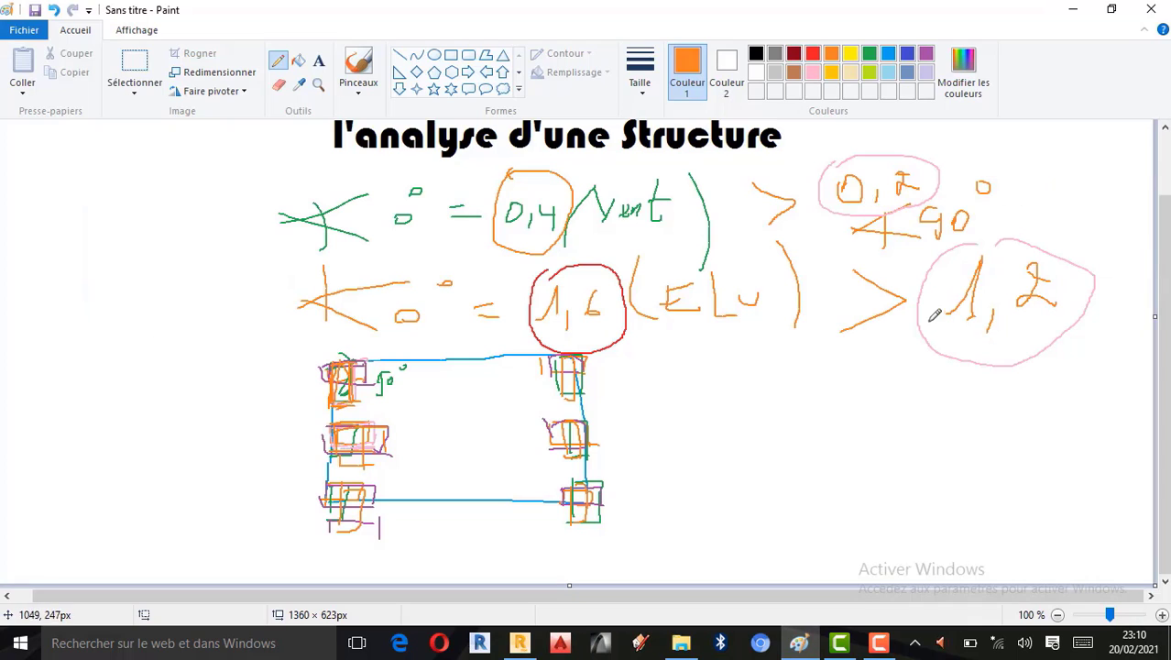
{"action": "mouse_move", "coordinate": [941, 310]}
{"action": "left_mouse_down"}
{"action": "mouse_move", "coordinate": [961, 289]}
{"action": "mouse_move", "coordinate": [1000, 322]}
{"action": "mouse_move", "coordinate": [1039, 267]}
{"action": "mouse_move", "coordinate": [1060, 300]}
{"action": "left_mouse_up"}
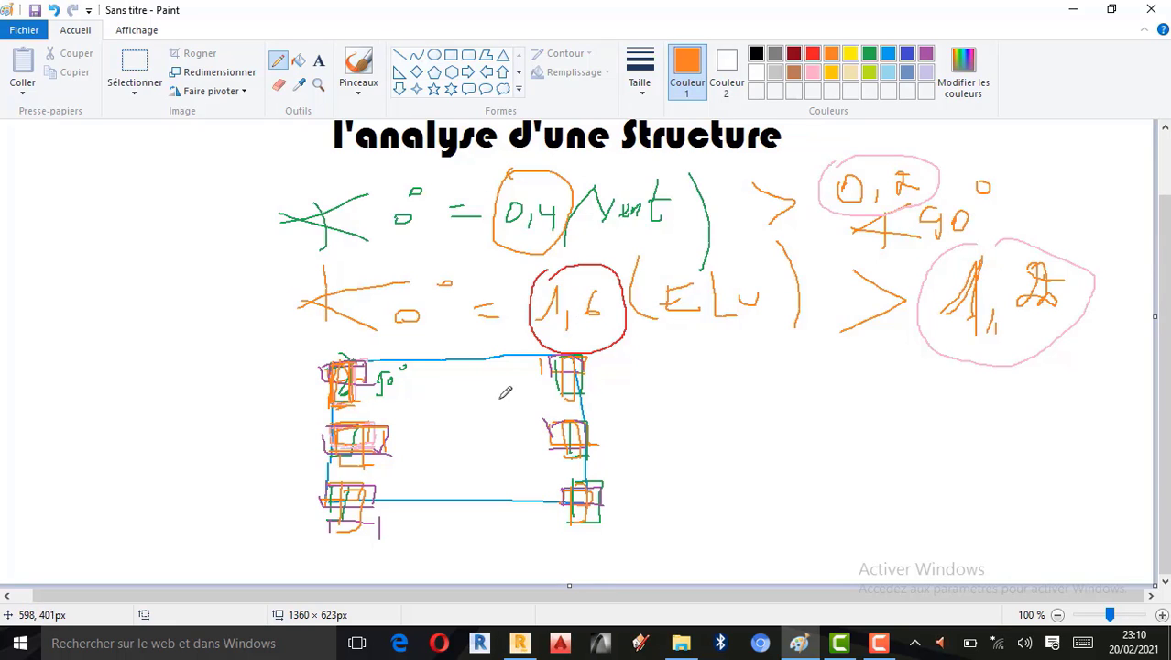
Step: Display case 7, Simulation du vent X+ 28 m/s, in Robot Structural Analysis, and retrace the circled 0,2 in orange in Paint
{"action": "left_click", "coordinate": [519, 642]}
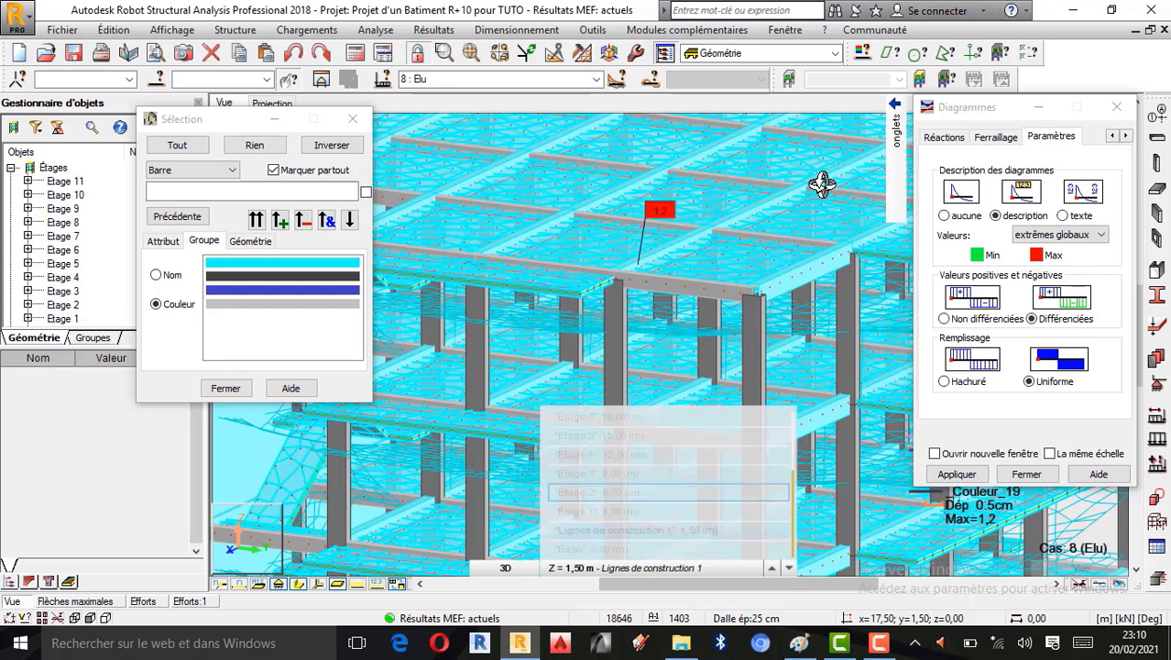
{"action": "left_click", "coordinate": [595, 79]}
{"action": "left_click", "coordinate": [443, 162]}
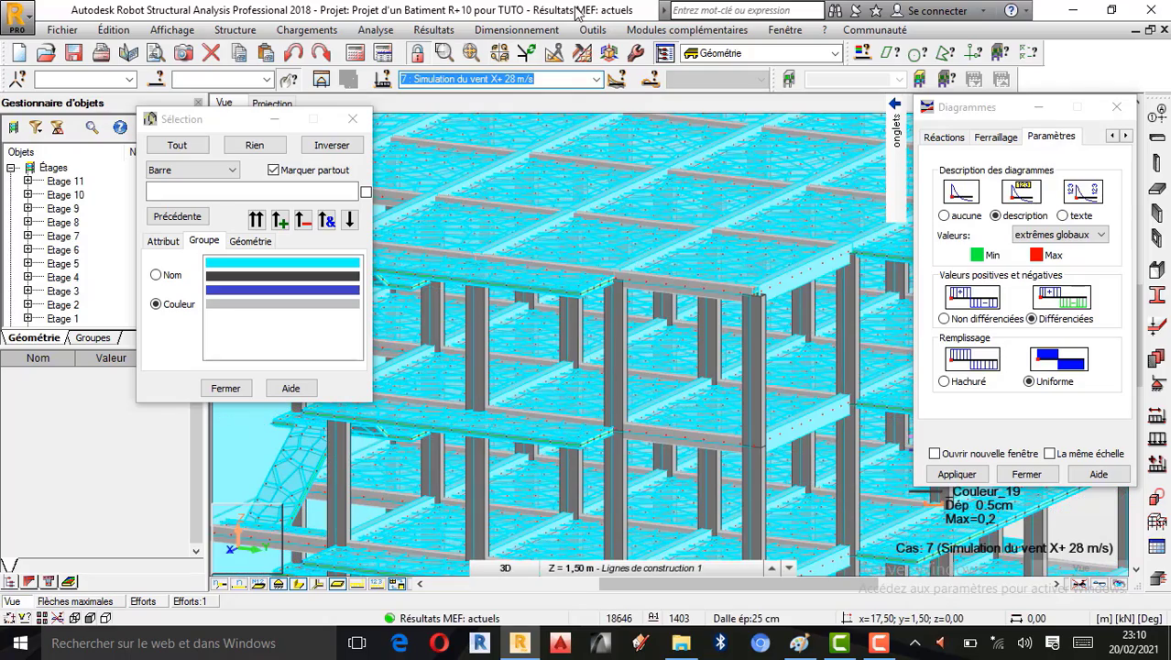
{"action": "scroll", "coordinate": [550, 275], "scroll_direction": "down", "scroll_amount": 5}
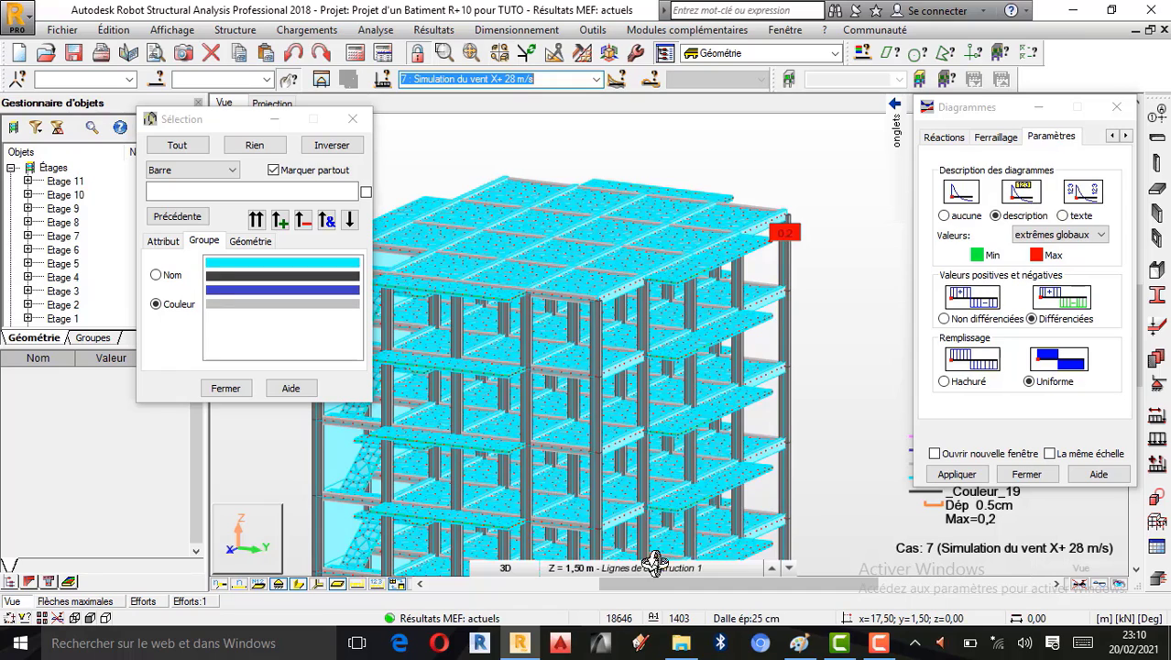
{"action": "left_click", "coordinate": [799, 643]}
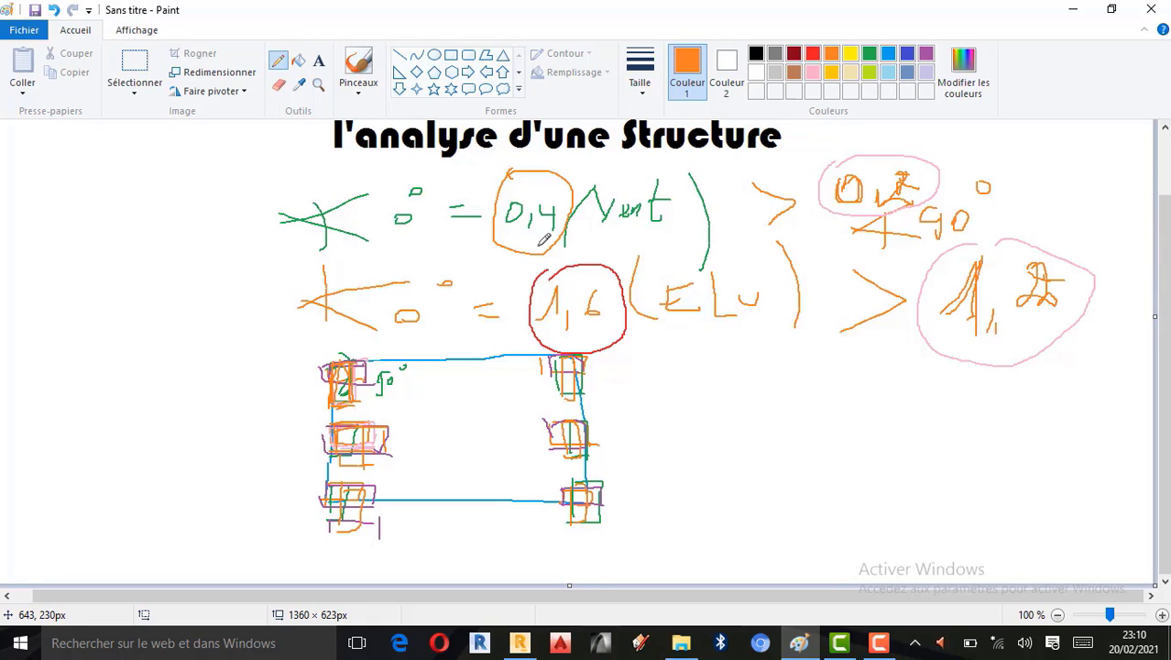
{"action": "scroll", "coordinate": [542, 241], "scroll_direction": "up", "scroll_amount": 3}
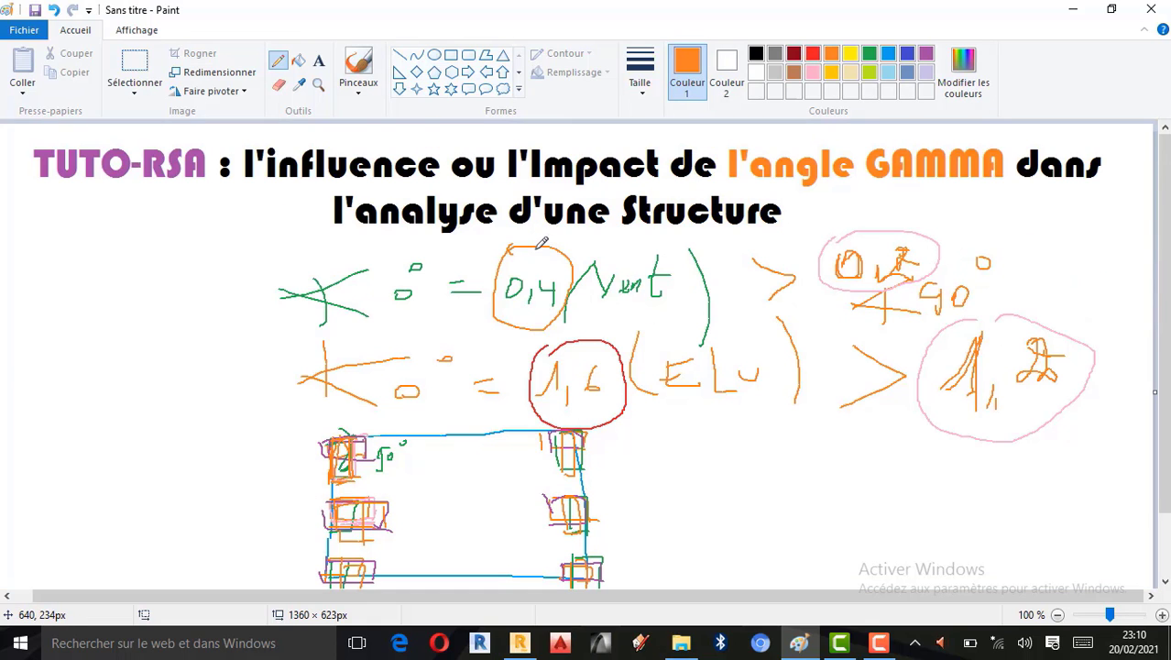
Step: Return to Robot Structural Analysis, inspect the building's walled facade and base, and close the Diagrammes and Sélection dialogs
{"action": "left_click", "coordinate": [517, 653]}
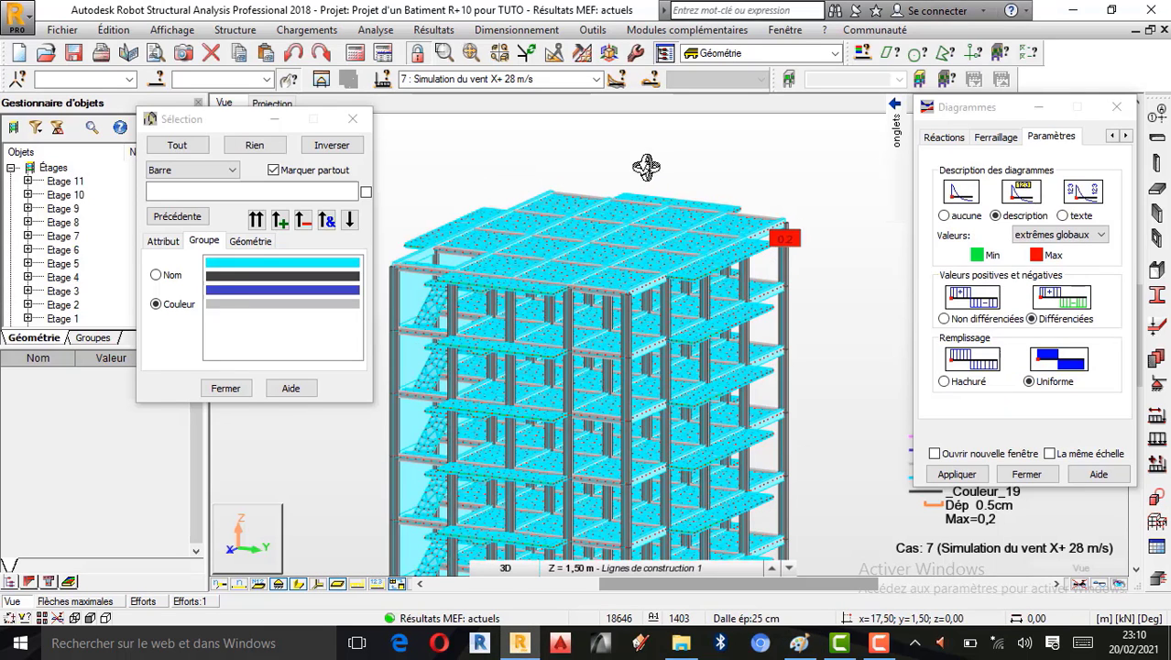
{"action": "left_click_drag", "start_coordinate": [693, 170], "coordinate": [639, 224]}
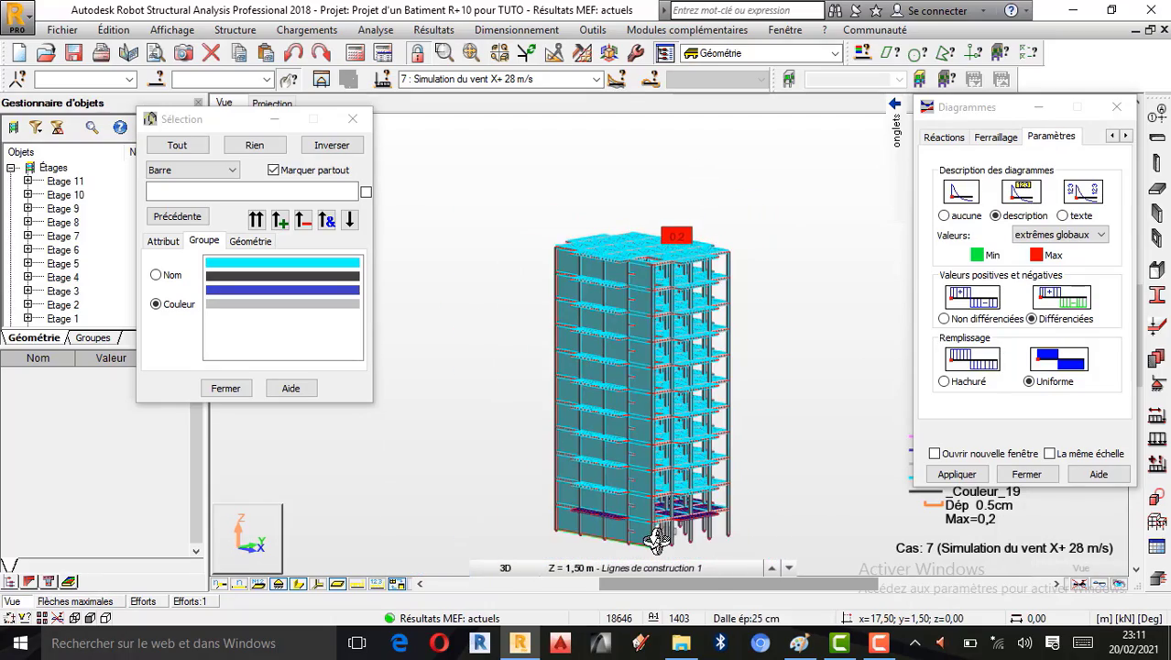
{"action": "scroll", "coordinate": [655, 540], "scroll_direction": "up", "scroll_amount": 4}
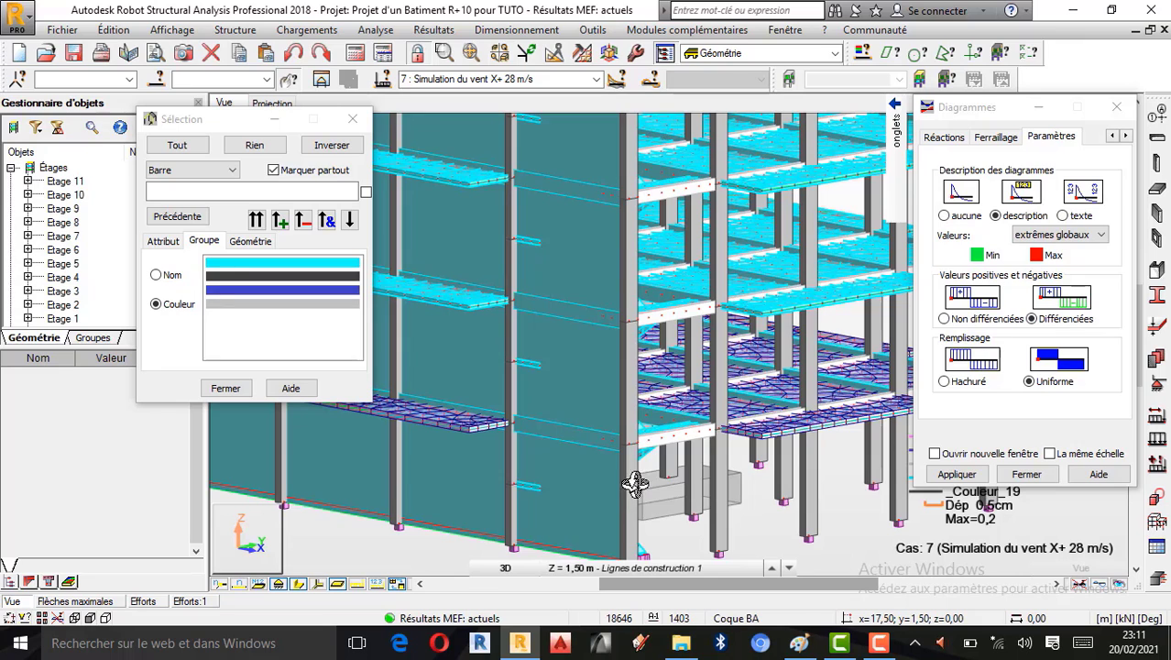
{"action": "scroll", "coordinate": [615, 412], "scroll_direction": "down", "scroll_amount": 1}
{"action": "scroll", "coordinate": [625, 464], "scroll_direction": "up", "scroll_amount": 1}
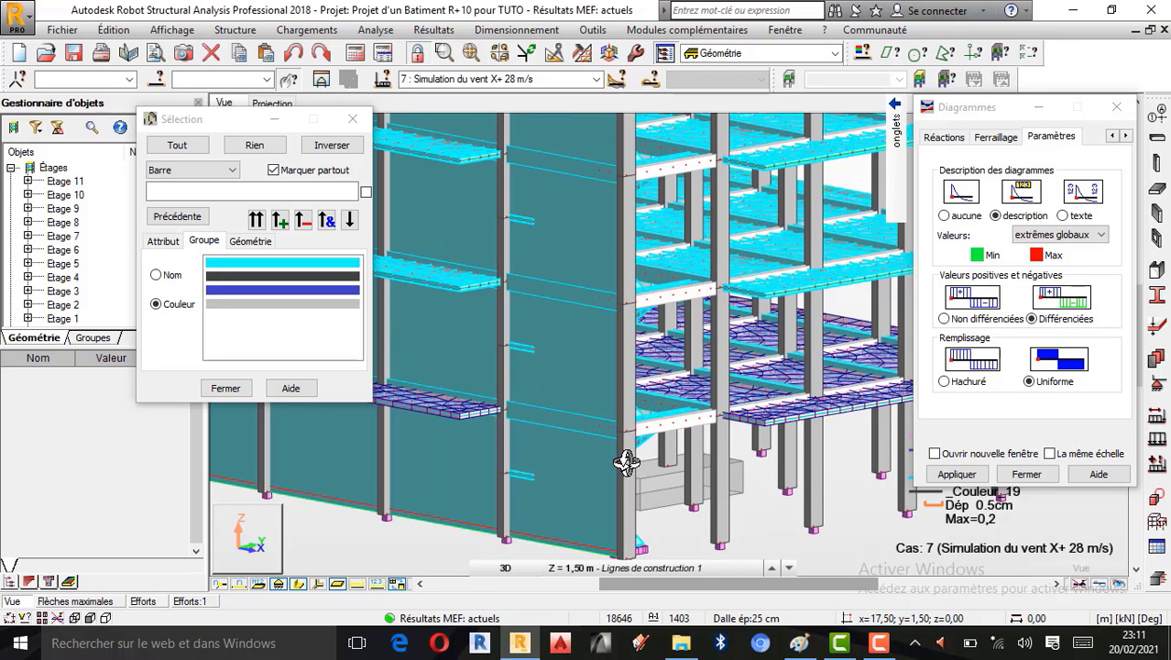
{"action": "scroll", "coordinate": [695, 513], "scroll_direction": "down", "scroll_amount": 2}
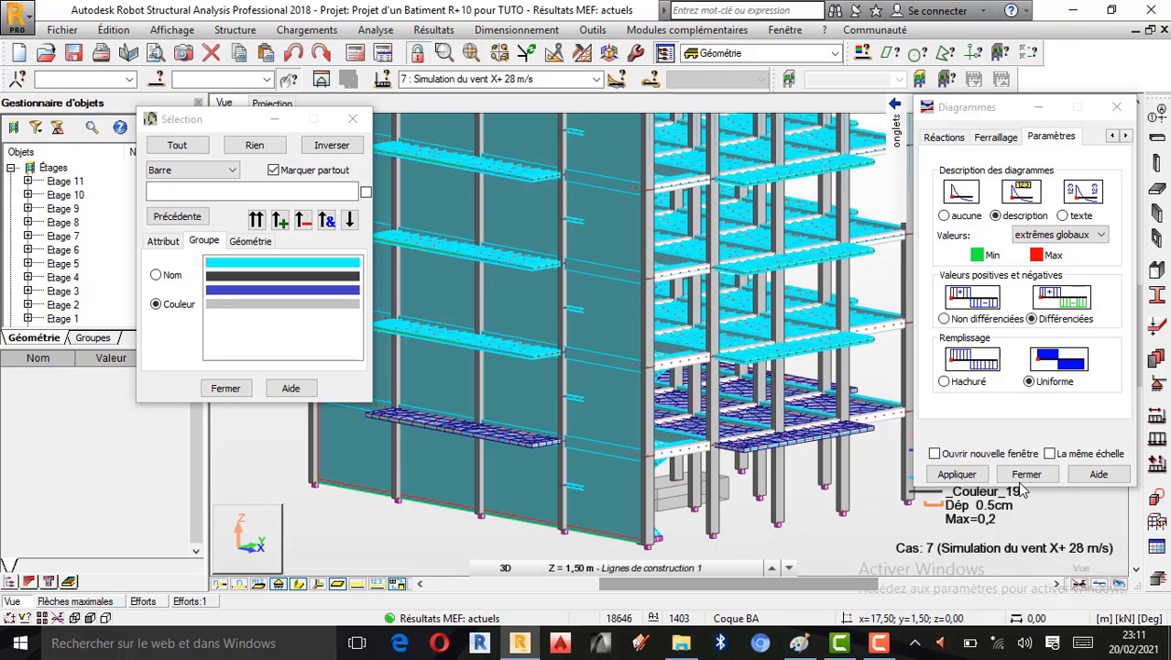
{"action": "left_click", "coordinate": [1026, 475]}
{"action": "left_click", "coordinate": [353, 120]}
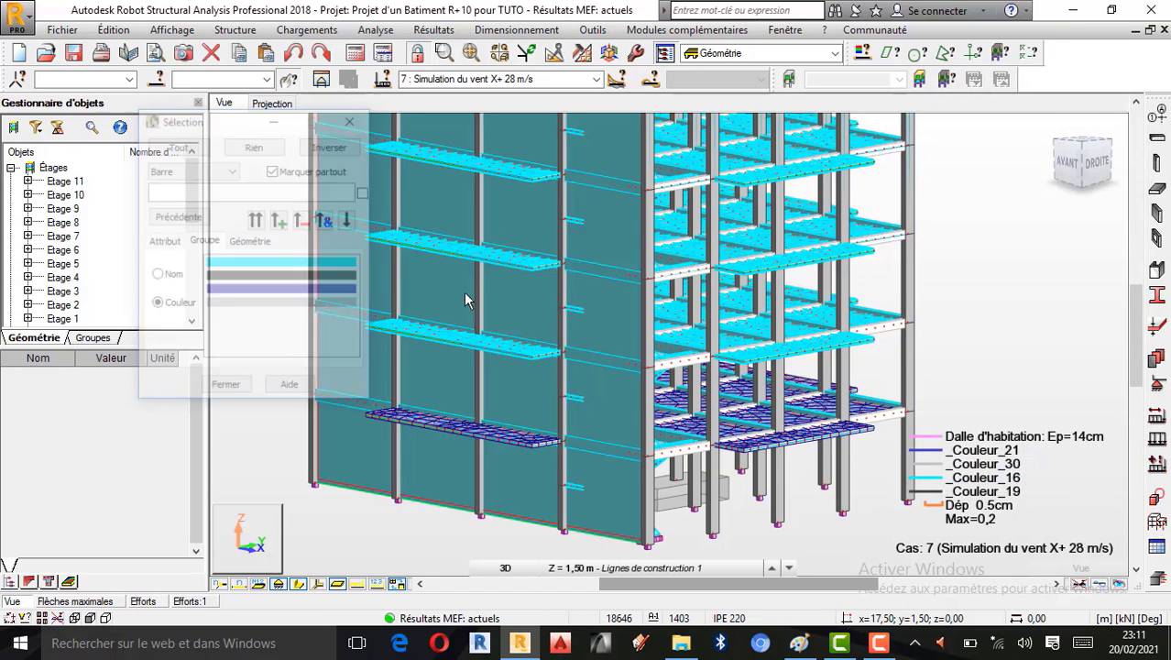
Step: Turn off the Groupes and Epaisseur colour legends in the display attributes, keeping only Profilés - légende par couleurs, and apply
{"action": "scroll", "coordinate": [596, 500], "scroll_direction": "down", "scroll_amount": 1}
{"action": "scroll", "coordinate": [596, 499], "scroll_direction": "down", "scroll_amount": 1}
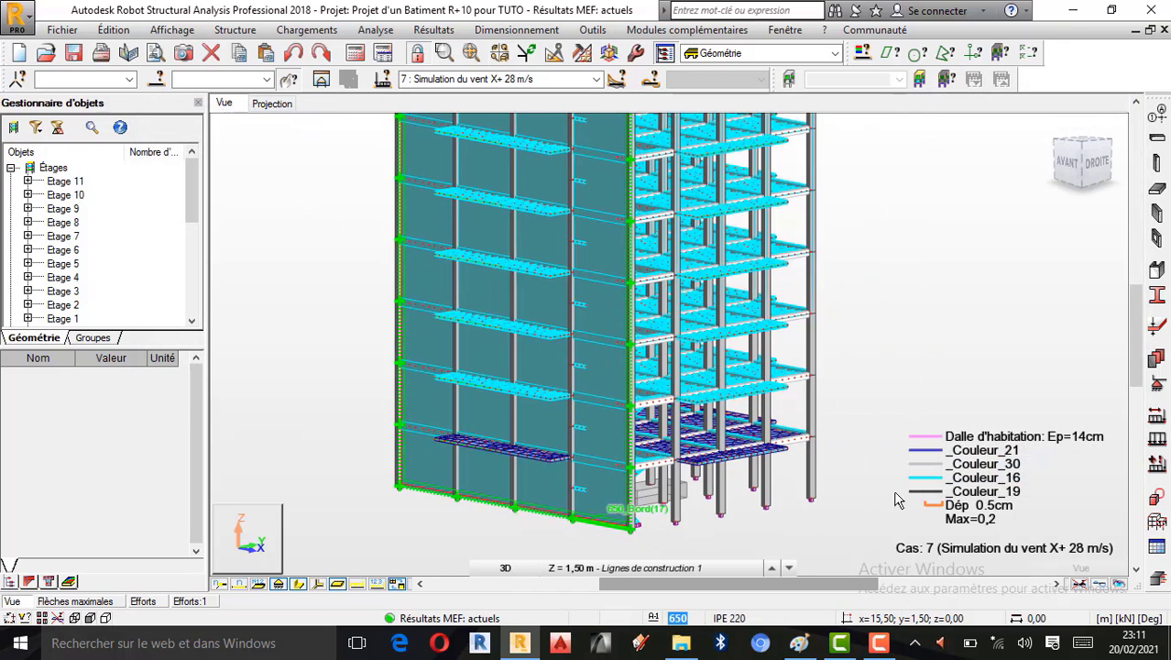
{"action": "scroll", "coordinate": [617, 451], "scroll_direction": "down", "scroll_amount": 1}
{"action": "scroll", "coordinate": [617, 451], "scroll_direction": "down", "scroll_amount": 1}
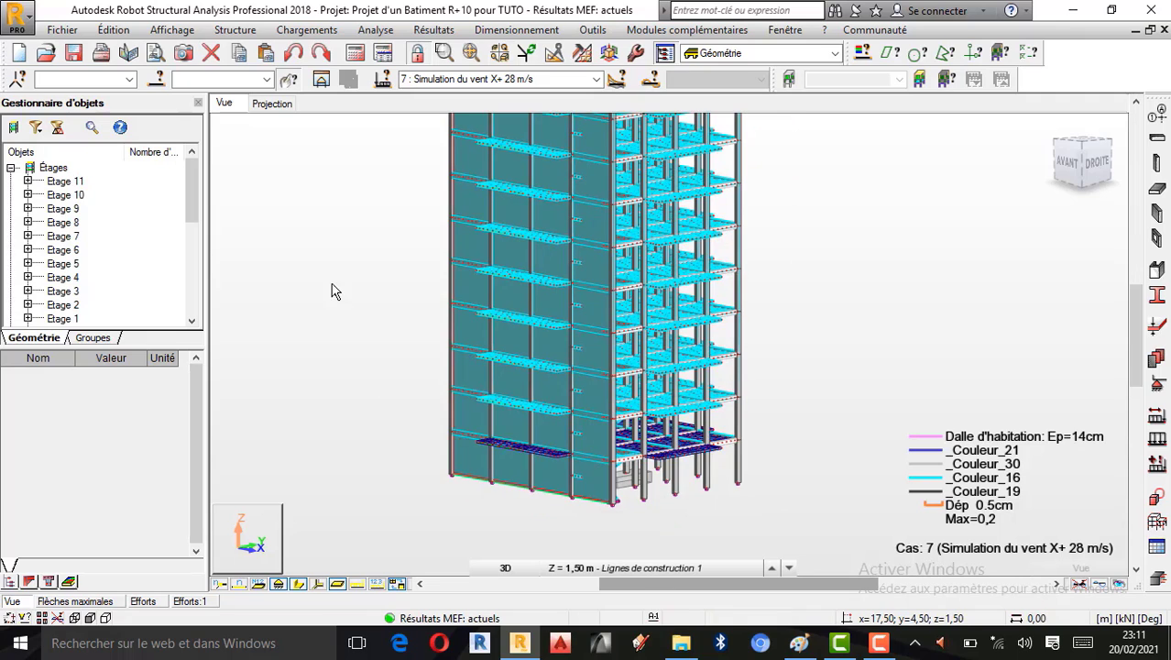
{"action": "right_click", "coordinate": [312, 352]}
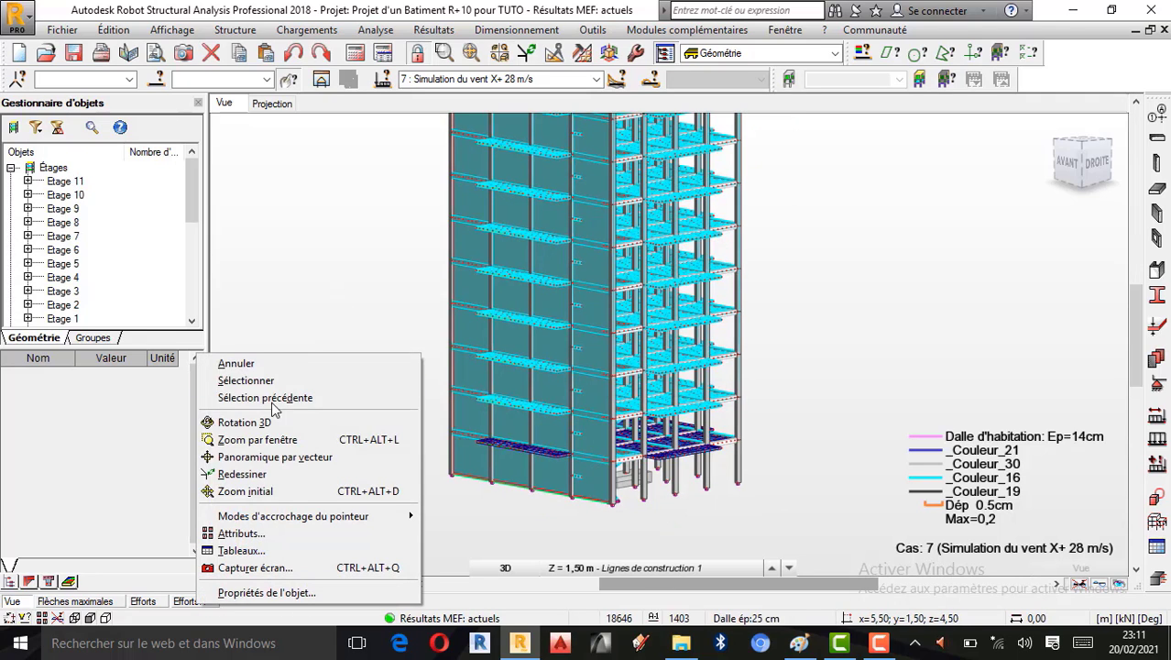
{"action": "left_click", "coordinate": [241, 533]}
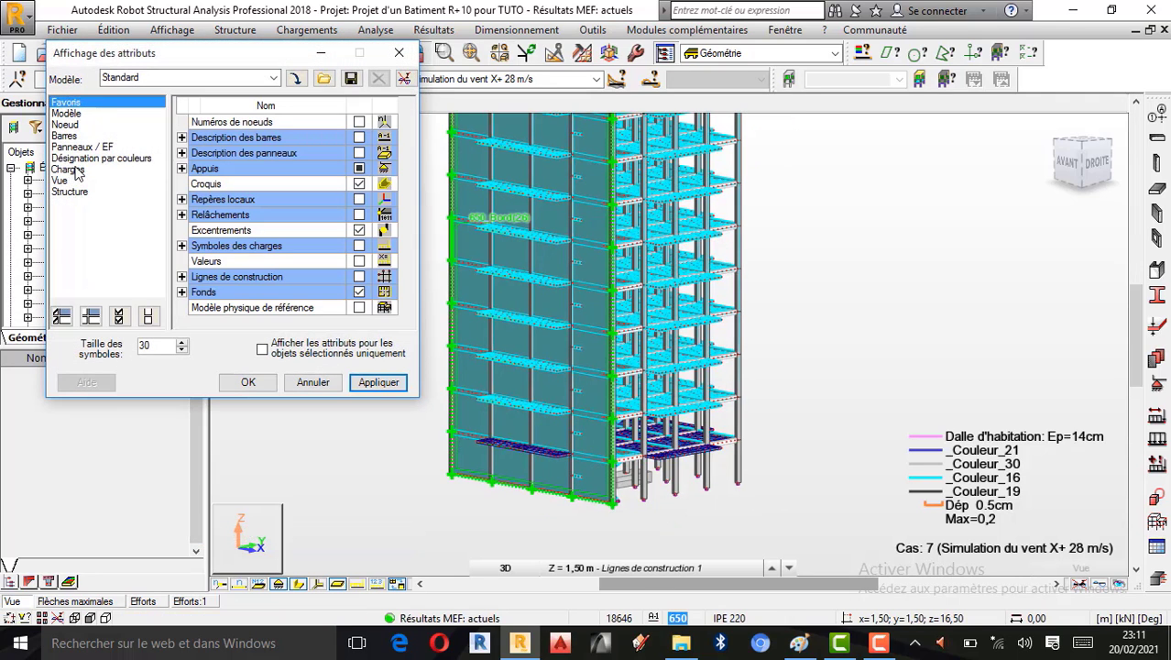
{"action": "left_click", "coordinate": [83, 159]}
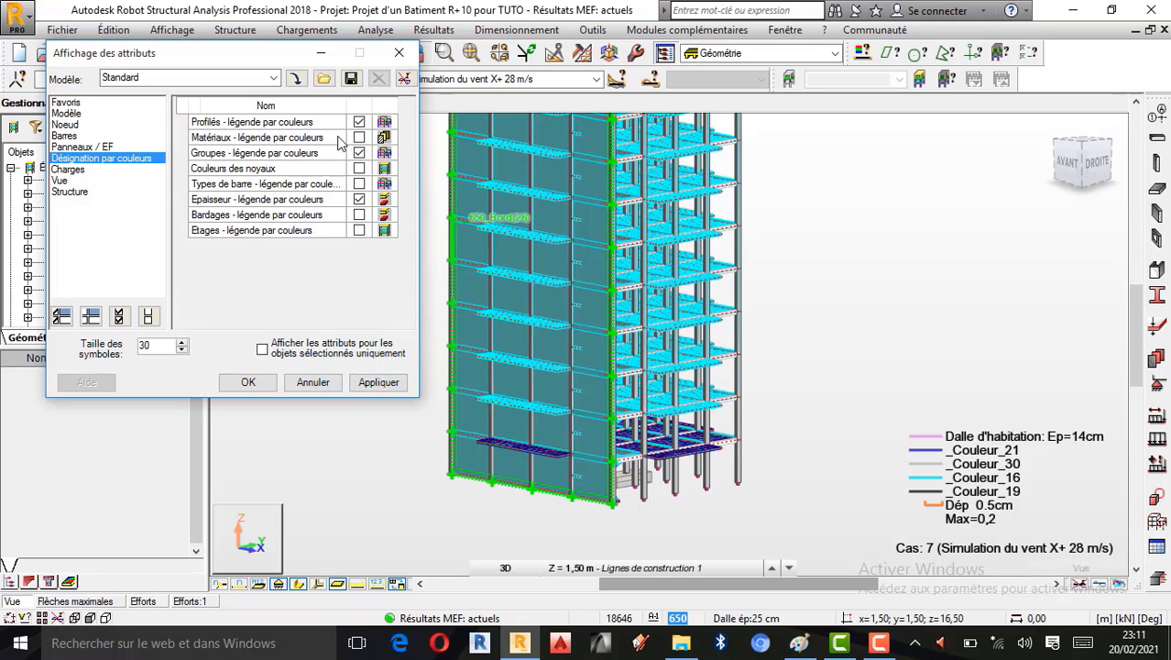
{"action": "left_click", "coordinate": [359, 201]}
{"action": "left_click", "coordinate": [378, 382]}
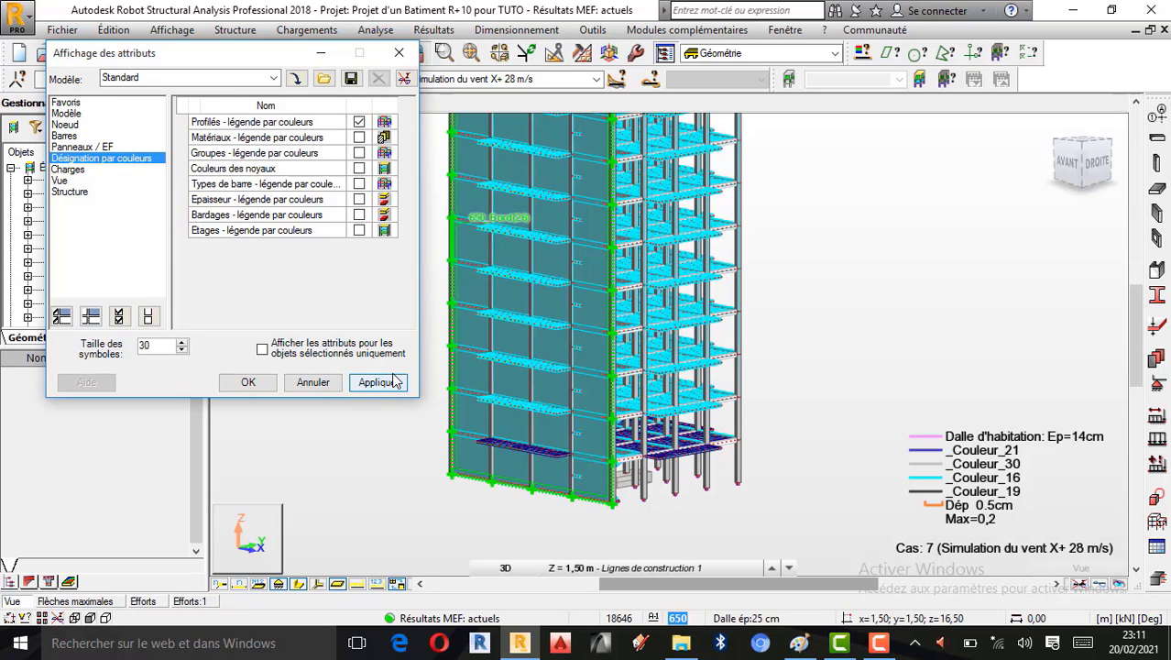
{"action": "left_click", "coordinate": [378, 382]}
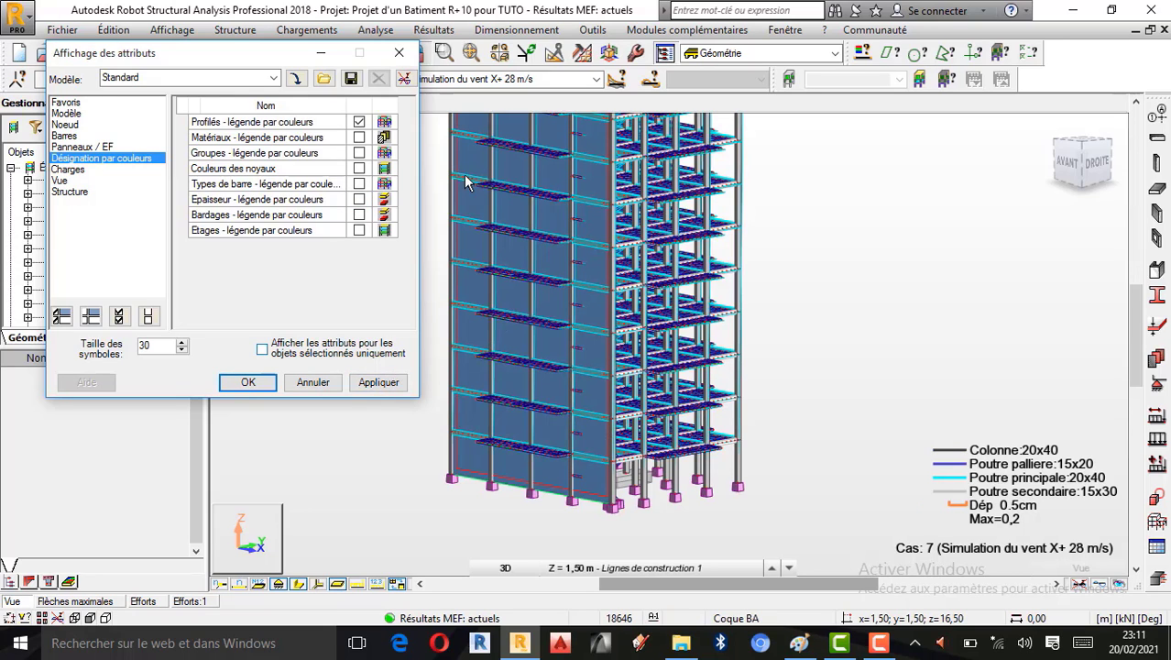
{"action": "left_click", "coordinate": [399, 52]}
Step: Orbit the model to show the whole building from its Droite side and display load case 8, Elu
{"action": "scroll", "coordinate": [600, 523], "scroll_direction": "down", "scroll_amount": 1}
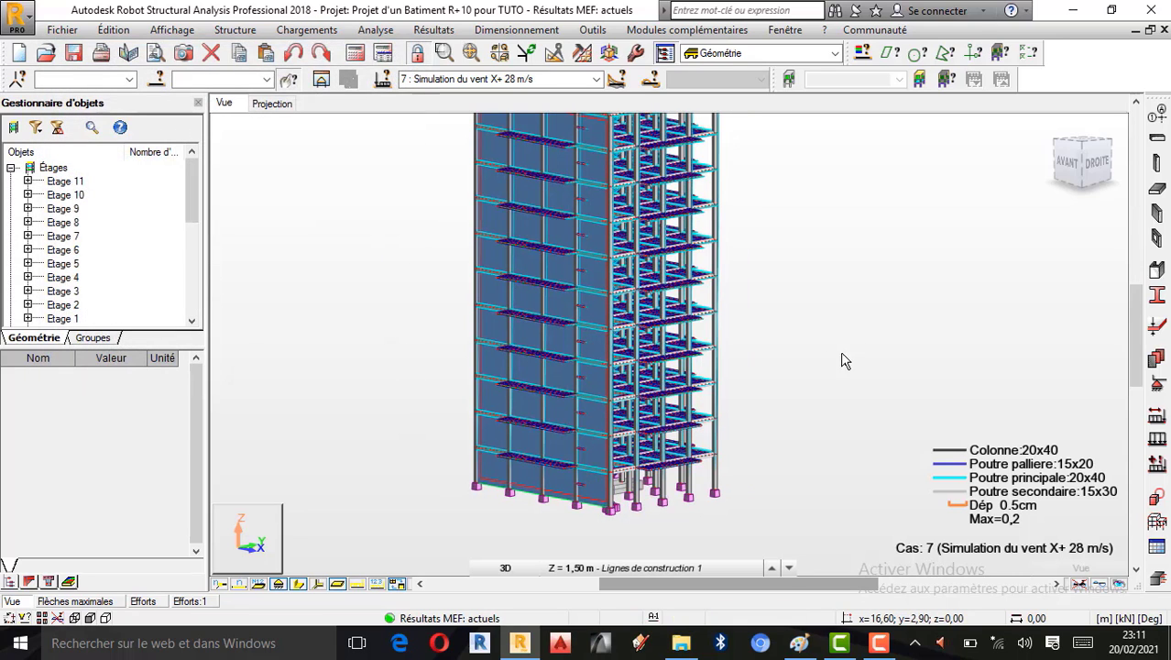
{"action": "right_click", "coordinate": [825, 387]}
{"action": "left_click", "coordinate": [770, 206]}
{"action": "left_click_drag", "start_coordinate": [694, 472], "coordinate": [669, 473]}
{"action": "scroll", "coordinate": [637, 192], "scroll_direction": "up", "scroll_amount": 1}
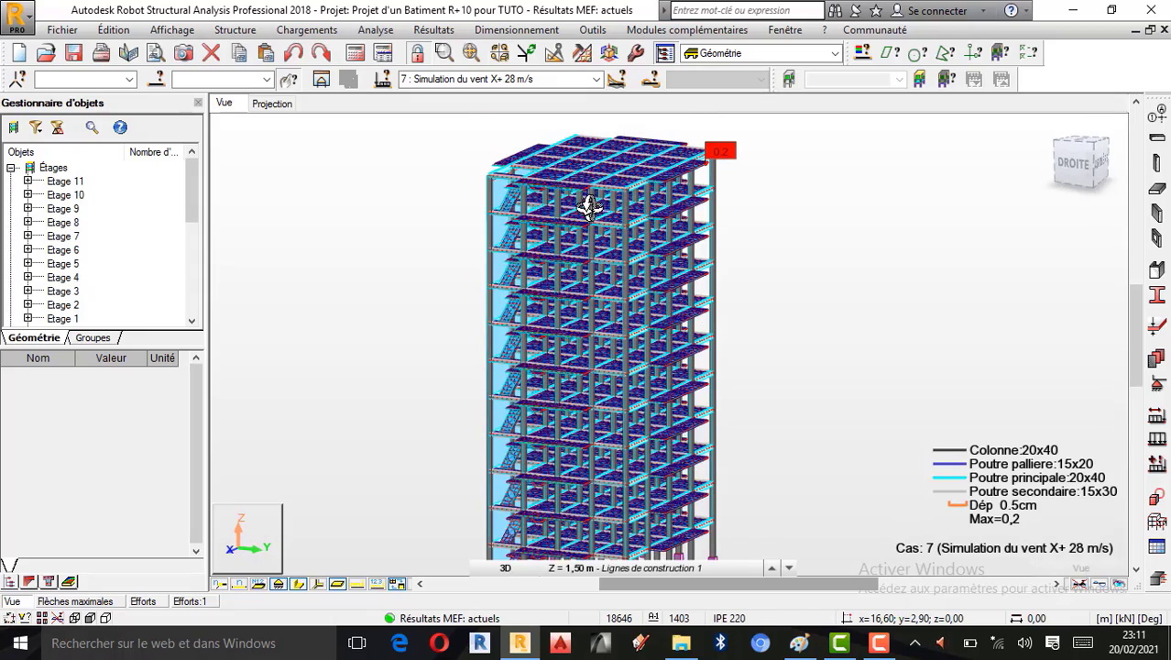
{"action": "scroll", "coordinate": [644, 150], "scroll_direction": "down", "scroll_amount": 1}
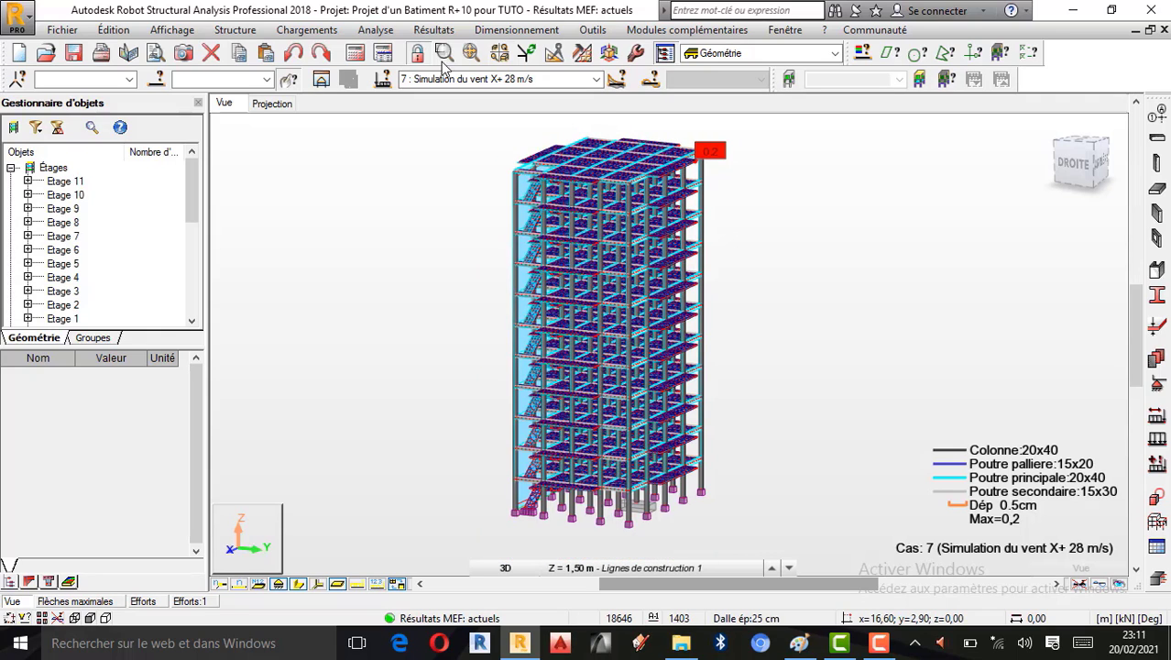
{"action": "left_click", "coordinate": [432, 33]}
{"action": "left_click", "coordinate": [741, 183]}
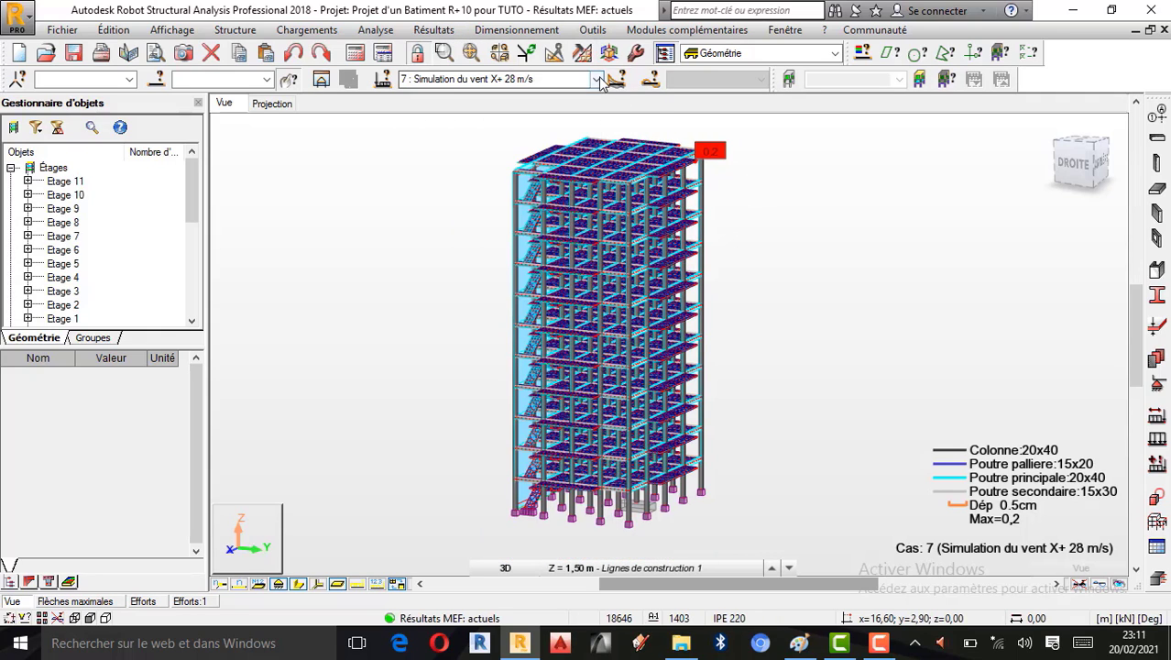
{"action": "left_click", "coordinate": [597, 80]}
{"action": "left_click", "coordinate": [431, 176]}
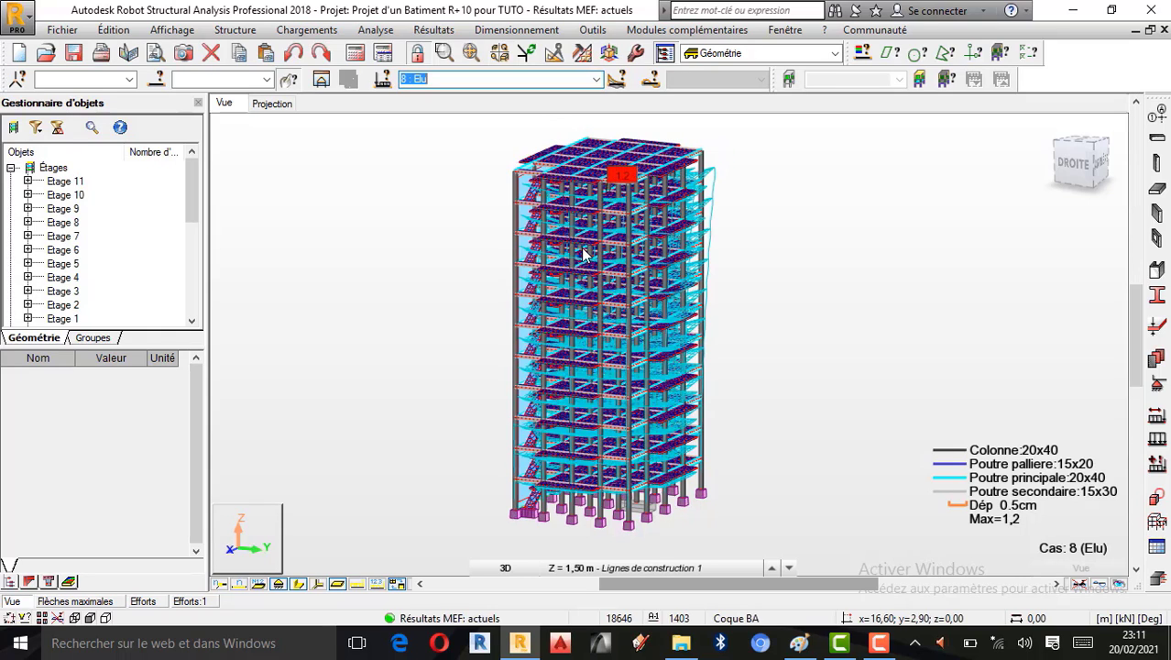
Step: Clear every option of the Déformée diagrams for bars, apply, and close the Diagrammes dialog
{"action": "scroll", "coordinate": [582, 249], "scroll_direction": "up", "scroll_amount": 1}
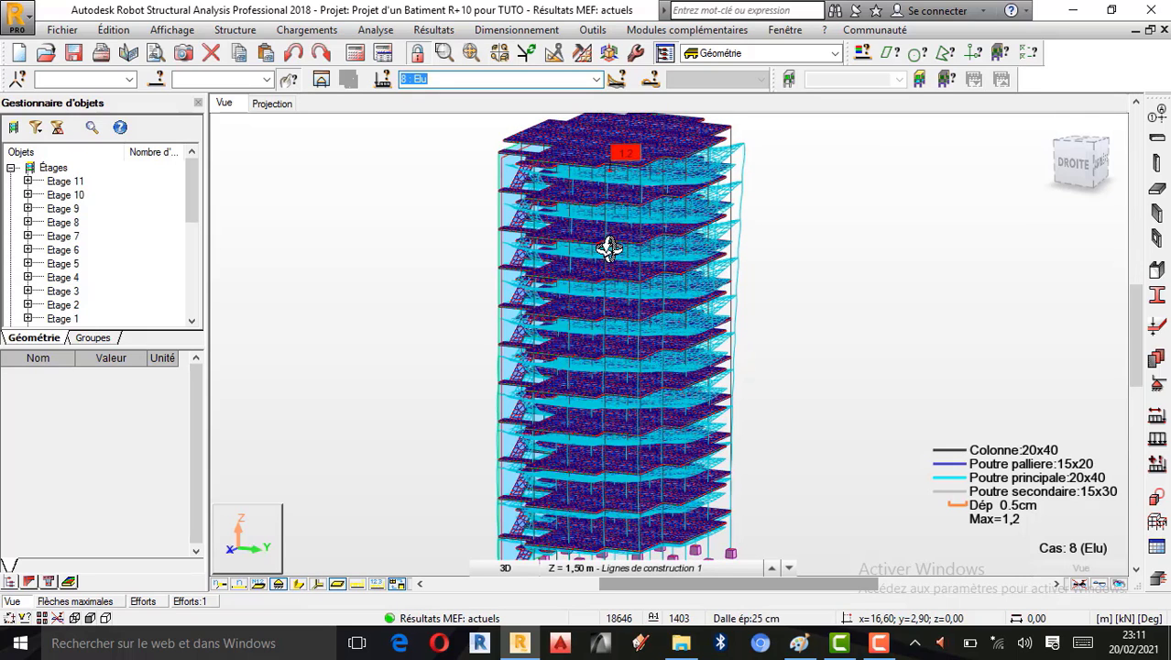
{"action": "scroll", "coordinate": [619, 175], "scroll_direction": "up", "scroll_amount": 2}
{"action": "scroll", "coordinate": [622, 144], "scroll_direction": "up", "scroll_amount": 1}
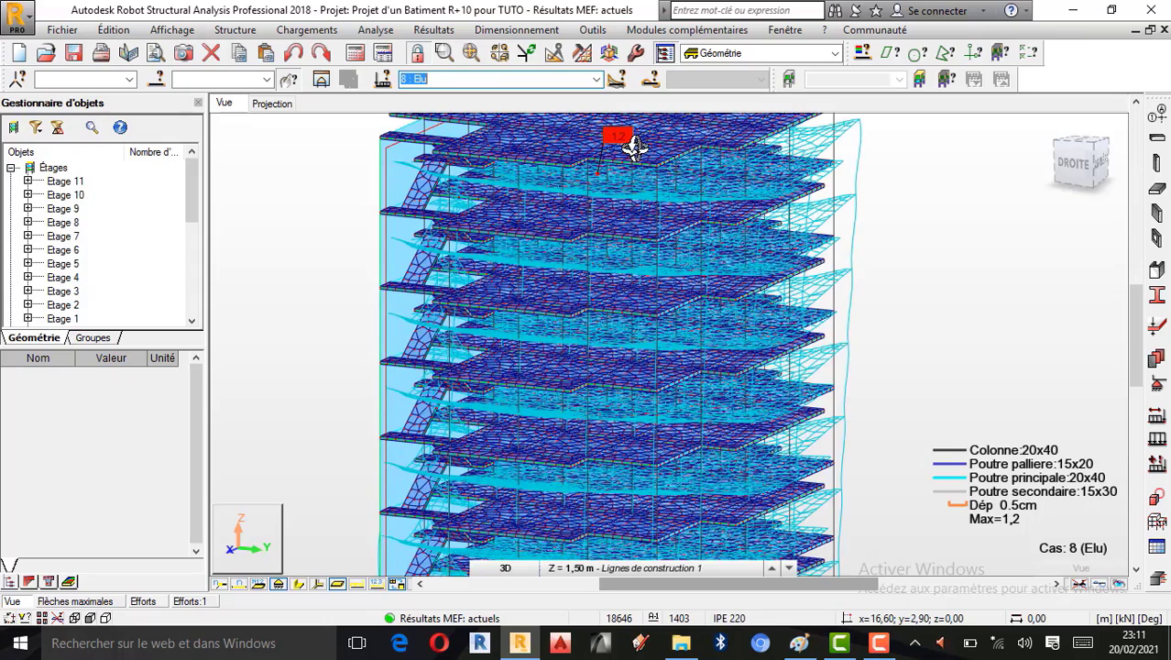
{"action": "scroll", "coordinate": [627, 144], "scroll_direction": "up", "scroll_amount": 2}
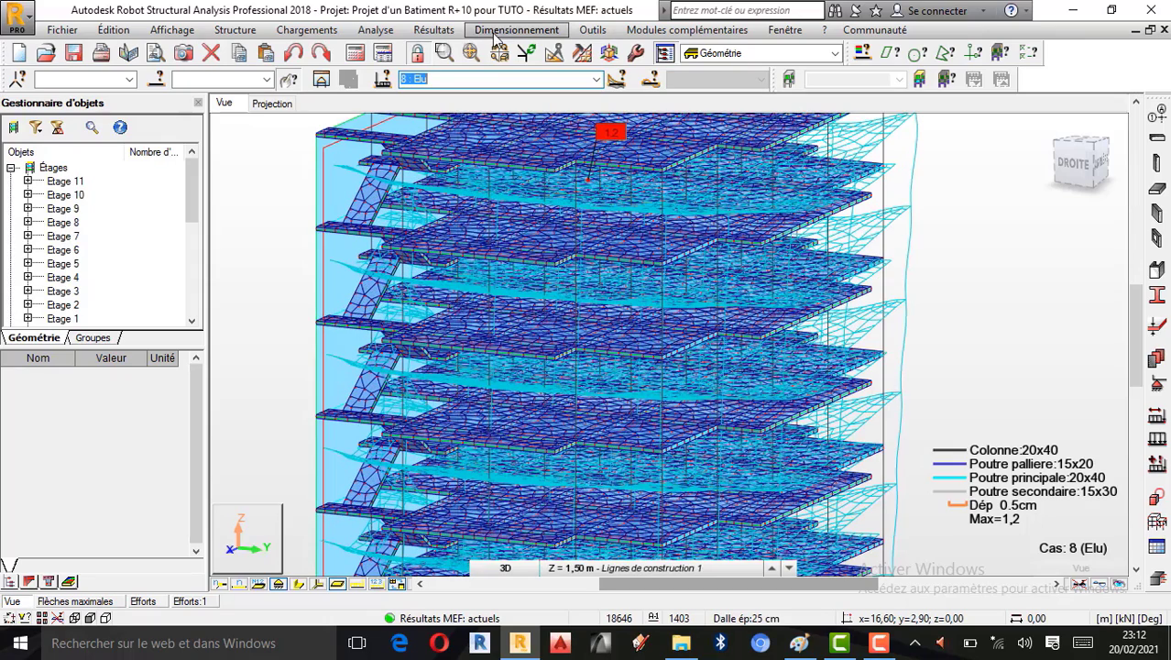
{"action": "left_click", "coordinate": [434, 30]}
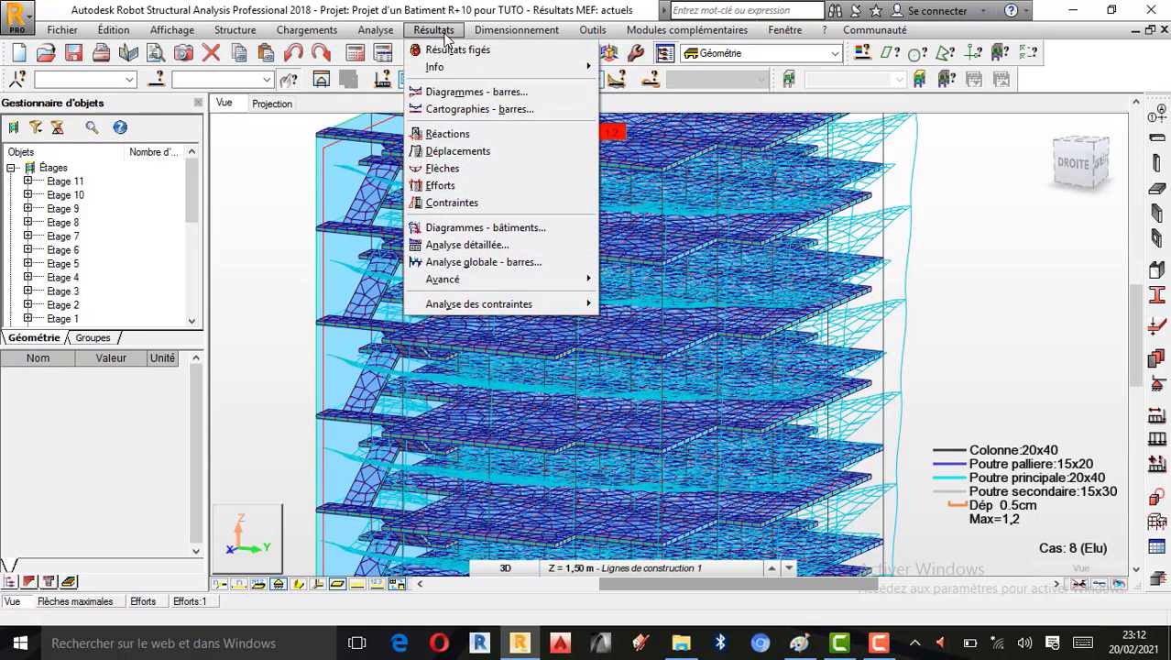
{"action": "left_click", "coordinate": [468, 92]}
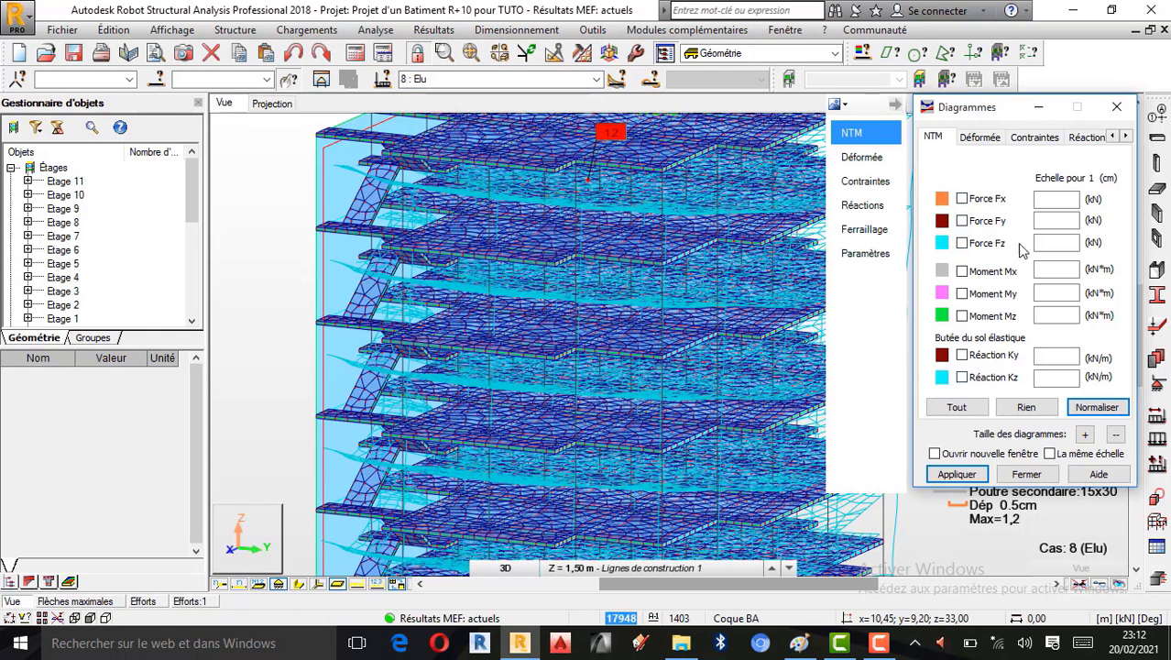
{"action": "left_click", "coordinate": [862, 157]}
{"action": "left_click", "coordinate": [1027, 407]}
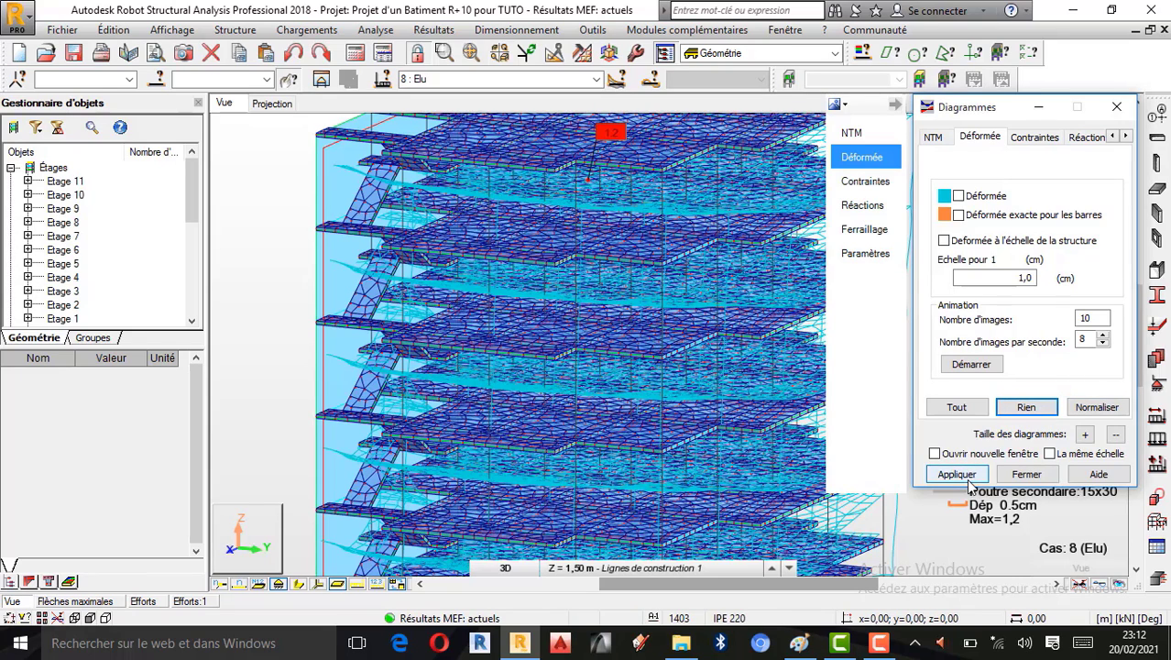
{"action": "left_click", "coordinate": [973, 477]}
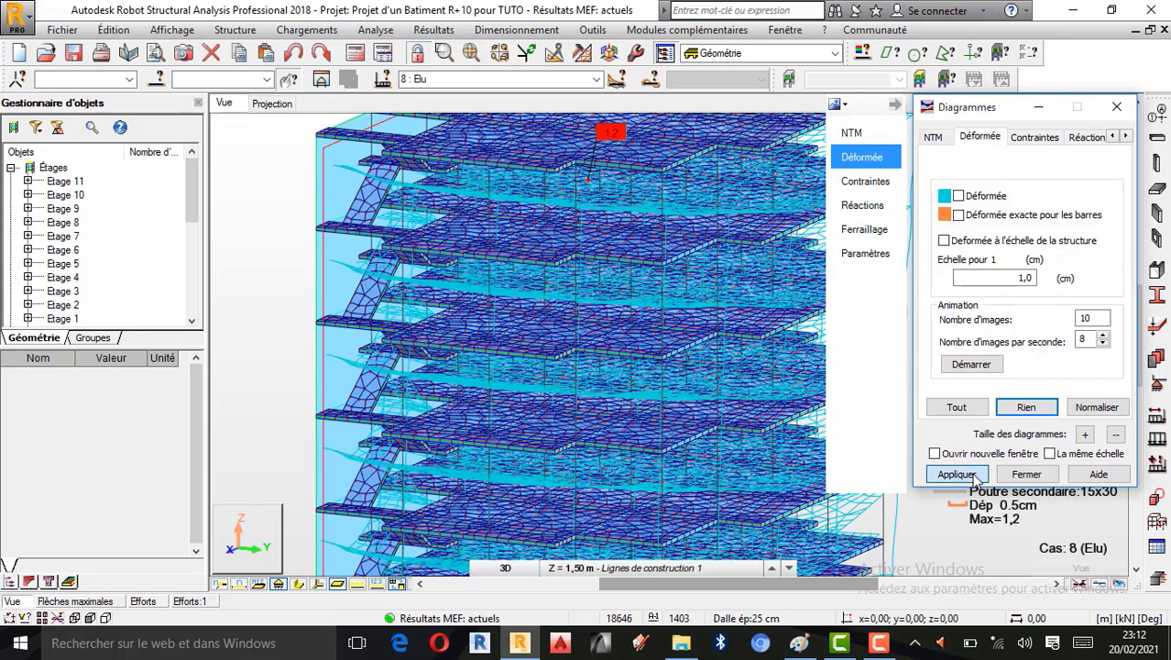
{"action": "left_click", "coordinate": [1026, 474]}
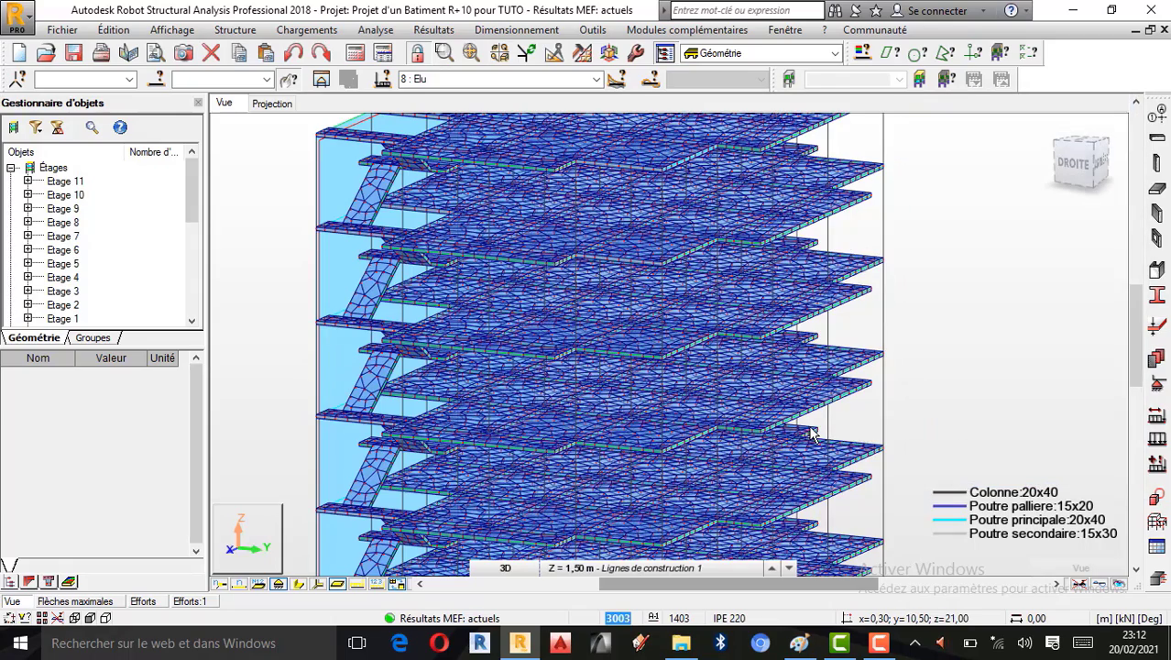
Step: Display the floors' centre of gravity (F - centre de gravité du plancher) from the Efforts options of the building diagrams
{"action": "scroll", "coordinate": [853, 427], "scroll_direction": "down", "scroll_amount": 1}
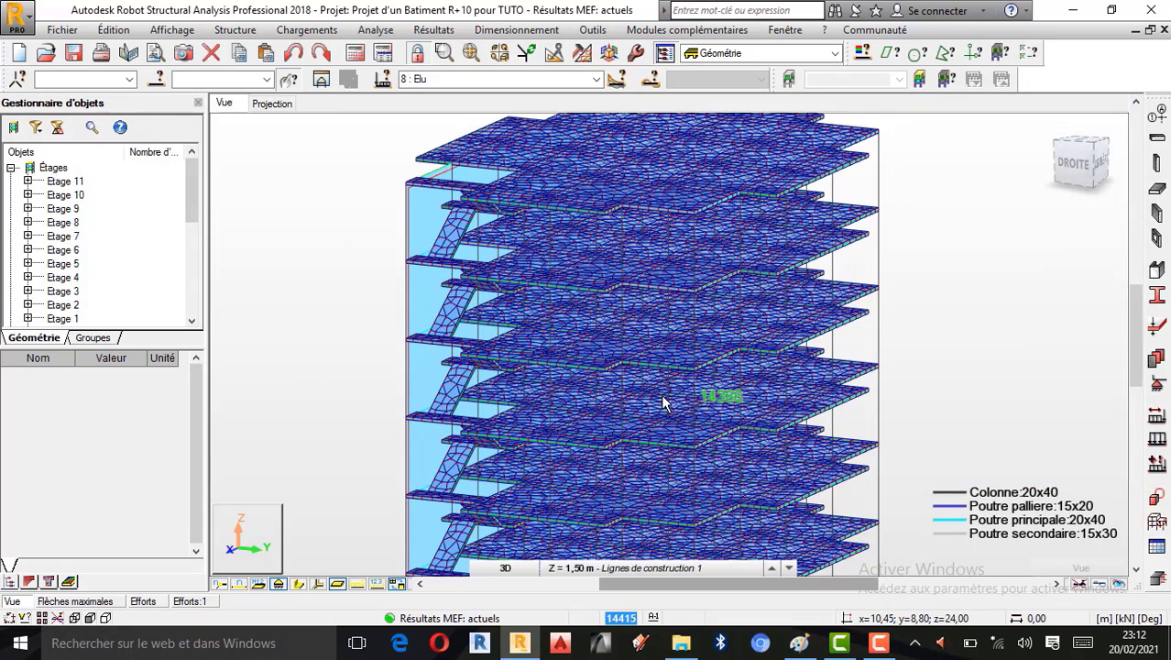
{"action": "scroll", "coordinate": [663, 400], "scroll_direction": "up", "scroll_amount": 1}
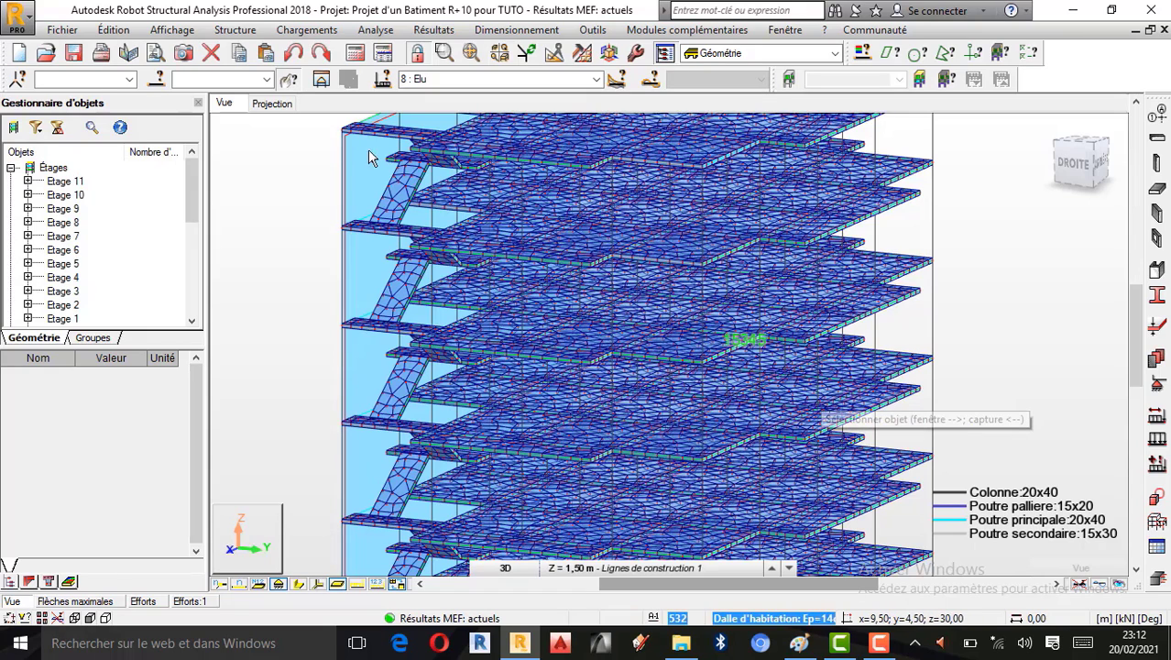
{"action": "scroll", "coordinate": [688, 288], "scroll_direction": "down", "scroll_amount": 1}
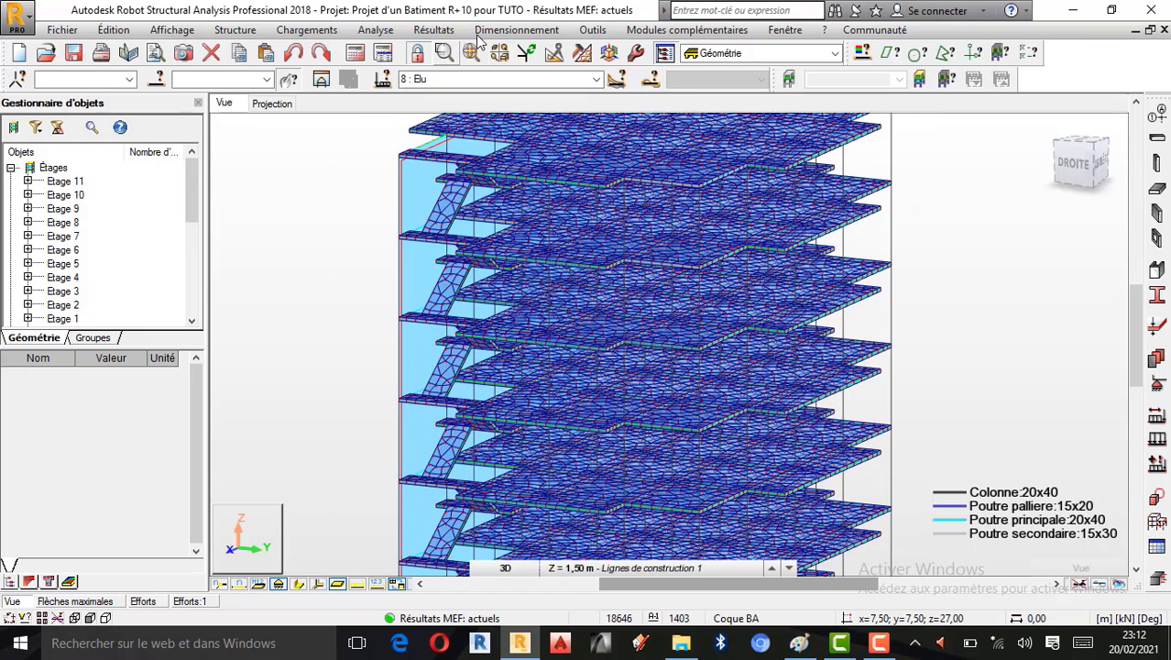
{"action": "left_click", "coordinate": [435, 31]}
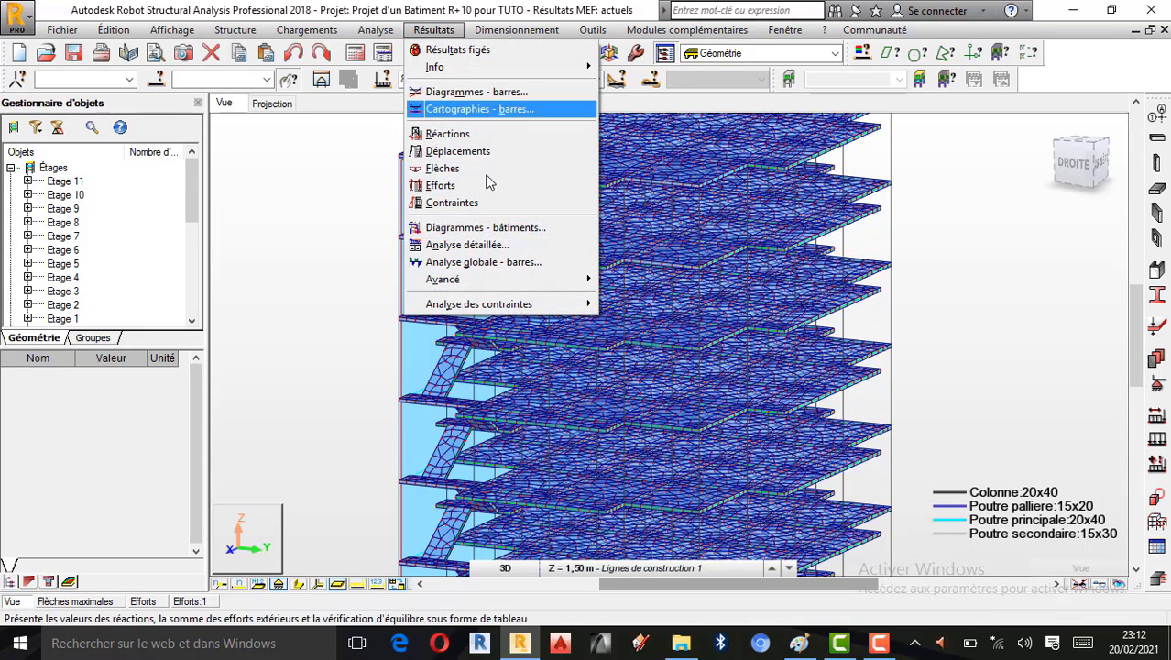
{"action": "left_click", "coordinate": [486, 228]}
{"action": "left_click", "coordinate": [261, 330]}
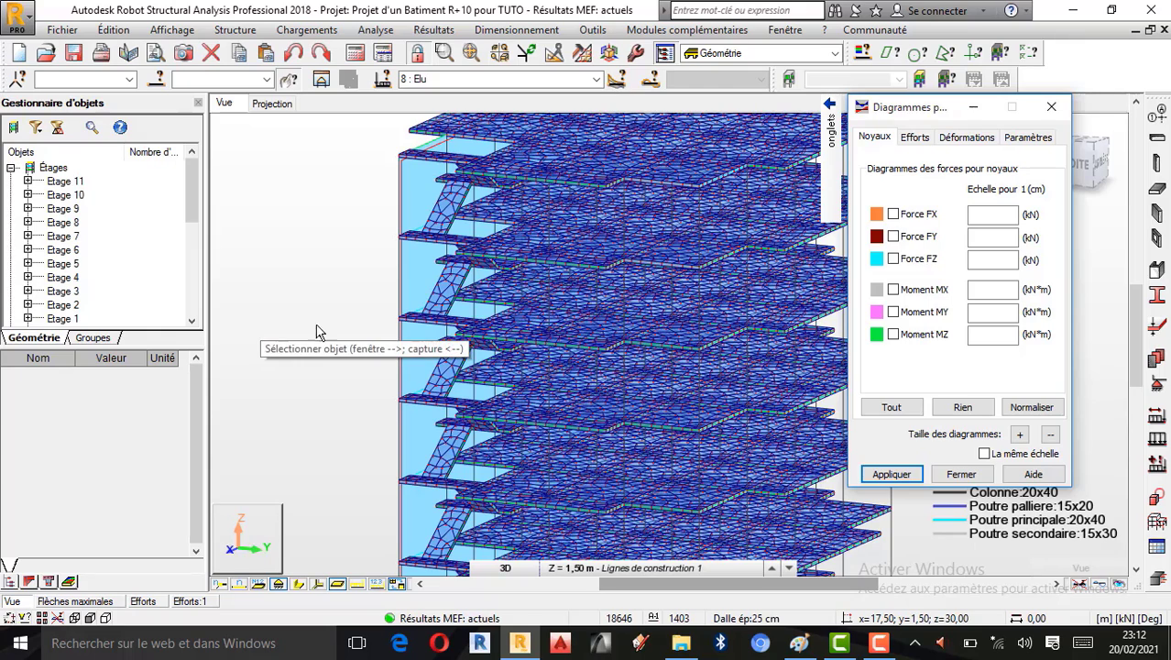
{"action": "left_click", "coordinate": [915, 138]}
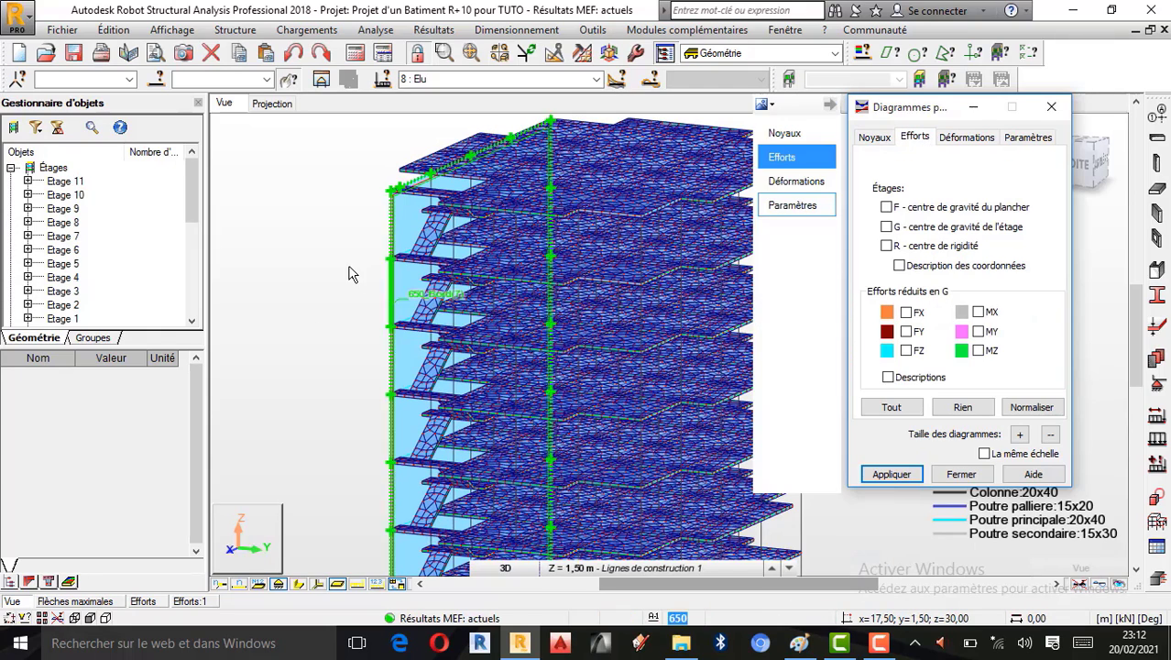
{"action": "scroll", "coordinate": [350, 269], "scroll_direction": "down", "scroll_amount": 1}
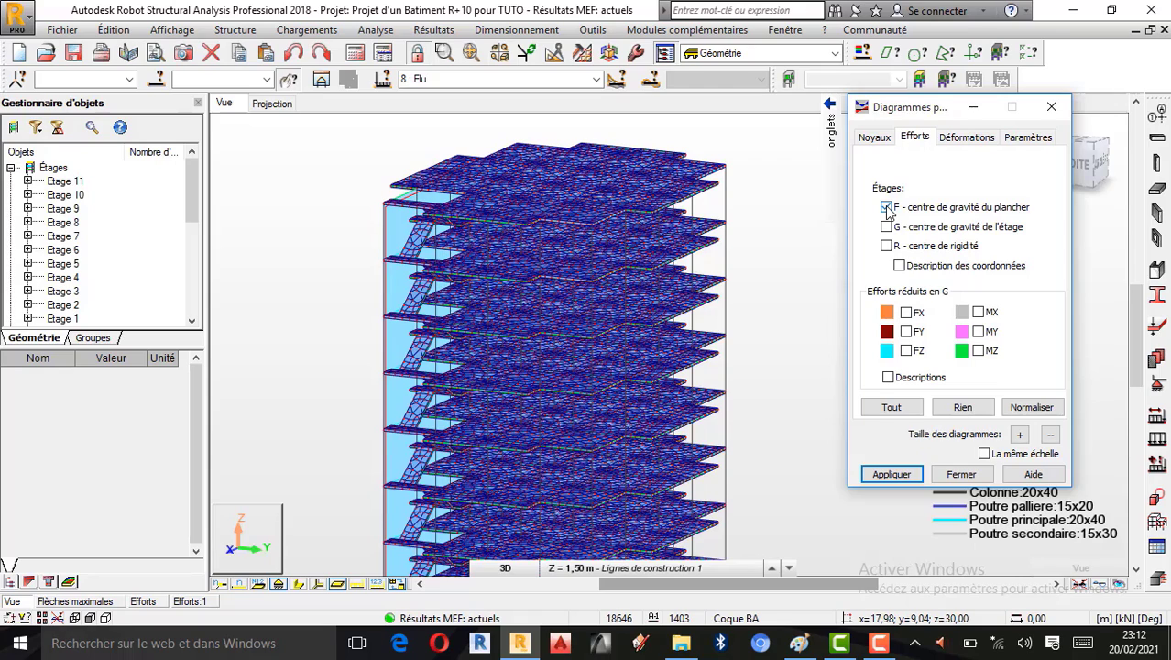
{"action": "left_click", "coordinate": [882, 475]}
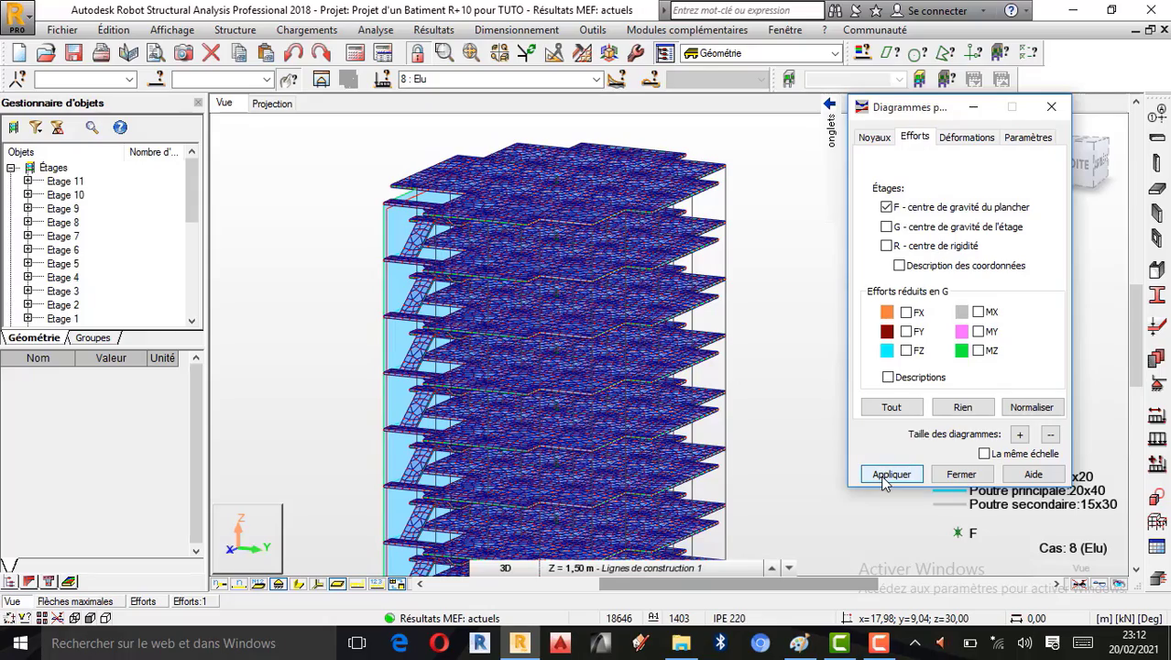
Step: Examine the floor centre-of-gravity marks up close in a nearly horizontal side view, and compare their alignment across the upper storeys
{"action": "scroll", "coordinate": [572, 318], "scroll_direction": "up", "scroll_amount": 2}
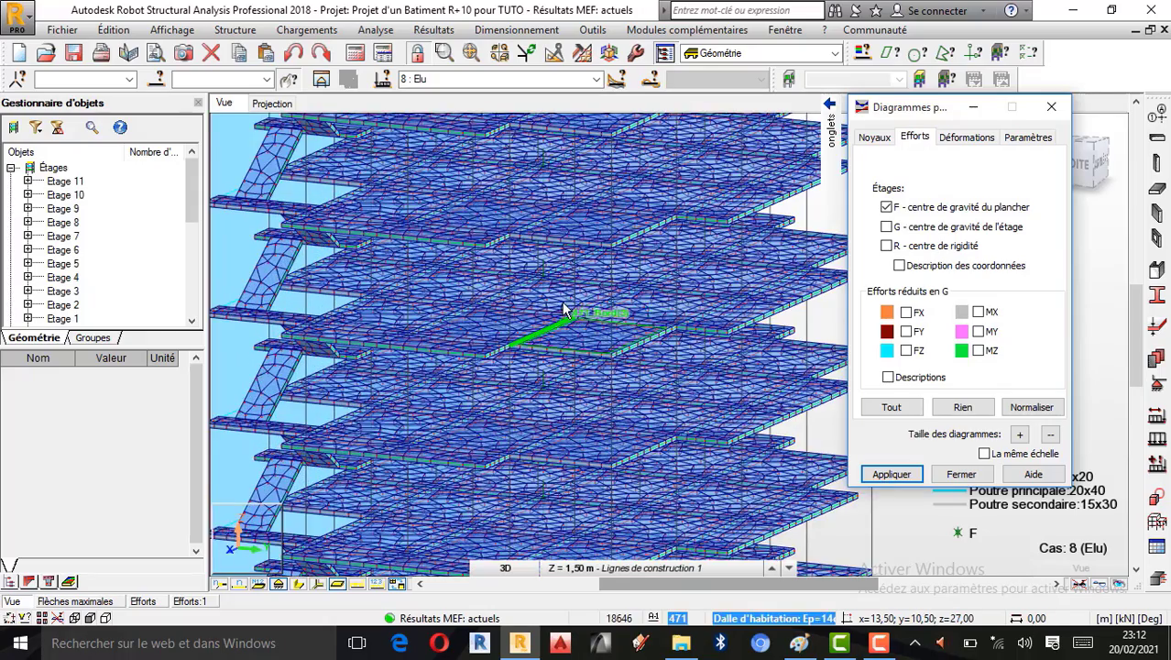
{"action": "scroll", "coordinate": [578, 316], "scroll_direction": "up", "scroll_amount": 2}
{"action": "scroll", "coordinate": [590, 317], "scroll_direction": "up", "scroll_amount": 1}
{"action": "right_click", "coordinate": [590, 318]}
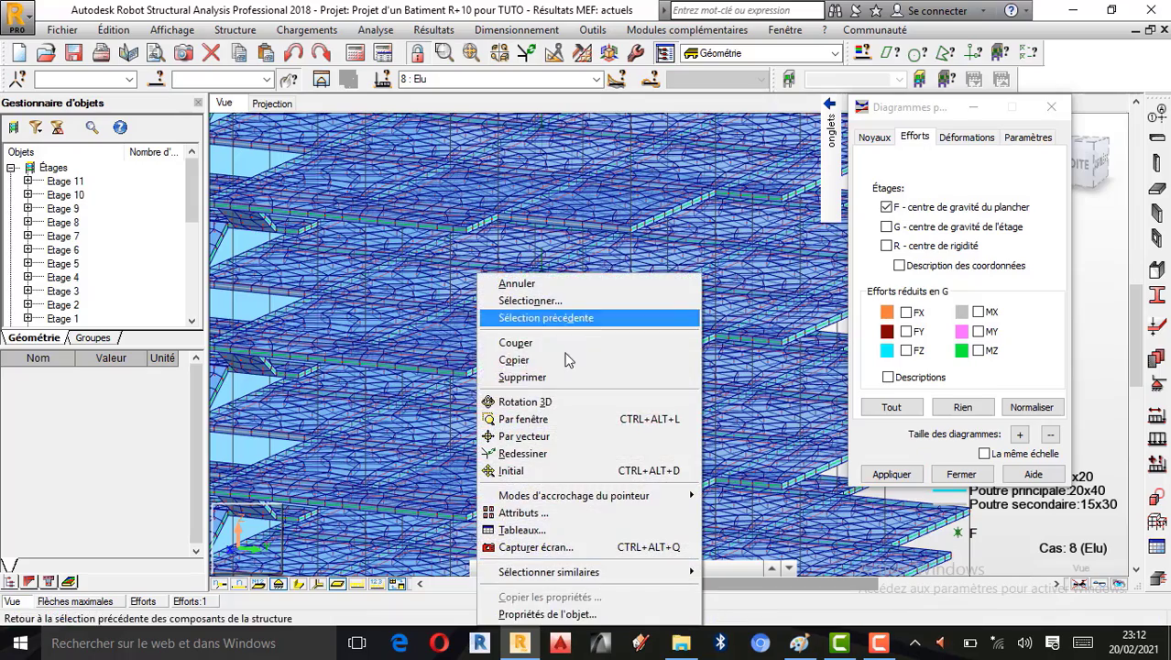
{"action": "left_click", "coordinate": [605, 401]}
{"action": "left_click_drag", "start_coordinate": [614, 355], "coordinate": [610, 345]}
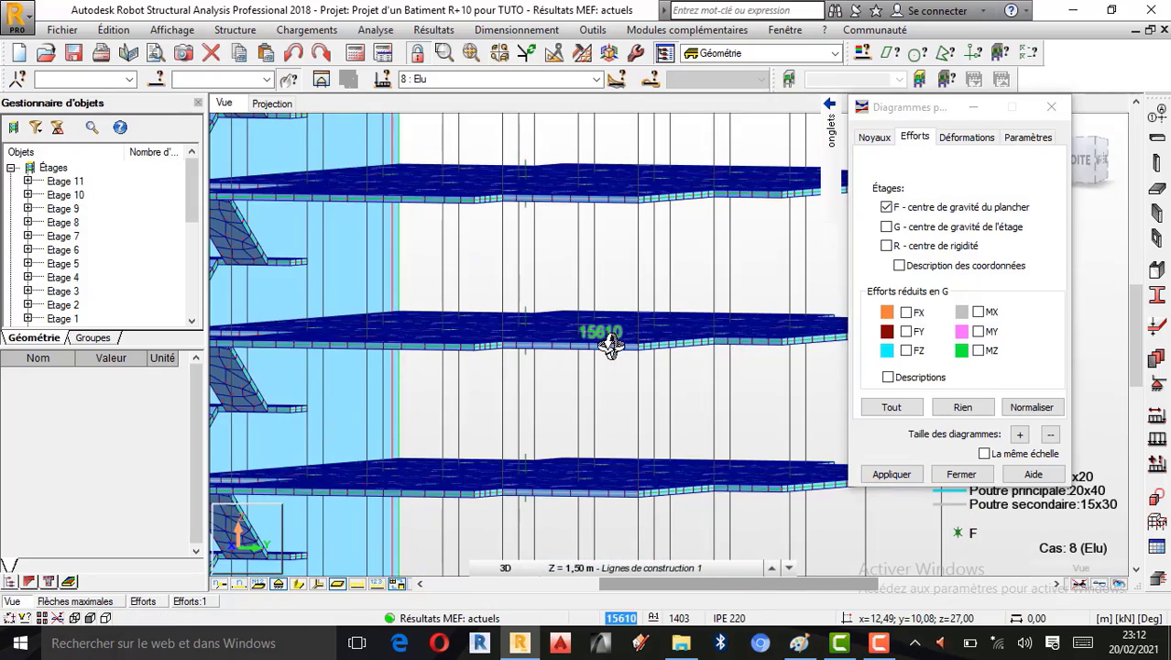
{"action": "scroll", "coordinate": [523, 323], "scroll_direction": "up", "scroll_amount": 3}
{"action": "right_click", "coordinate": [595, 220]}
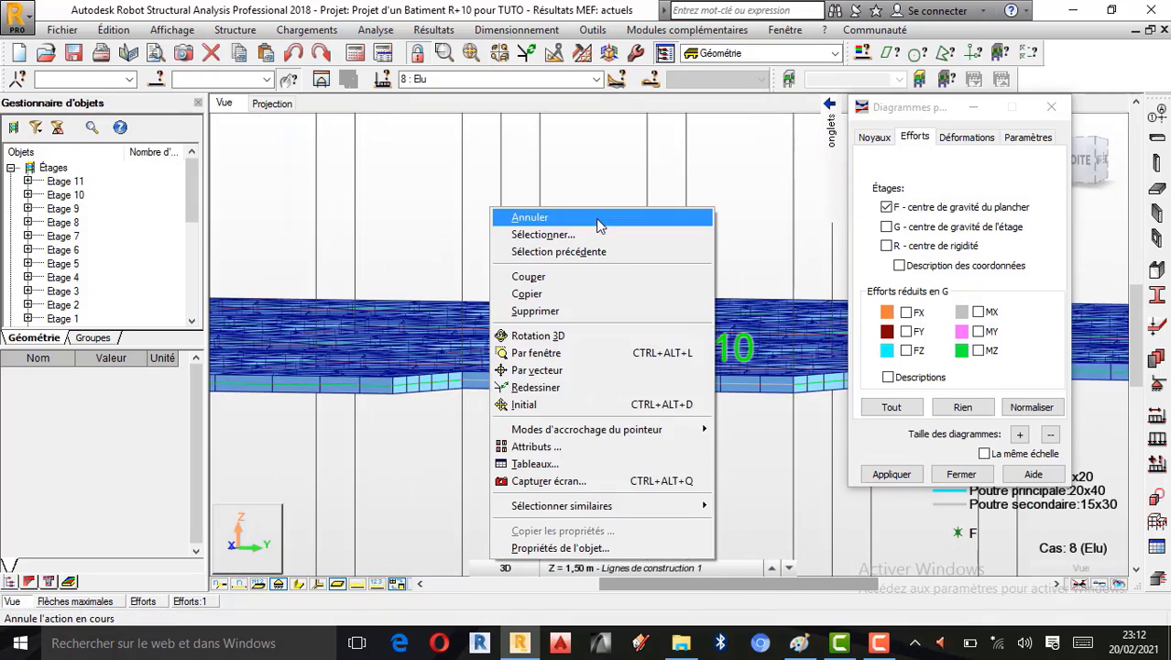
{"action": "left_click", "coordinate": [595, 218]}
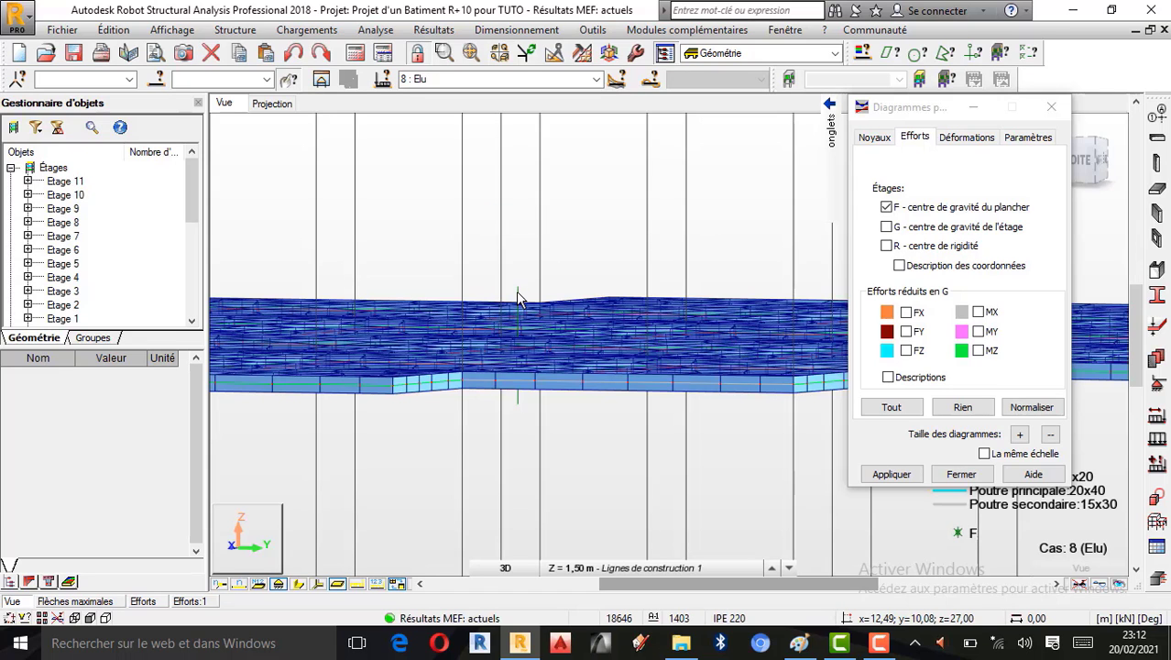
{"action": "scroll", "coordinate": [589, 458], "scroll_direction": "down", "scroll_amount": 5}
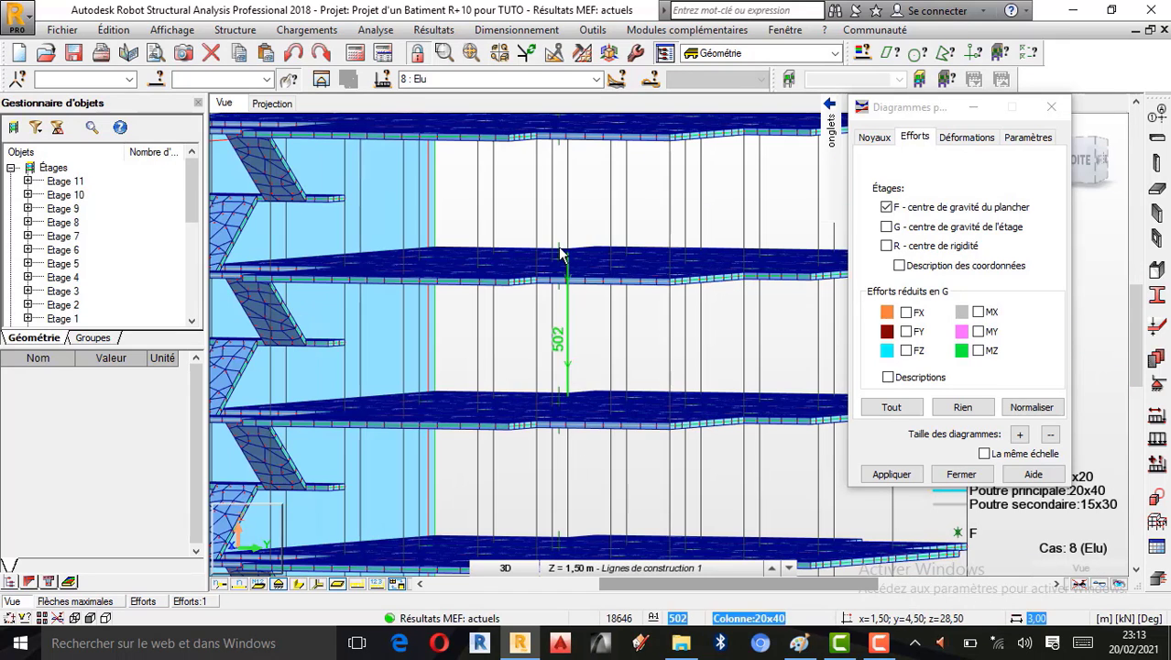
{"action": "scroll", "coordinate": [586, 403], "scroll_direction": "down", "scroll_amount": 1}
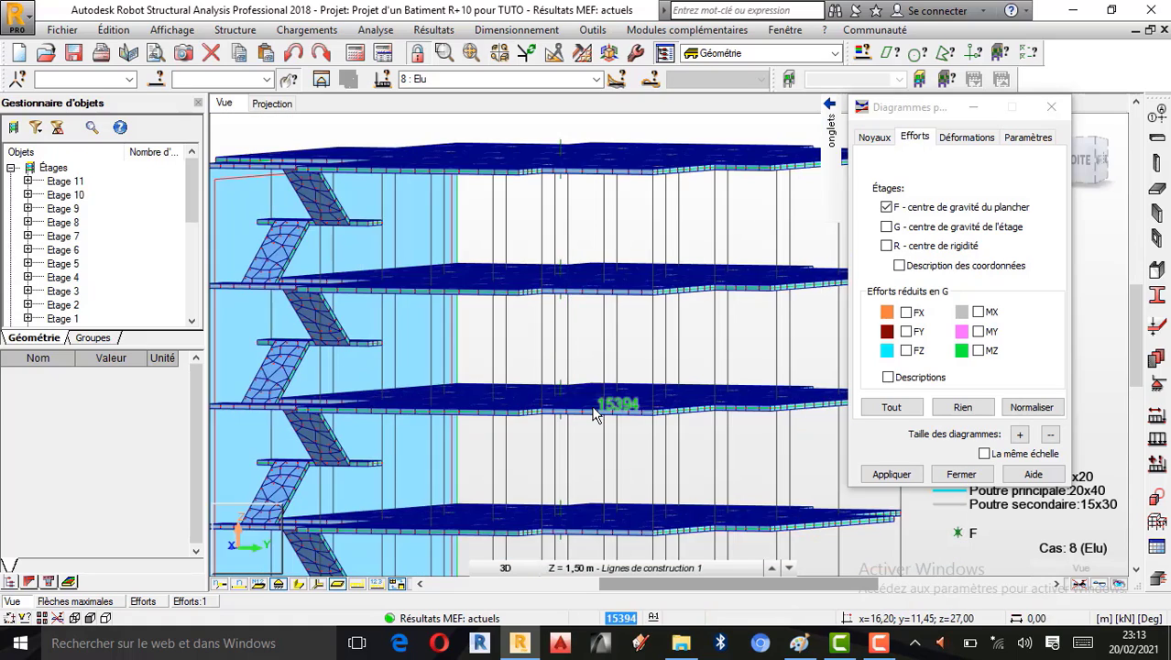
Step: Turn on Description des coordonnées for the floors' centres of gravity in the Efforts diagrams and apply it
{"action": "scroll", "coordinate": [594, 414], "scroll_direction": "down", "scroll_amount": 1}
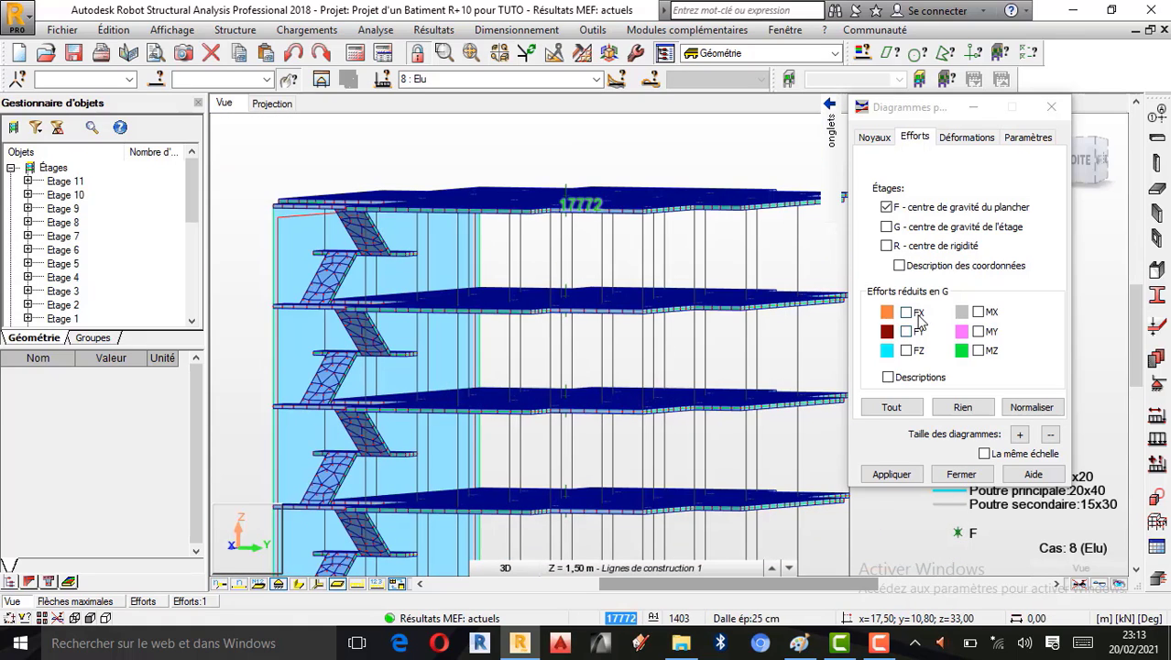
{"action": "left_click", "coordinate": [905, 267]}
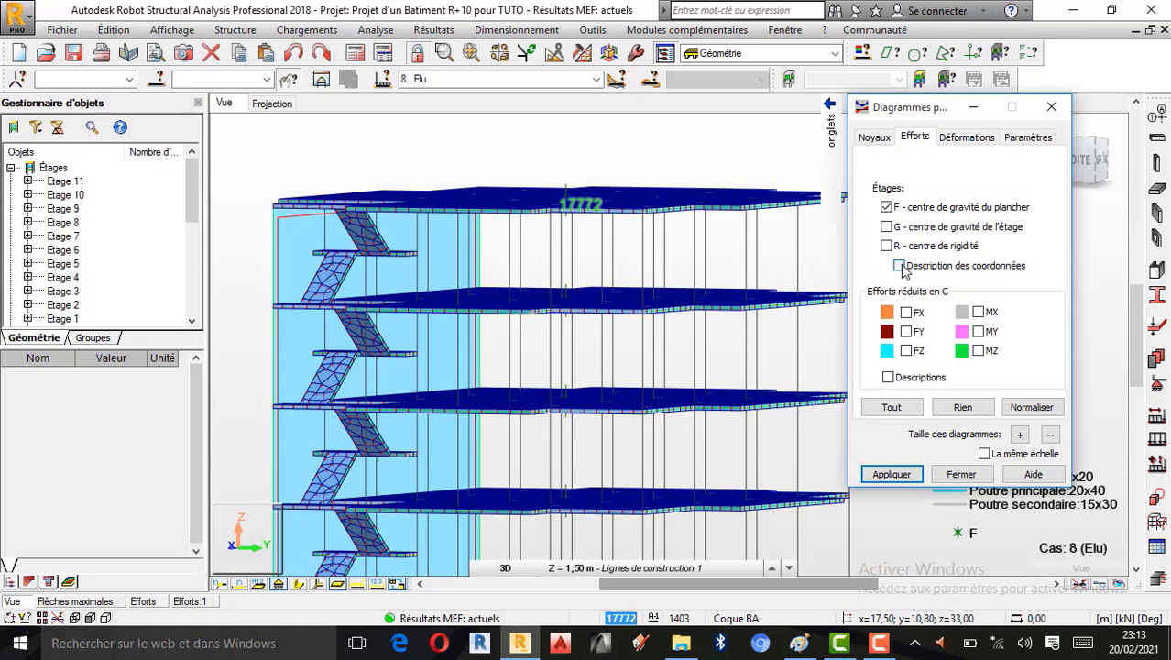
{"action": "left_click", "coordinate": [897, 475]}
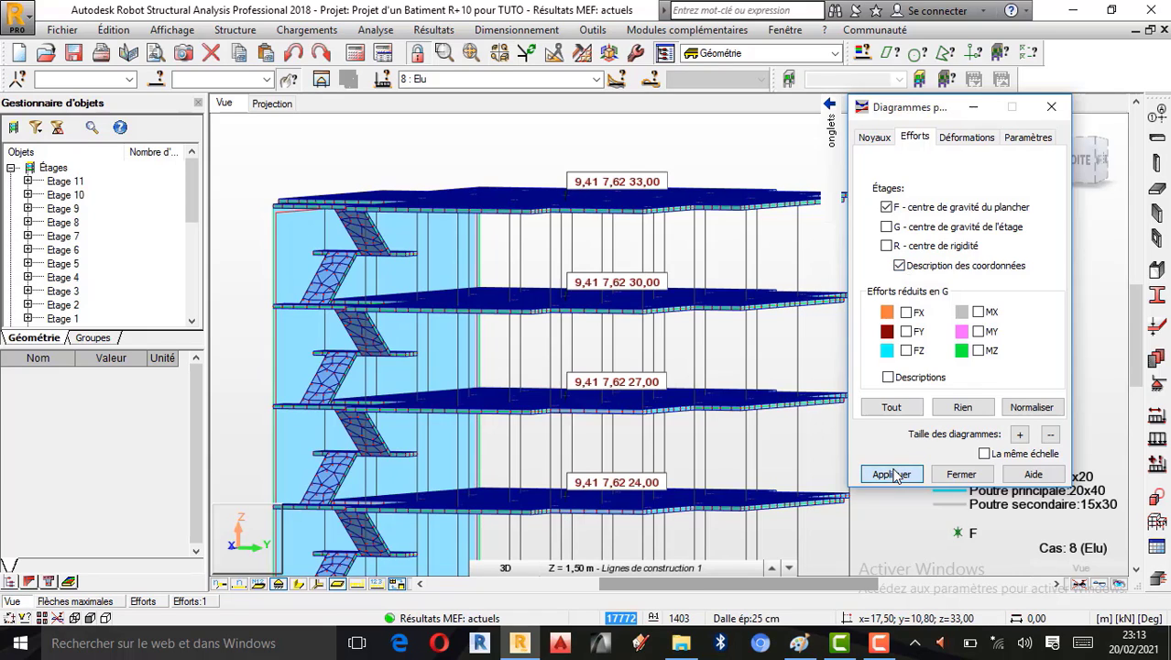
Step: Examine the floor centre-of-gravity coordinates storey by storey, comparing the upper floors with the lowest ones
{"action": "scroll", "coordinate": [608, 189], "scroll_direction": "up", "scroll_amount": 1}
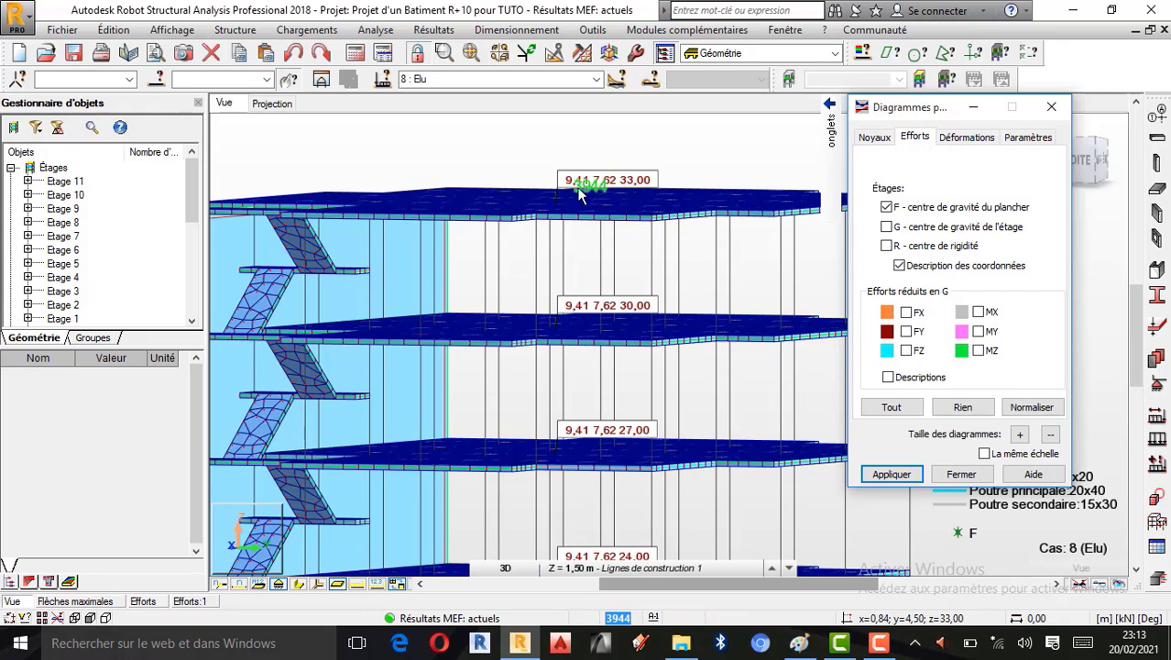
{"action": "scroll", "coordinate": [591, 203], "scroll_direction": "down", "scroll_amount": 3}
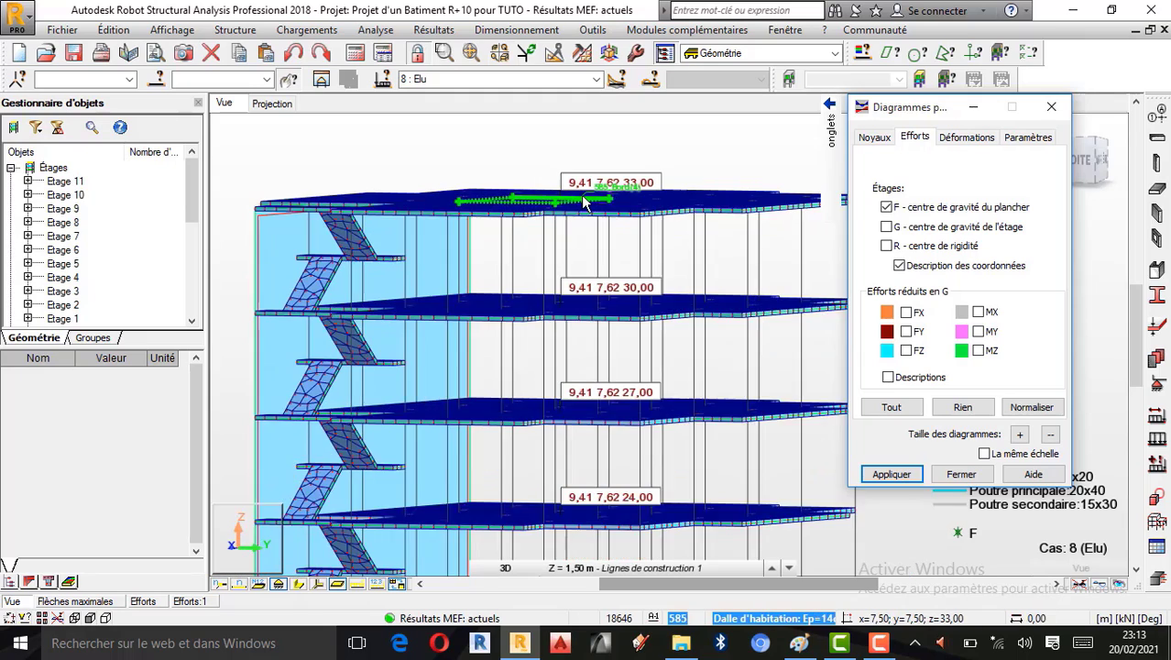
{"action": "scroll", "coordinate": [587, 201], "scroll_direction": "down", "scroll_amount": 2}
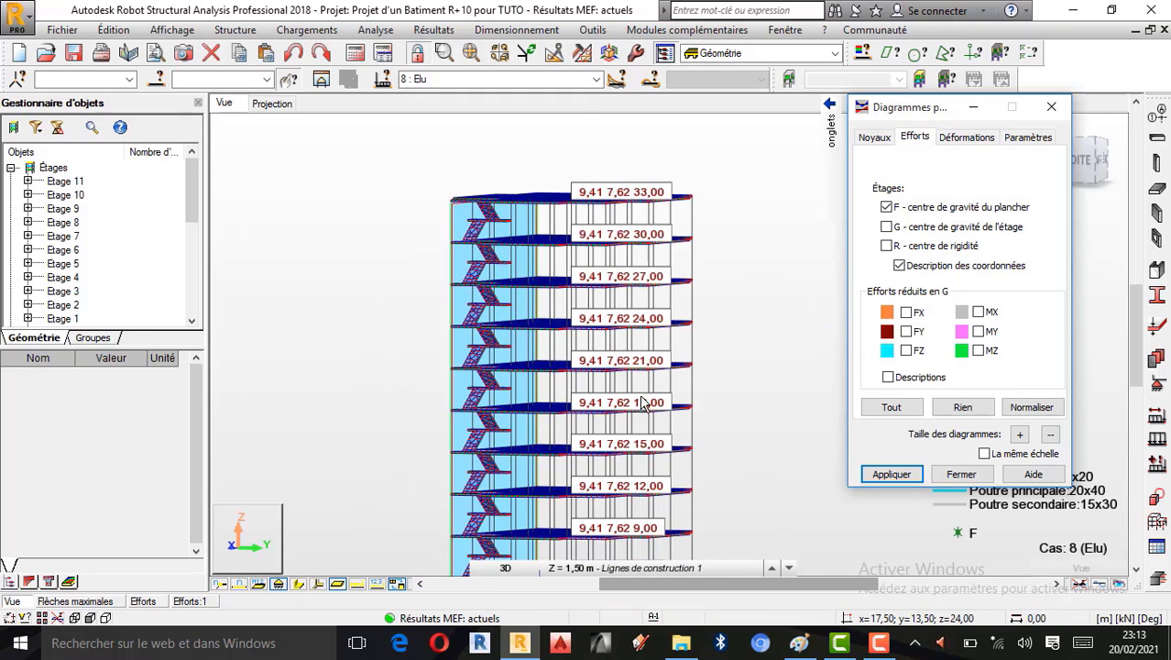
{"action": "scroll", "coordinate": [576, 154], "scroll_direction": "down", "scroll_amount": 1}
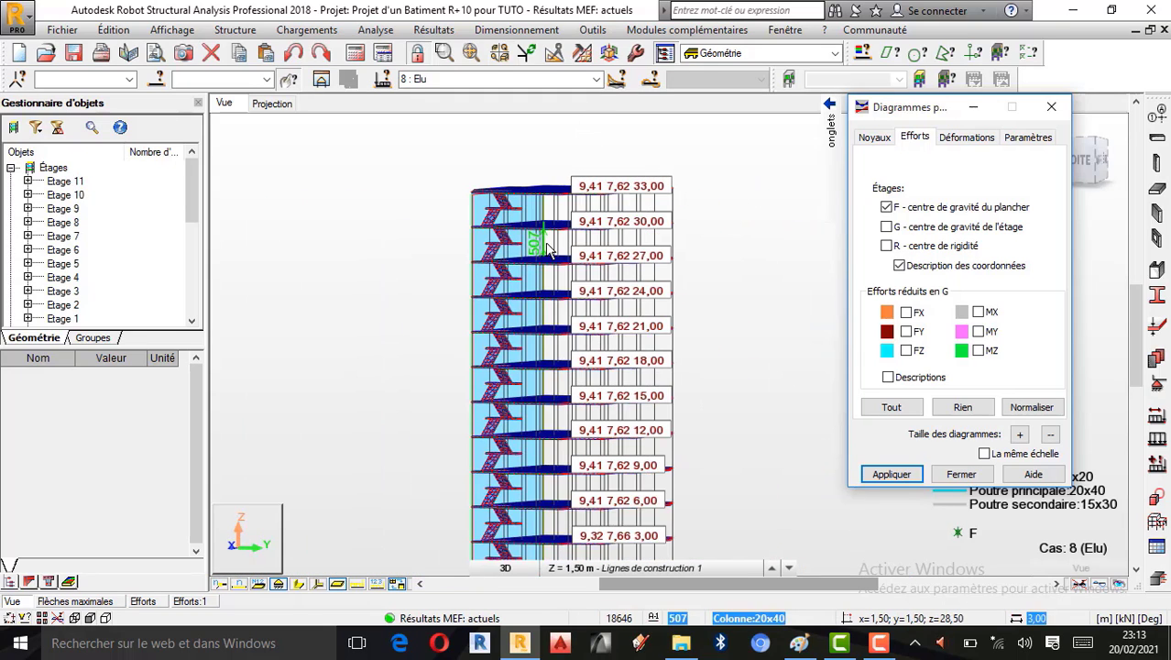
{"action": "scroll", "coordinate": [546, 241], "scroll_direction": "down", "scroll_amount": 1}
{"action": "scroll", "coordinate": [565, 498], "scroll_direction": "up", "scroll_amount": 1}
{"action": "scroll", "coordinate": [596, 334], "scroll_direction": "up", "scroll_amount": 3}
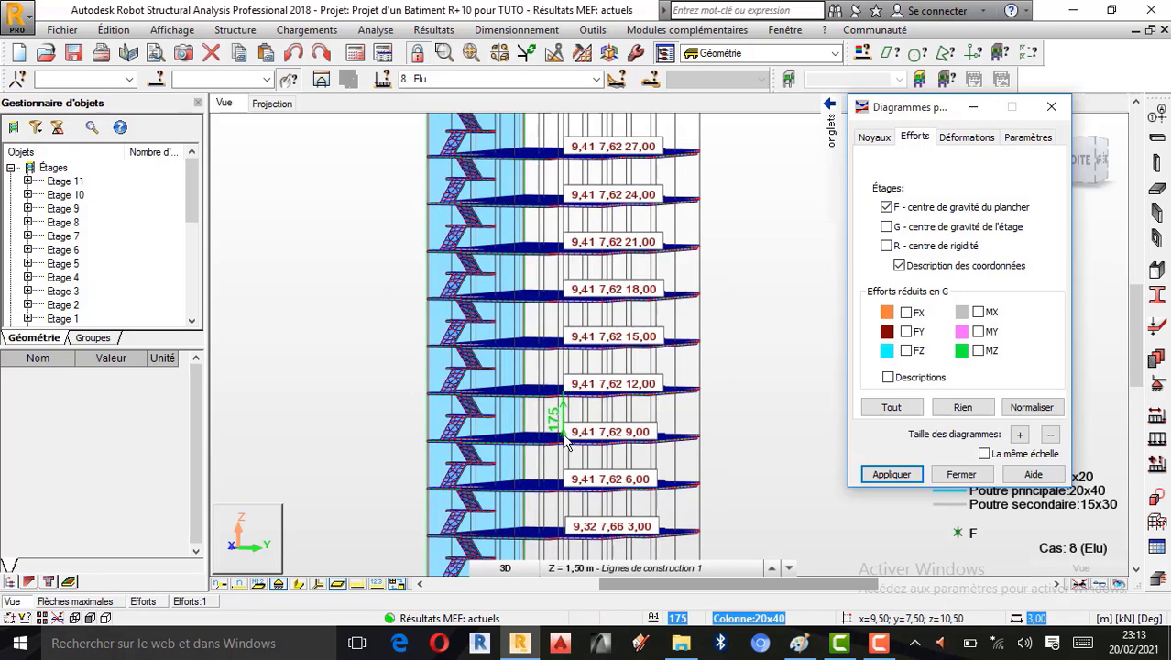
Step: Orbit the building to see it from above and display G - centre de gravité de l'étage instead of the floors' centre of gravity
{"action": "right_click", "coordinate": [639, 232]}
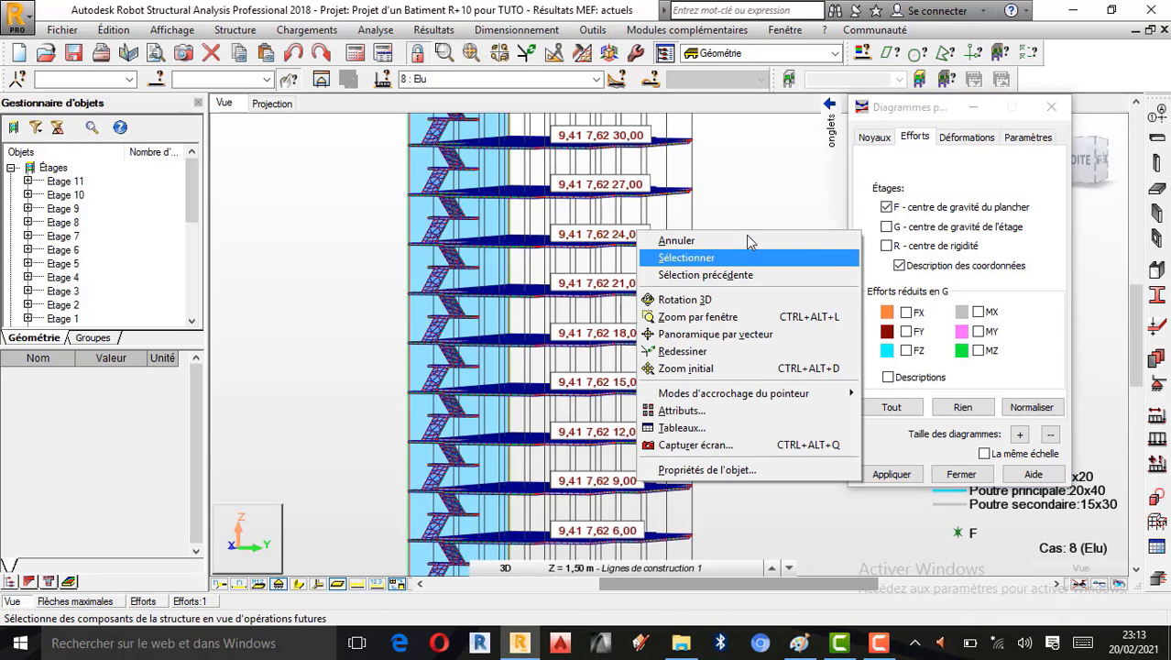
{"action": "left_click", "coordinate": [685, 300]}
{"action": "left_click_drag", "start_coordinate": [559, 378], "coordinate": [557, 220]}
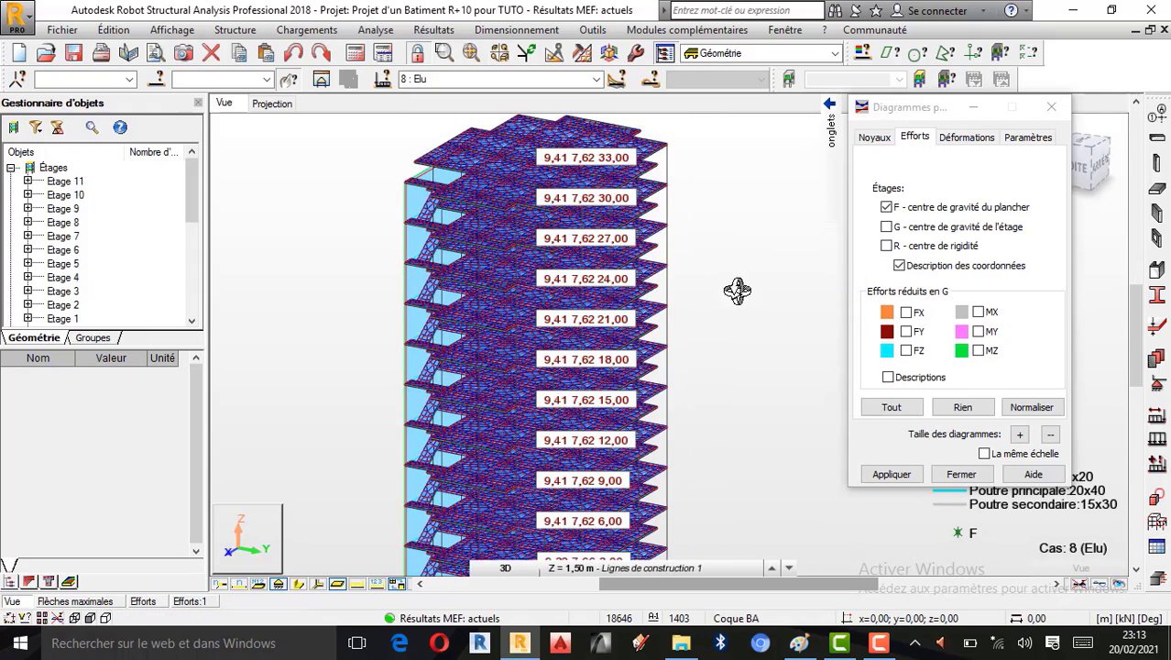
{"action": "left_click", "coordinate": [886, 208]}
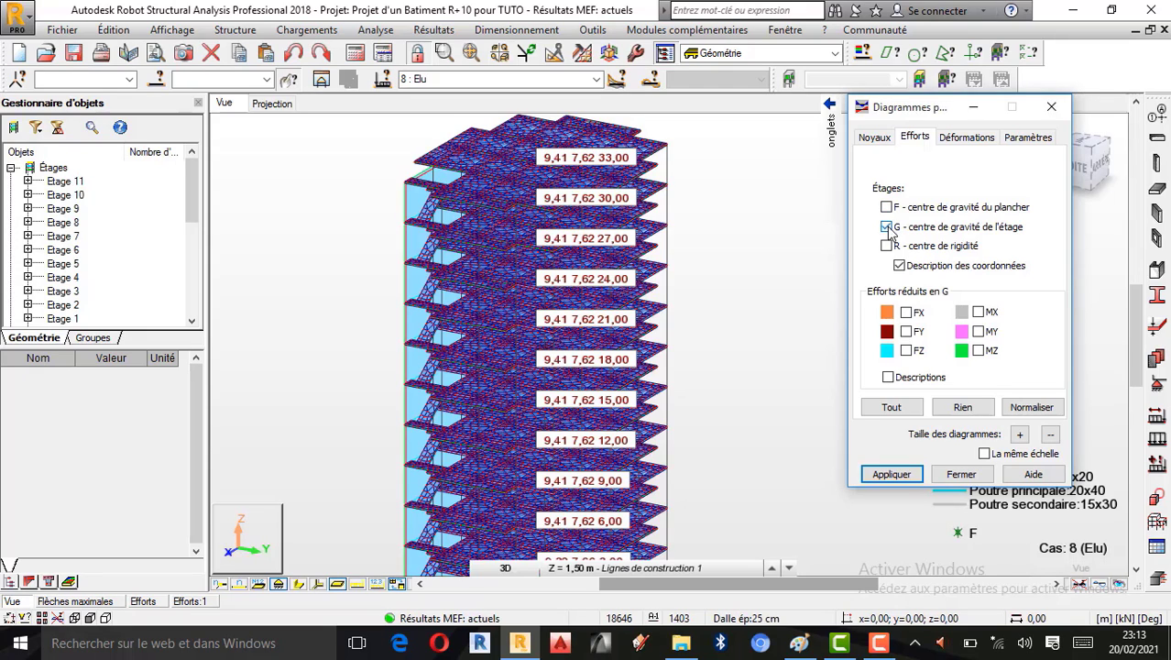
{"action": "left_click", "coordinate": [893, 476]}
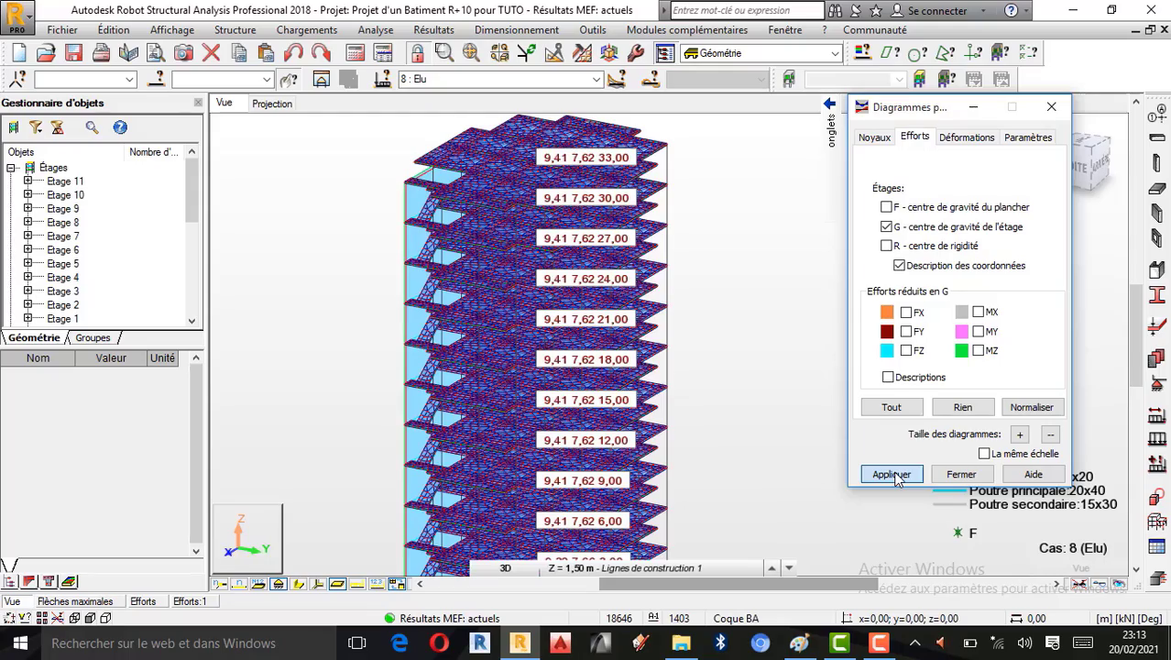
Step: Examine the storey centre-of-gravity labels and their marks up close on the upper floors, and compare the coordinates between storeys
{"action": "scroll", "coordinate": [537, 216], "scroll_direction": "up", "scroll_amount": 2}
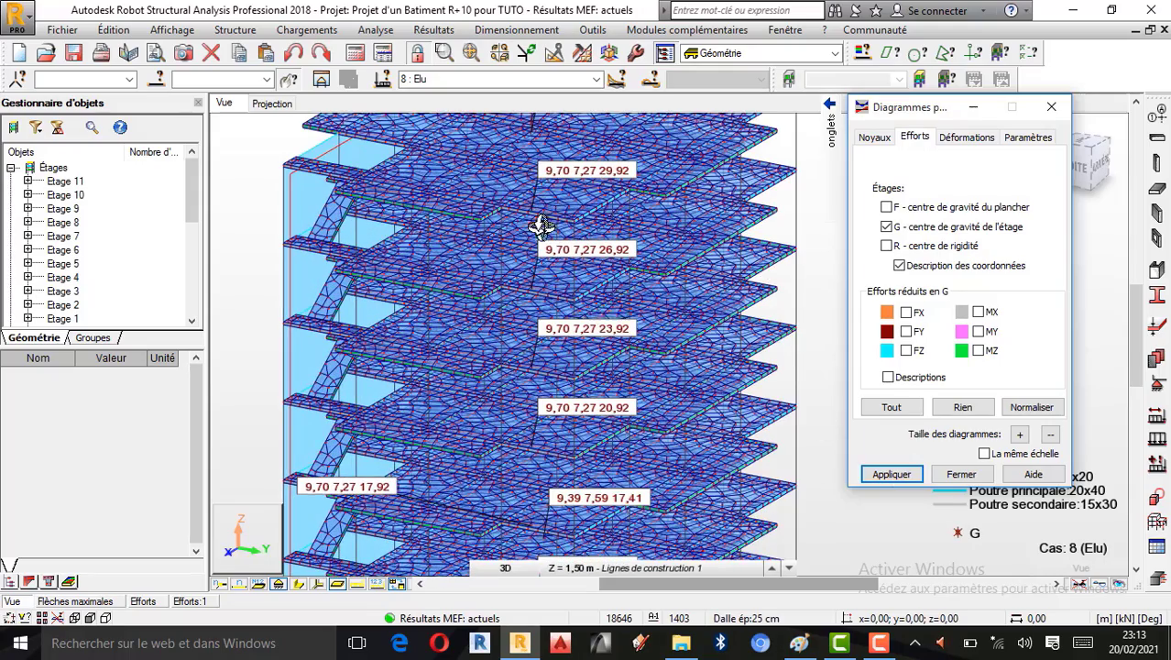
{"action": "scroll", "coordinate": [539, 229], "scroll_direction": "up", "scroll_amount": 3}
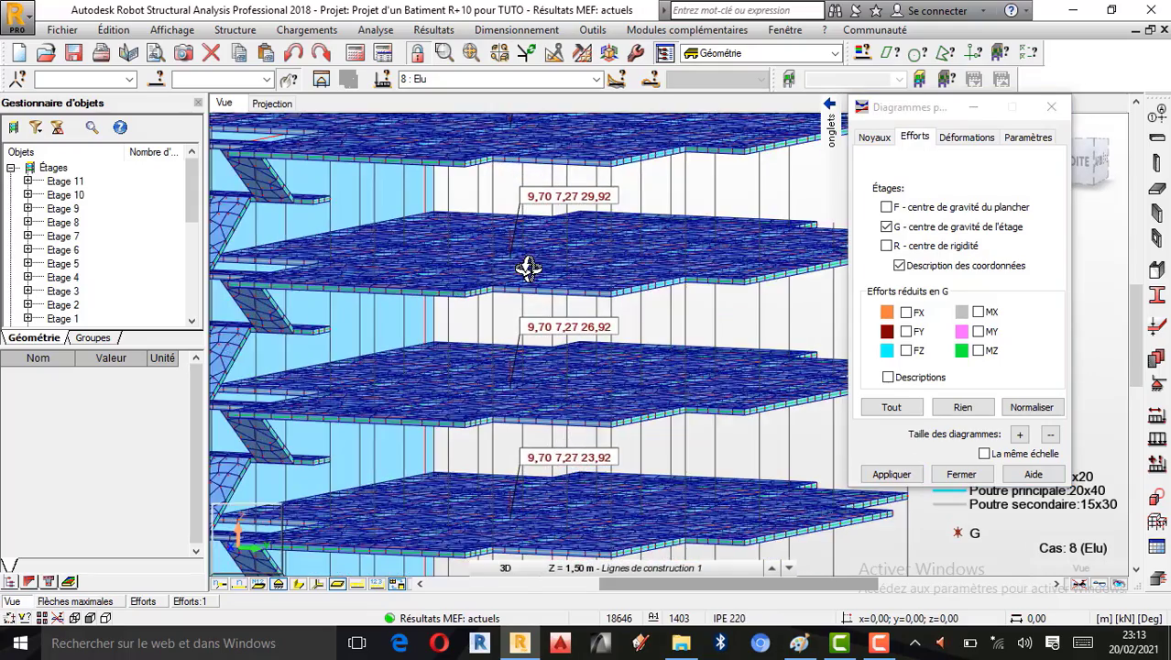
{"action": "scroll", "coordinate": [445, 532], "scroll_direction": "up", "scroll_amount": 2}
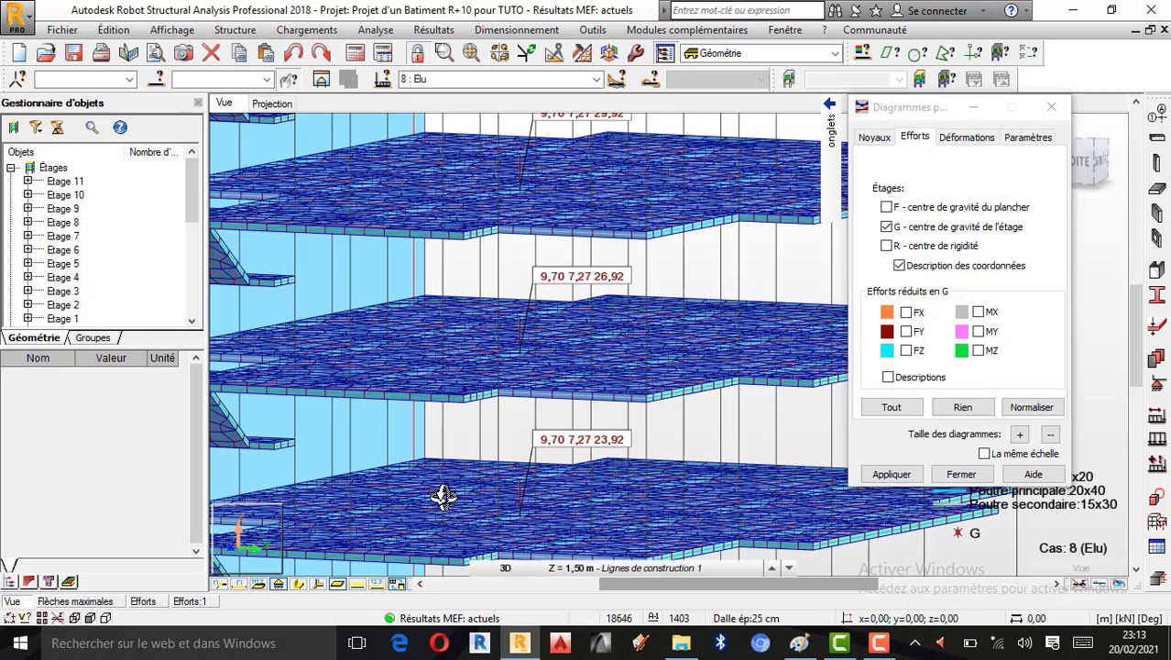
{"action": "scroll", "coordinate": [531, 368], "scroll_direction": "up", "scroll_amount": 2}
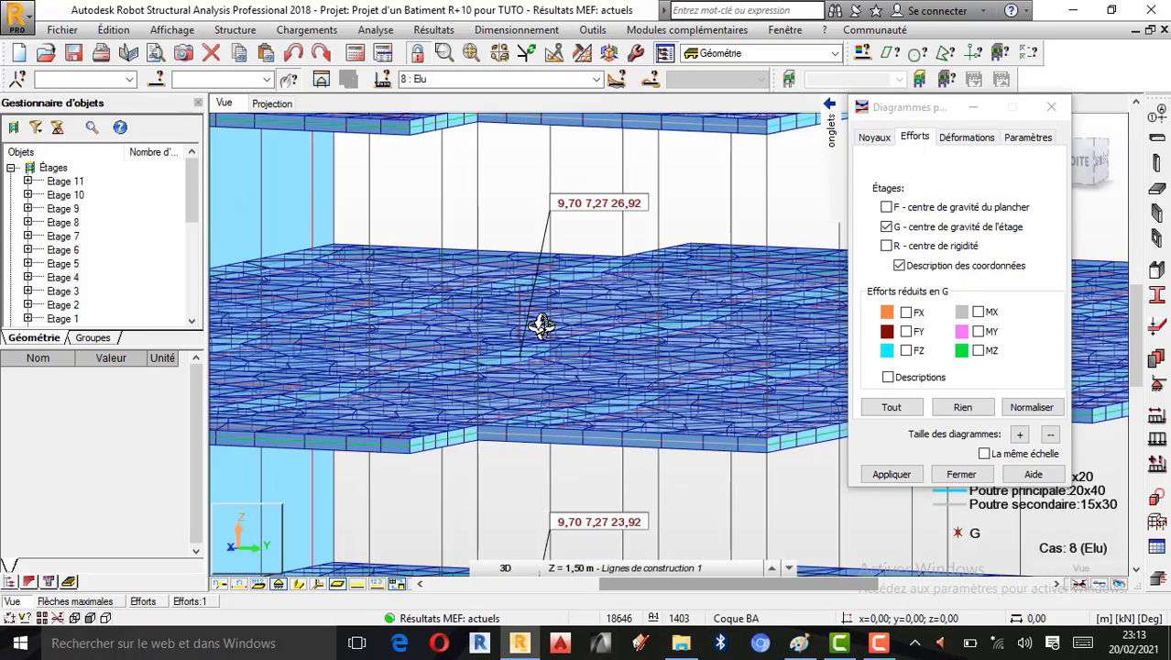
{"action": "scroll", "coordinate": [518, 328], "scroll_direction": "up", "scroll_amount": 3}
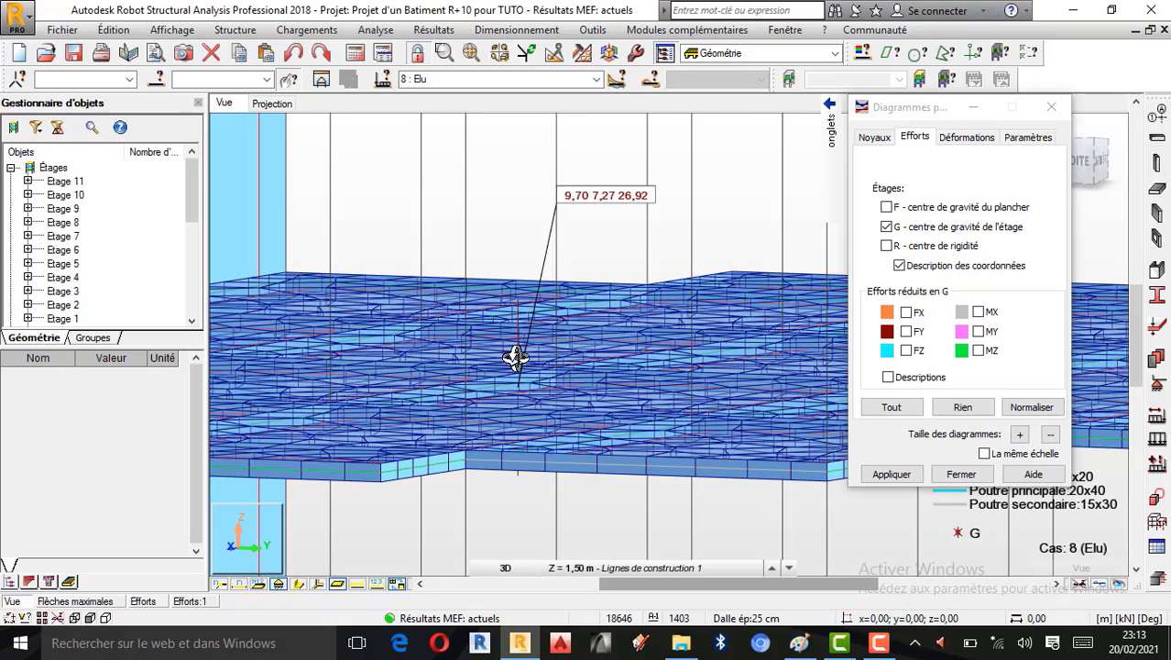
{"action": "scroll", "coordinate": [550, 376], "scroll_direction": "down", "scroll_amount": 4}
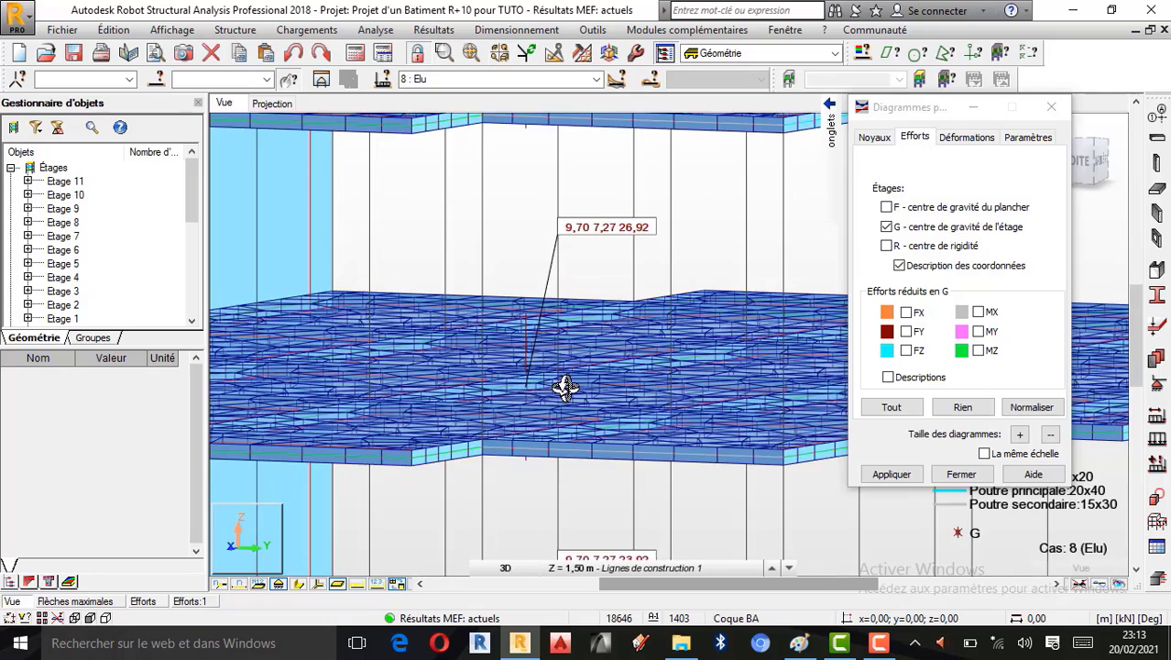
{"action": "scroll", "coordinate": [577, 396], "scroll_direction": "down", "scroll_amount": 2}
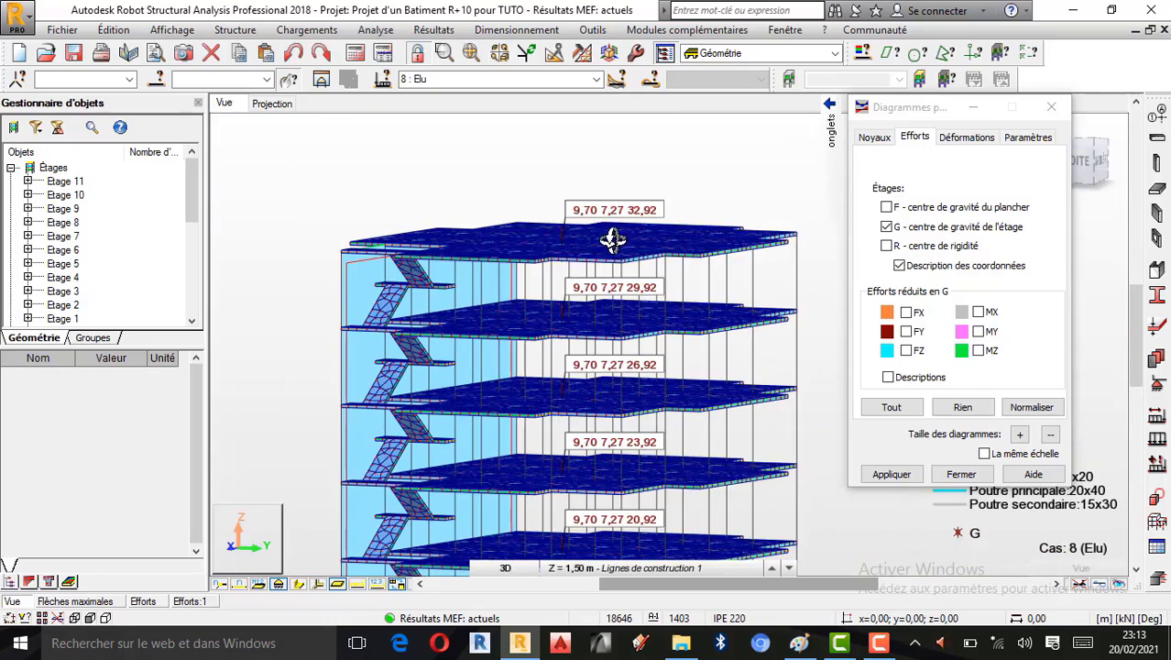
{"action": "scroll", "coordinate": [614, 229], "scroll_direction": "down", "scroll_amount": 3}
{"action": "scroll", "coordinate": [598, 362], "scroll_direction": "up", "scroll_amount": 1}
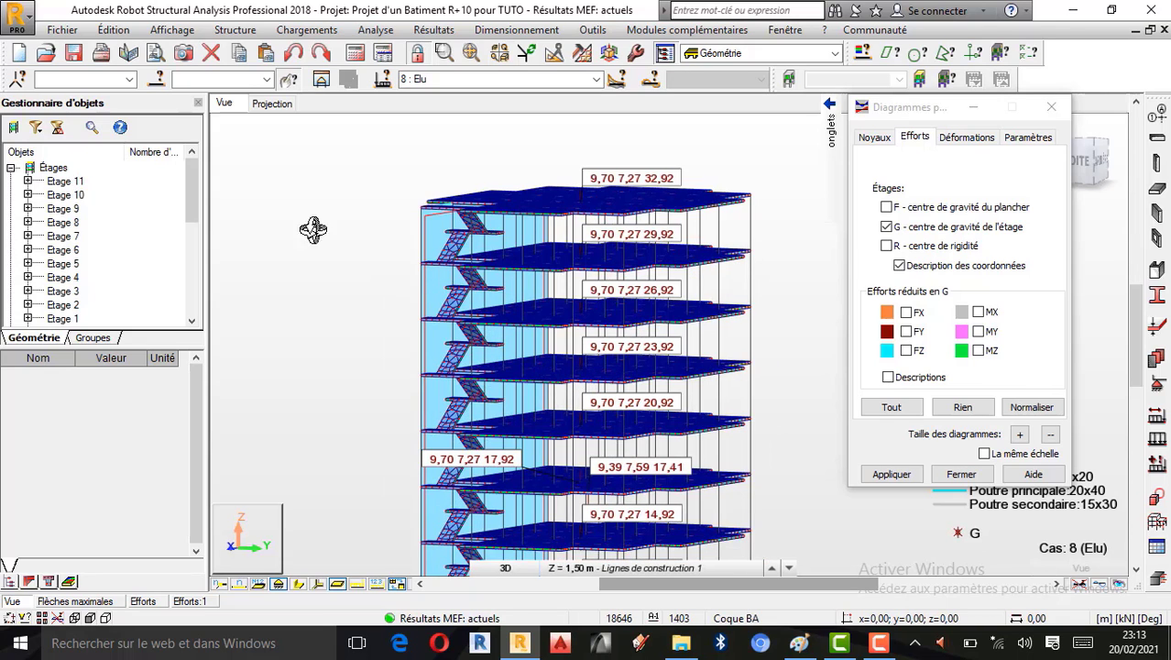
Step: Switch to the plan projection and view the floor plan of Etage 1 at 3,00 m
{"action": "left_click", "coordinate": [276, 106]}
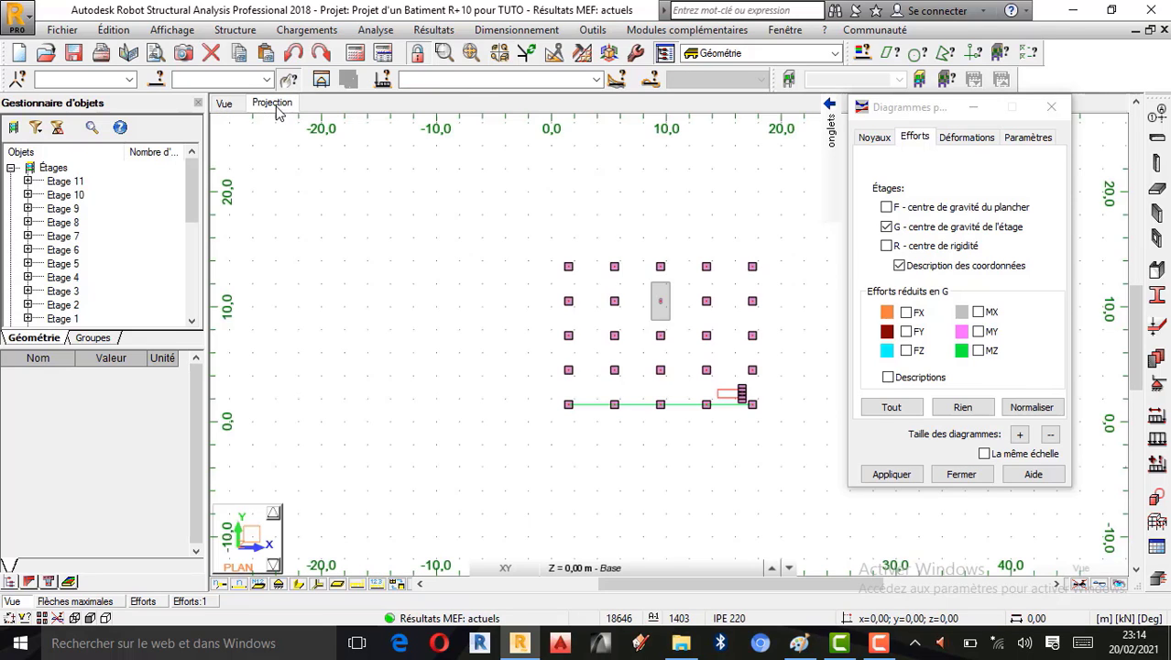
{"action": "scroll", "coordinate": [724, 344], "scroll_direction": "up", "scroll_amount": 3}
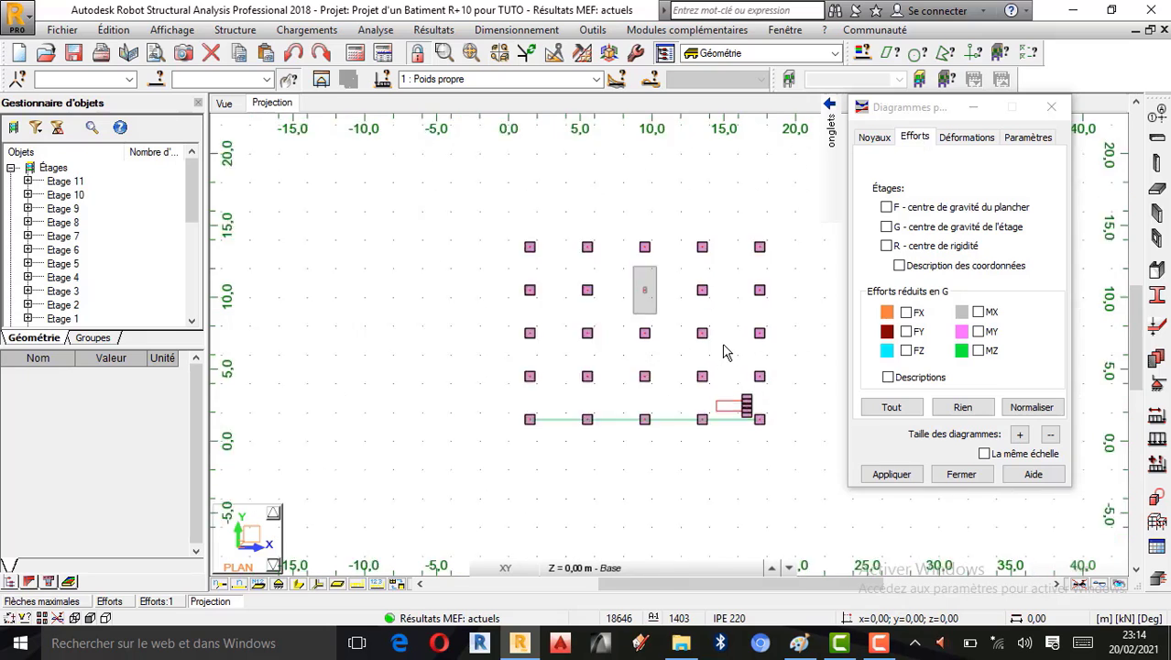
{"action": "left_click", "coordinate": [614, 569]}
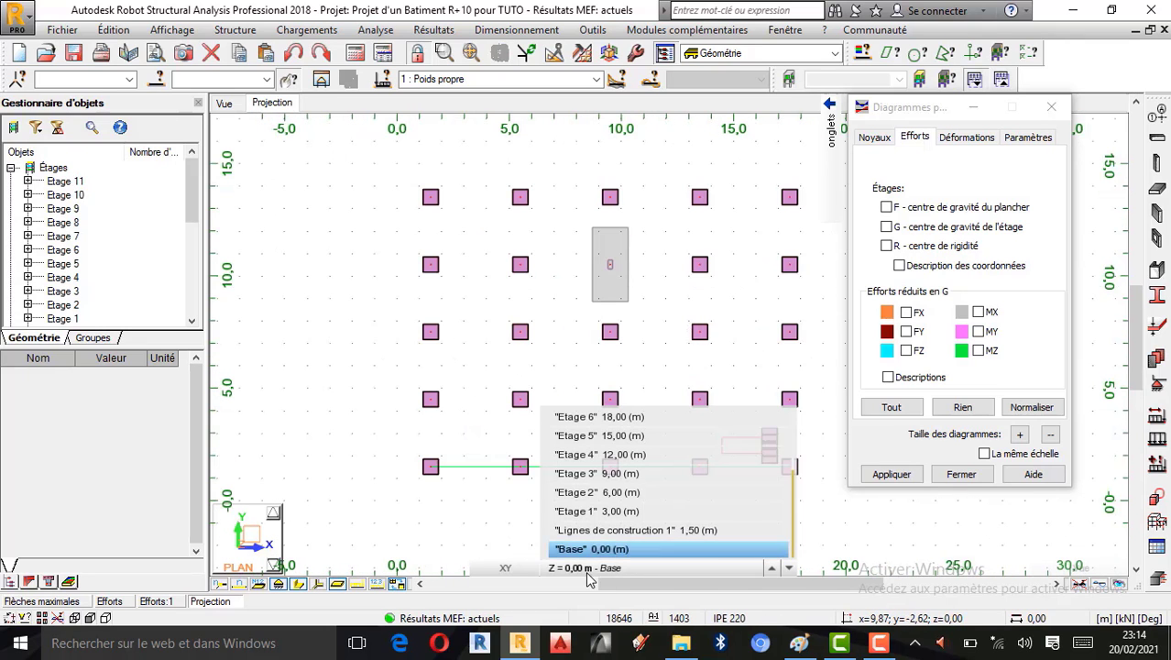
{"action": "left_click", "coordinate": [618, 513]}
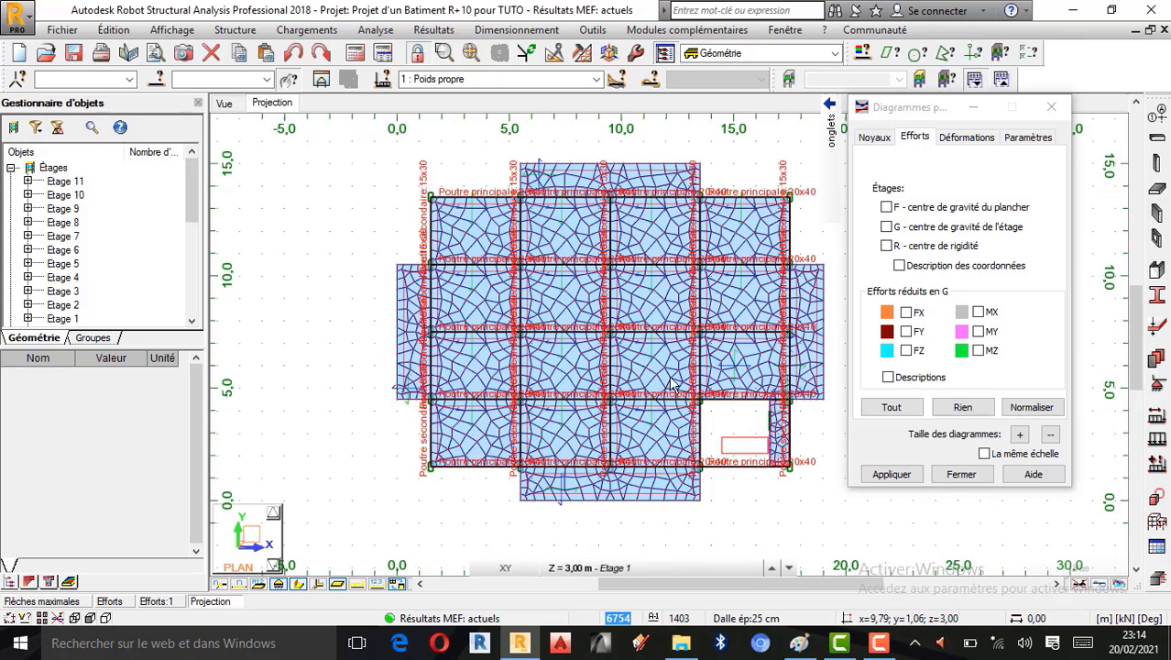
{"action": "scroll", "coordinate": [577, 321], "scroll_direction": "up", "scroll_amount": 4}
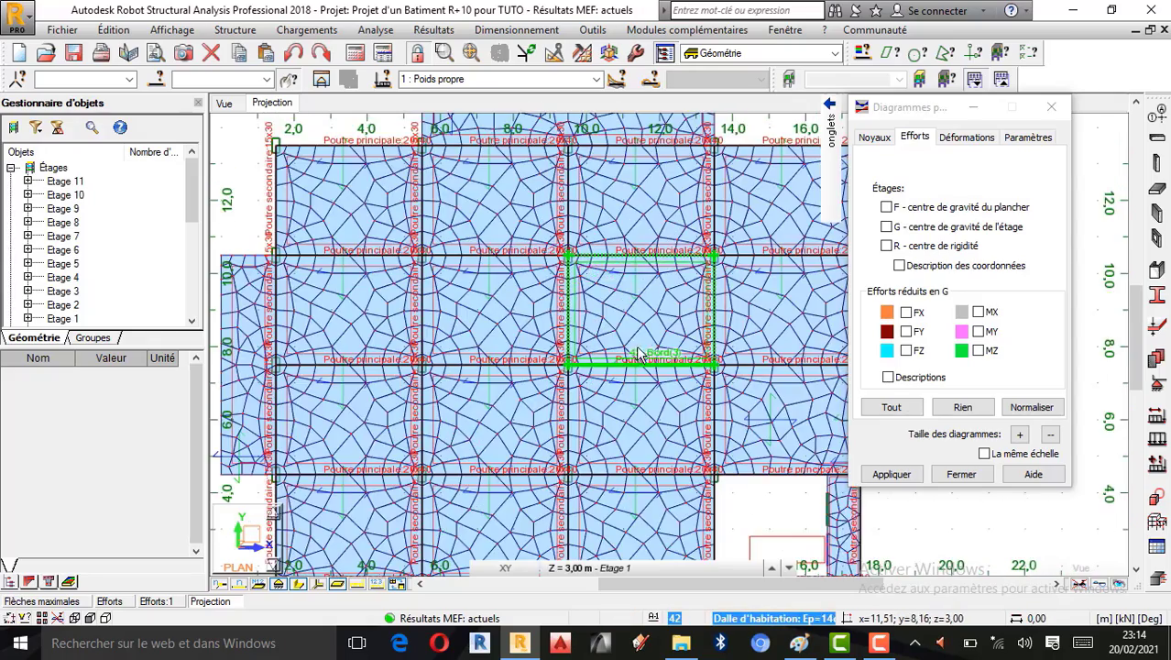
{"action": "scroll", "coordinate": [557, 394], "scroll_direction": "down", "scroll_amount": 3}
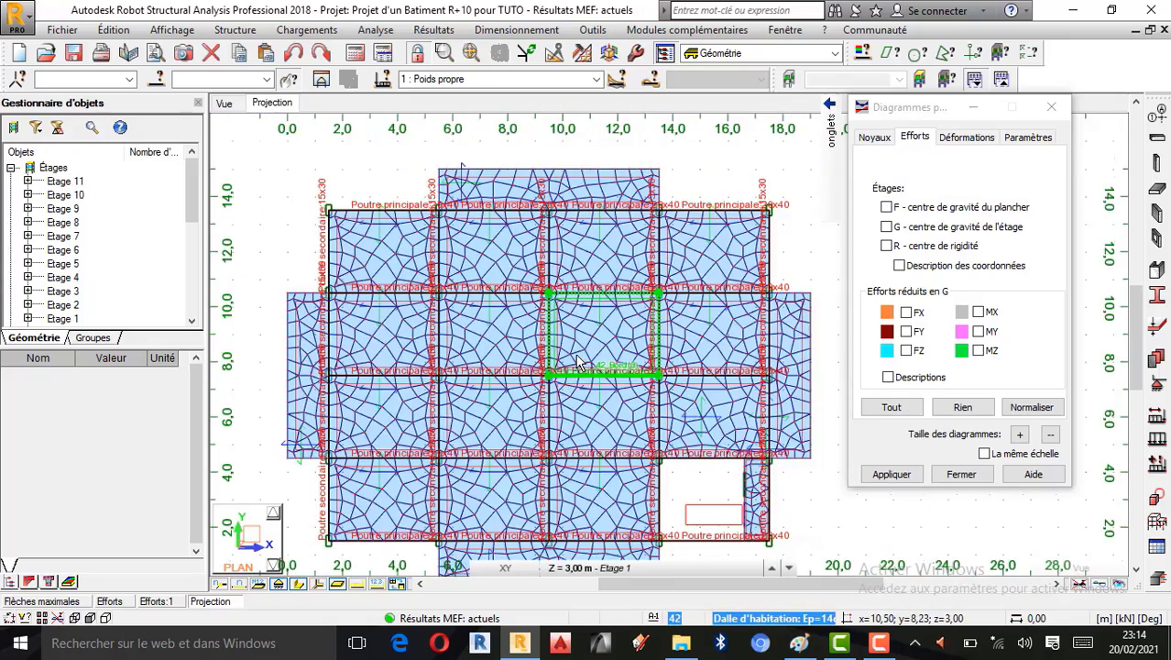
{"action": "scroll", "coordinate": [577, 458], "scroll_direction": "down", "scroll_amount": 1}
{"action": "scroll", "coordinate": [595, 509], "scroll_direction": "up", "scroll_amount": 1}
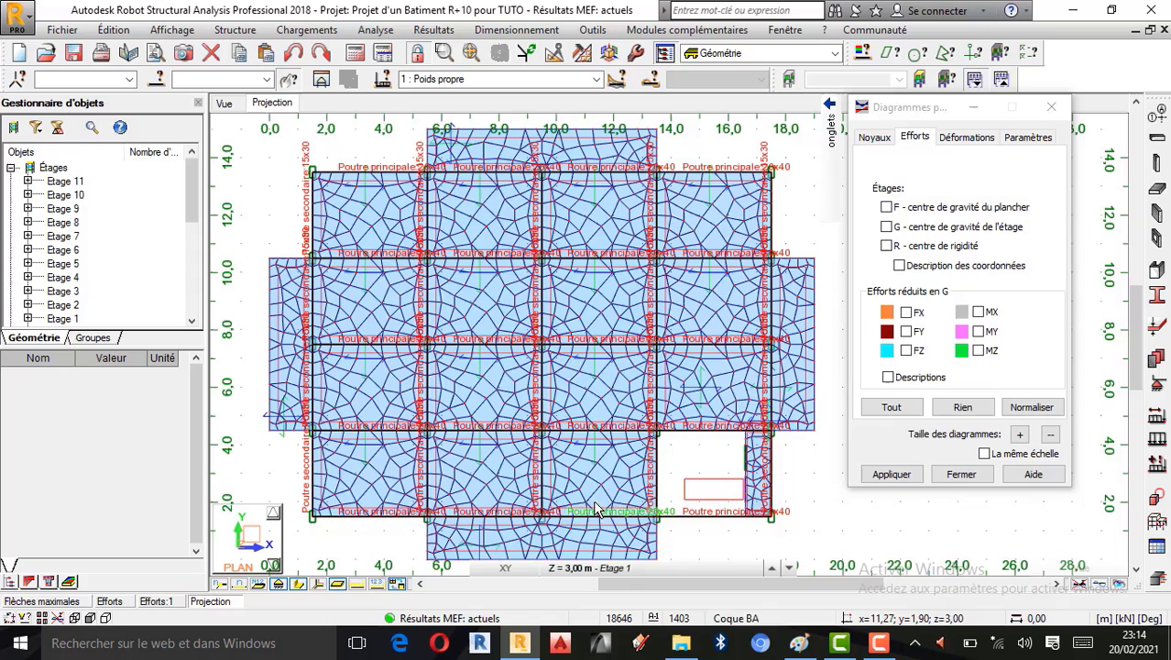
Step: Change the plan level to Etage 3 at 9,00 m and view its floor layout
{"action": "left_click", "coordinate": [580, 570]}
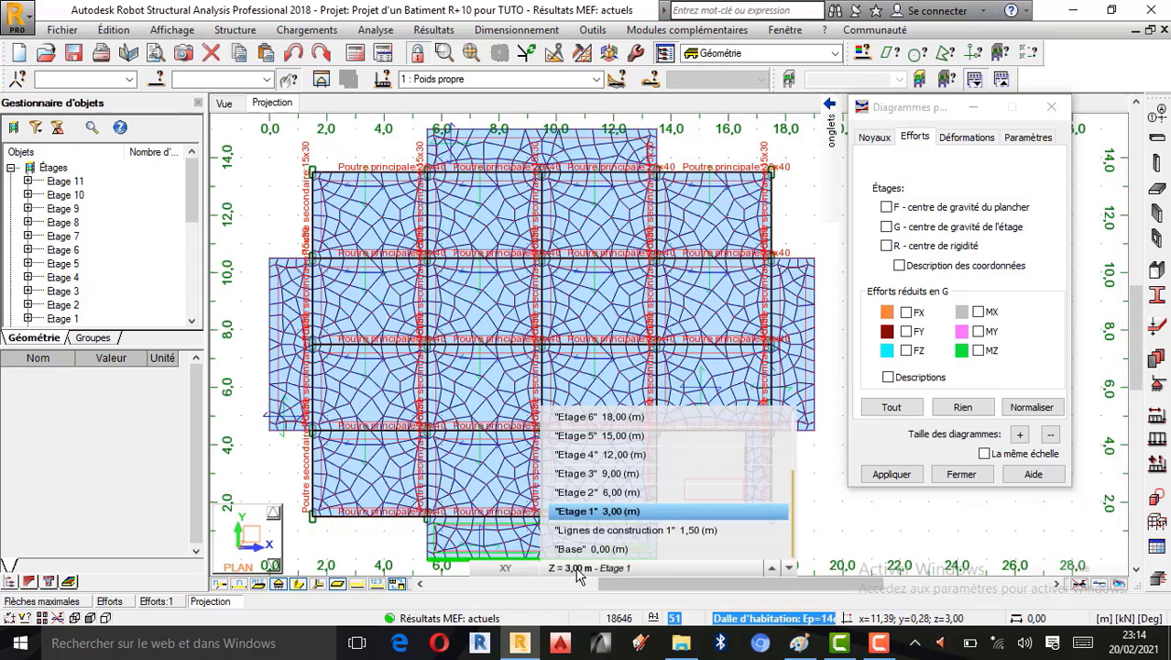
{"action": "left_click", "coordinate": [609, 474]}
{"action": "scroll", "coordinate": [532, 389], "scroll_direction": "up", "scroll_amount": 1}
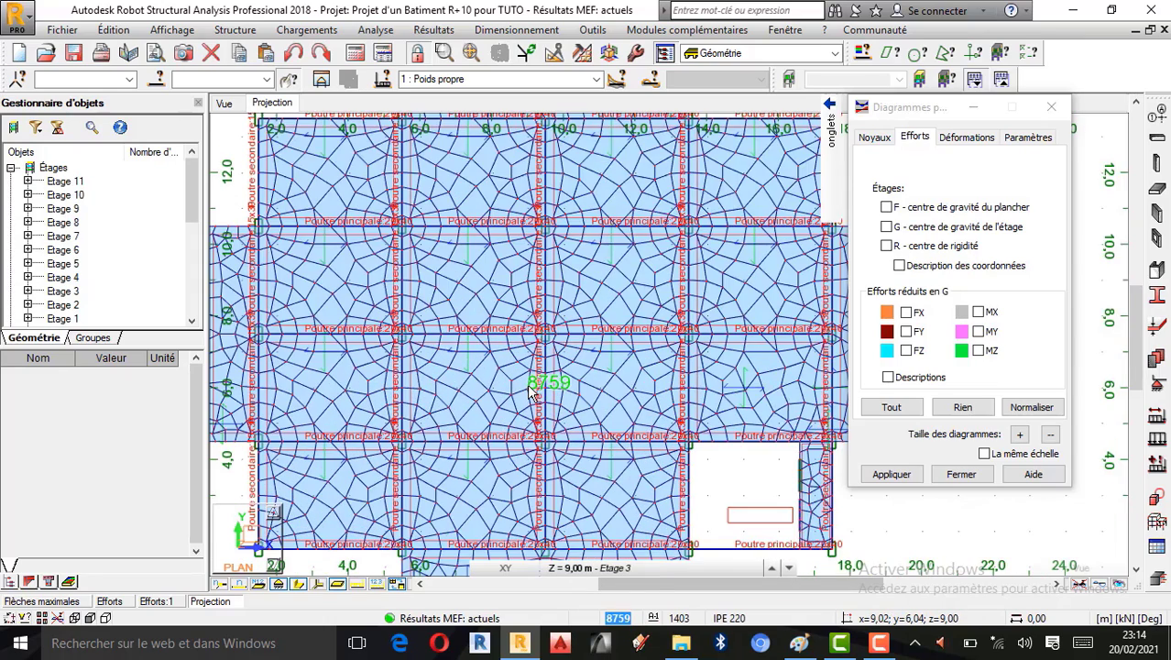
{"action": "scroll", "coordinate": [532, 389], "scroll_direction": "down", "scroll_amount": 2}
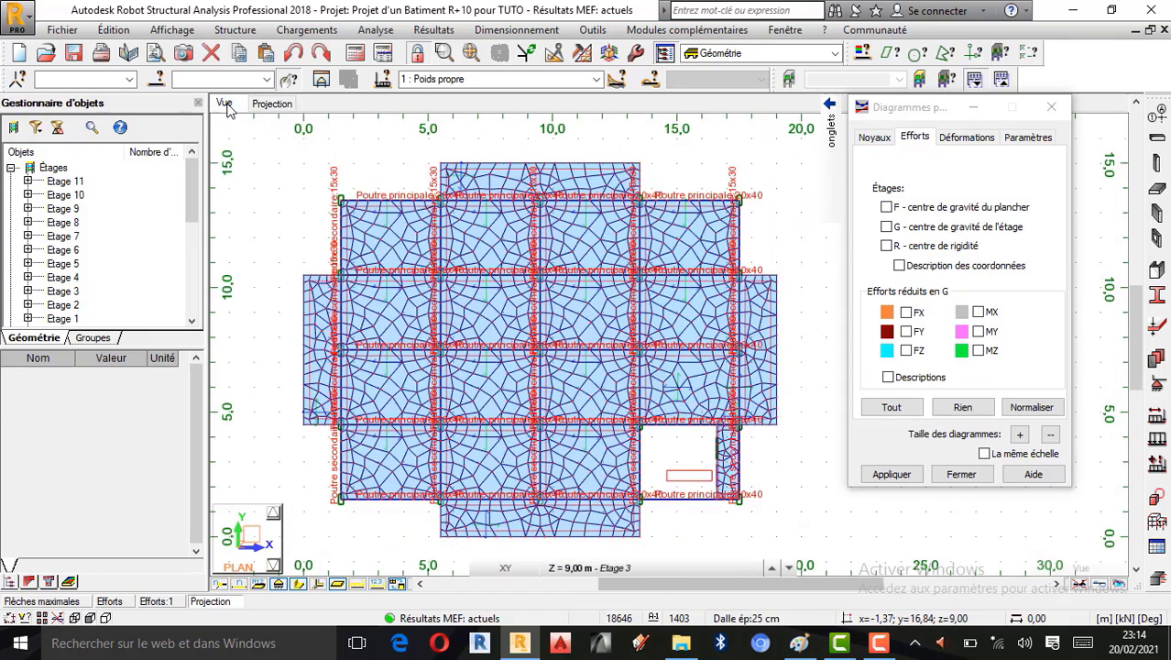
Step: Return to the 3D view and display R - centre de rigidité instead of the storeys' centre of gravity
{"action": "left_click", "coordinate": [229, 105]}
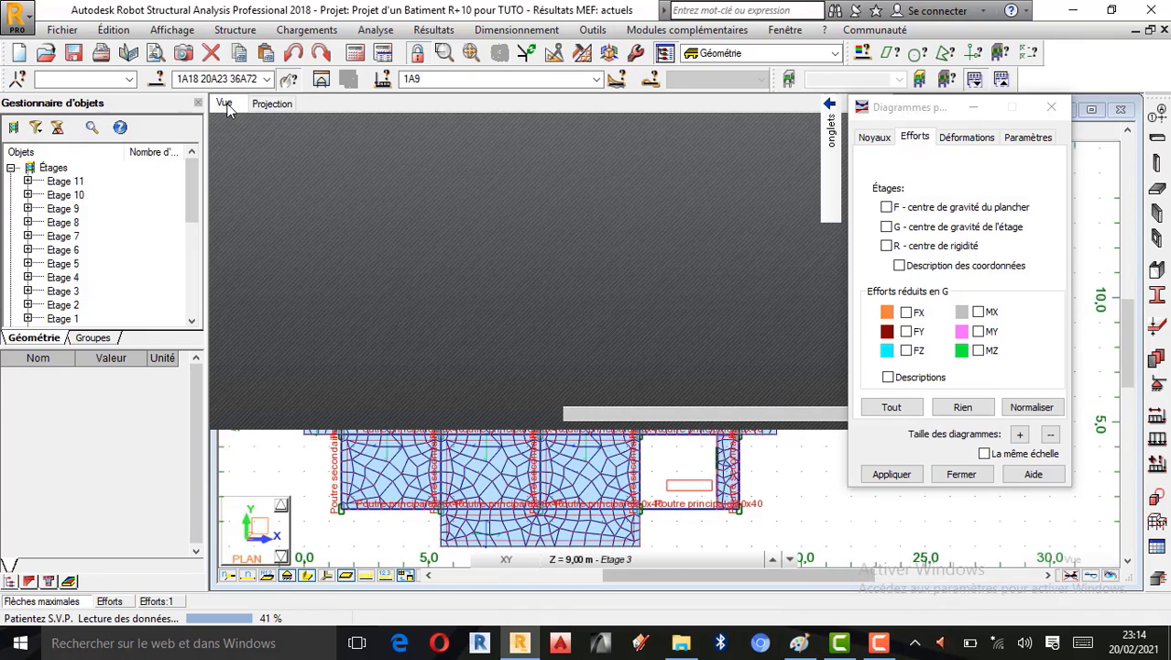
{"action": "left_click", "coordinate": [225, 105]}
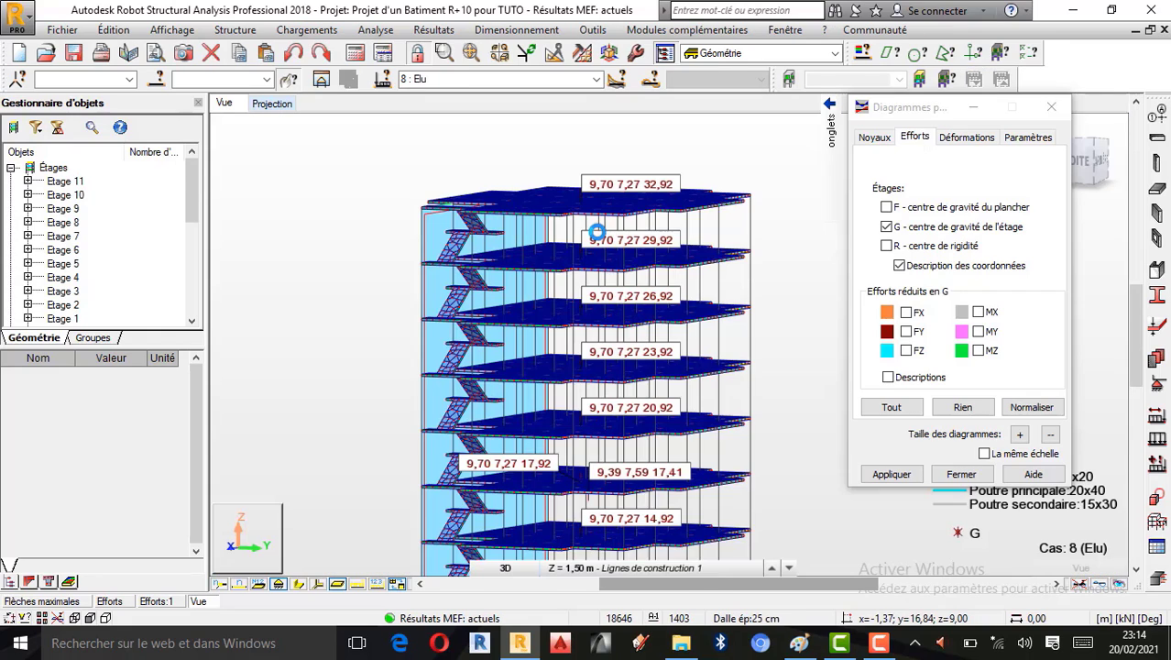
{"action": "middle_click_drag", "start_coordinate": [574, 326], "coordinate": [607, 335], "text": "shift"}
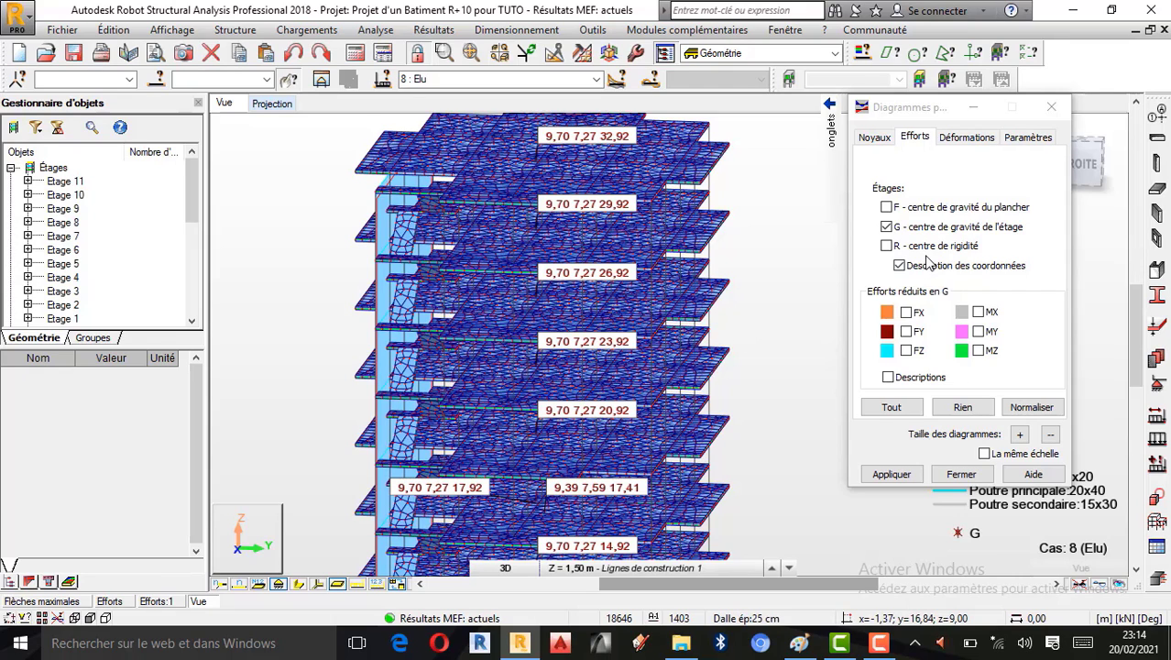
{"action": "left_click", "coordinate": [887, 229]}
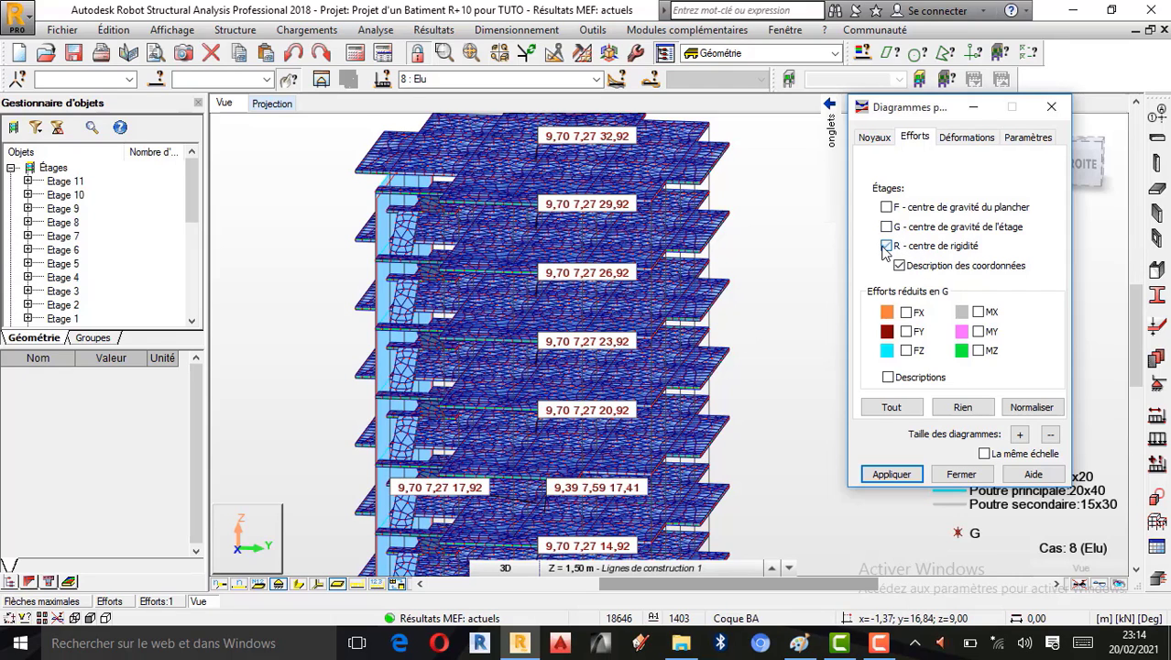
{"action": "left_click", "coordinate": [886, 474]}
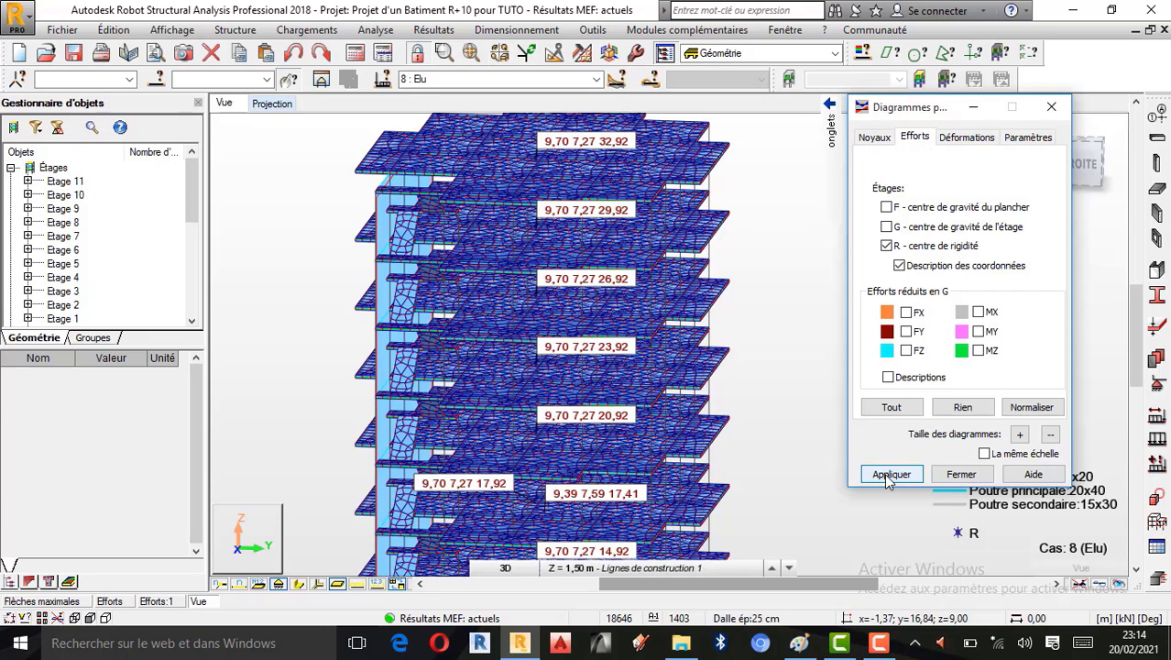
Step: Examine the rigidity-centre coordinate labels across the storeys from several angles and compare them between levels
{"action": "middle_click_drag", "start_coordinate": [666, 371], "coordinate": [662, 351], "text": "shift"}
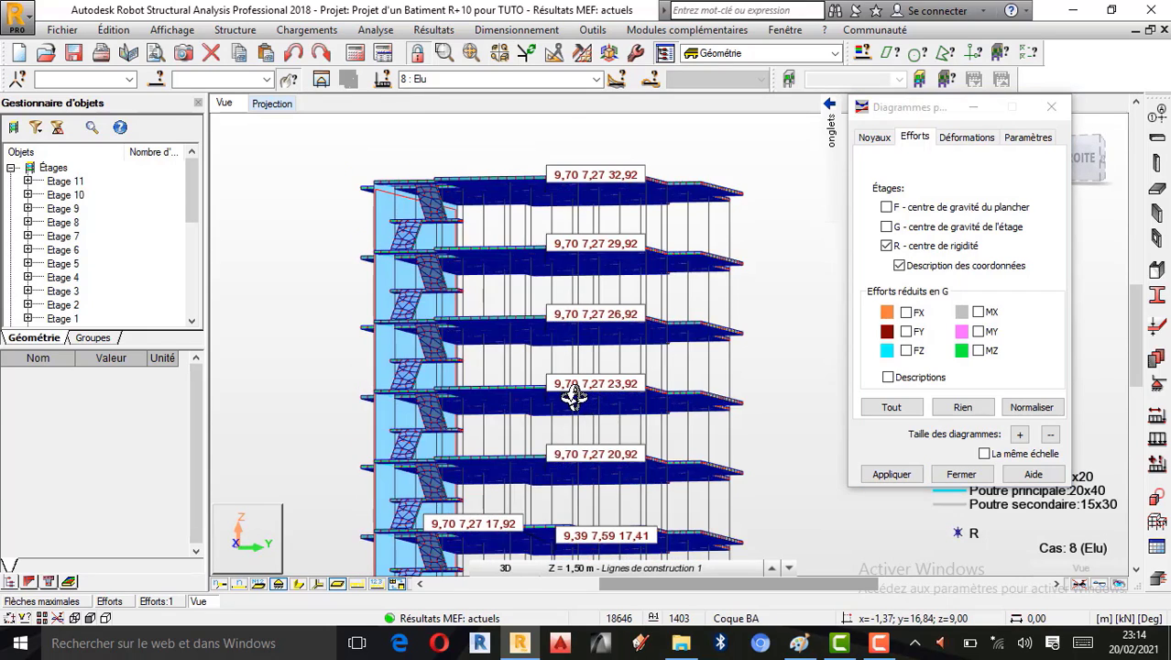
{"action": "scroll", "coordinate": [573, 398], "scroll_direction": "up", "scroll_amount": 1}
{"action": "middle_click_drag", "start_coordinate": [562, 411], "coordinate": [604, 374], "text": "shift"}
{"action": "scroll", "coordinate": [579, 364], "scroll_direction": "down", "scroll_amount": 3}
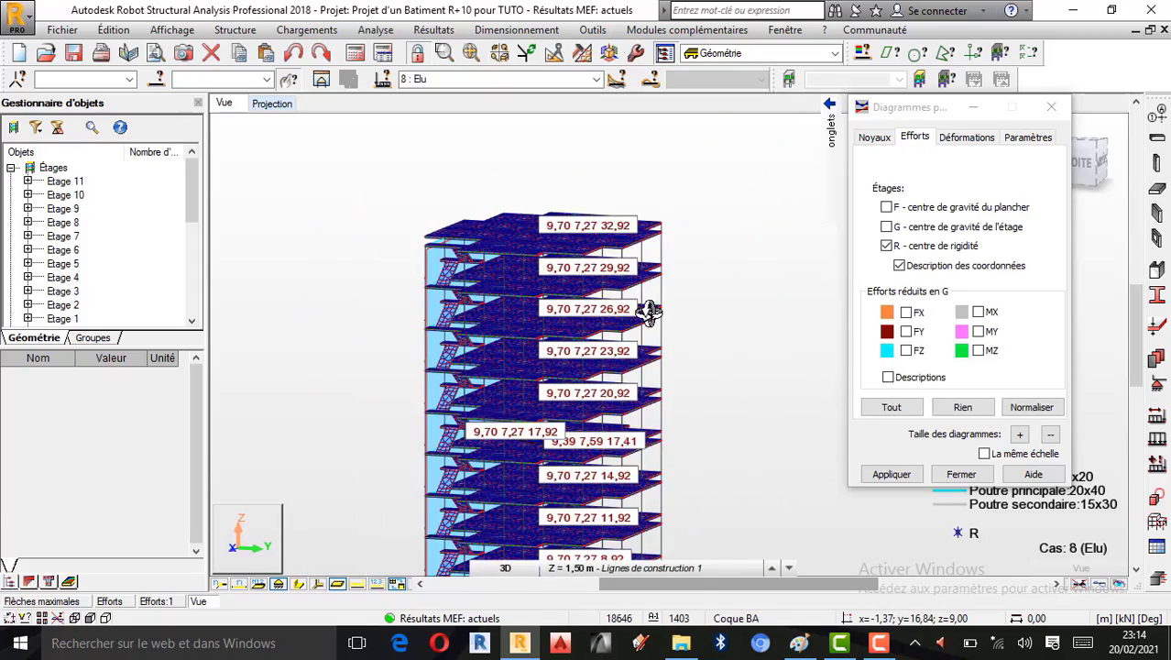
{"action": "scroll", "coordinate": [650, 313], "scroll_direction": "down", "scroll_amount": 2}
{"action": "scroll", "coordinate": [607, 401], "scroll_direction": "up", "scroll_amount": 3}
{"action": "scroll", "coordinate": [612, 356], "scroll_direction": "down", "scroll_amount": 2}
{"action": "scroll", "coordinate": [621, 410], "scroll_direction": "up", "scroll_amount": 2}
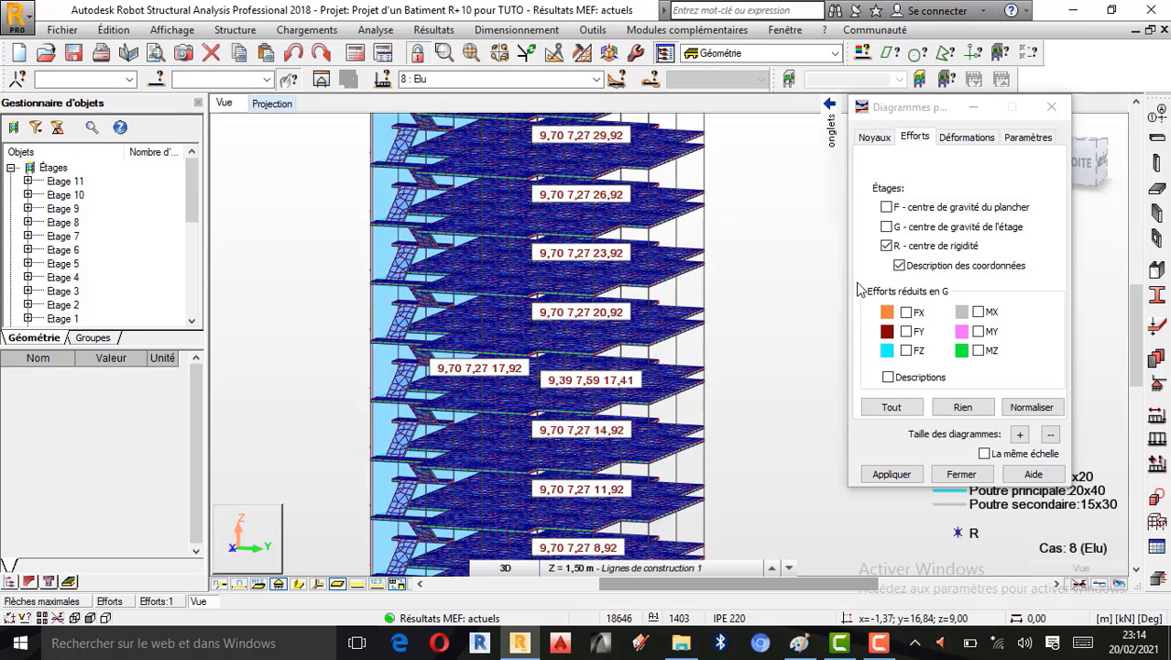
Step: Replace the rigidity-centre display with the reduced forces FX, FY and FZ in G, and inspect their diagrams on the storeys
{"action": "left_click", "coordinate": [961, 412]}
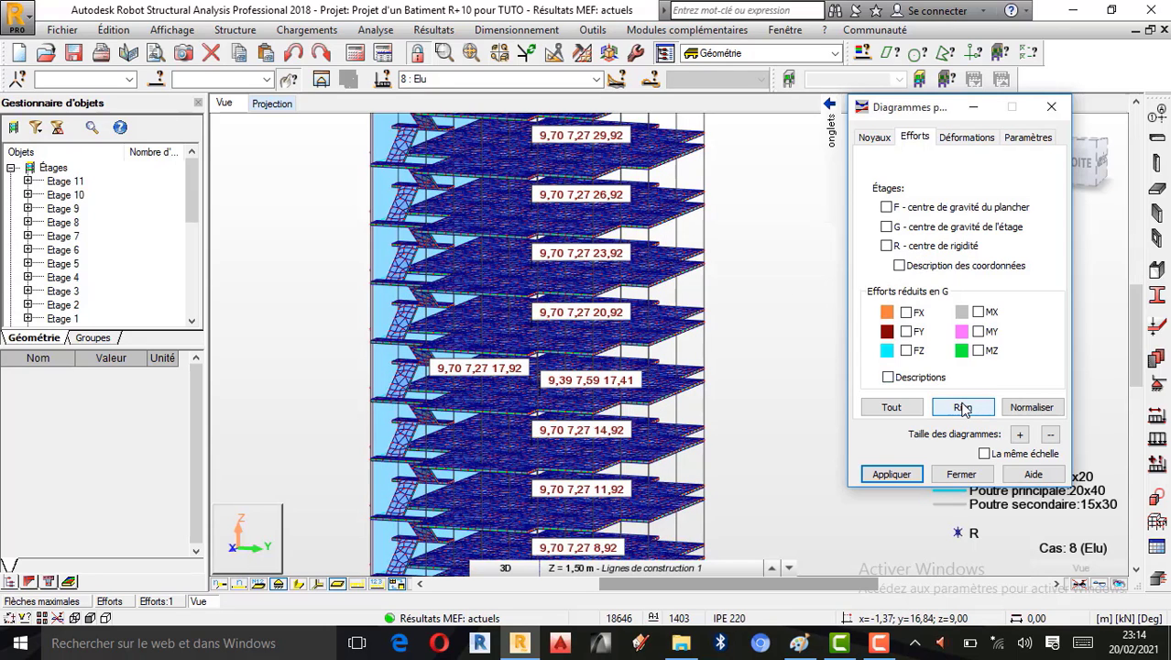
{"action": "left_click", "coordinate": [905, 311]}
{"action": "left_click", "coordinate": [905, 331]}
{"action": "left_click", "coordinate": [907, 351]}
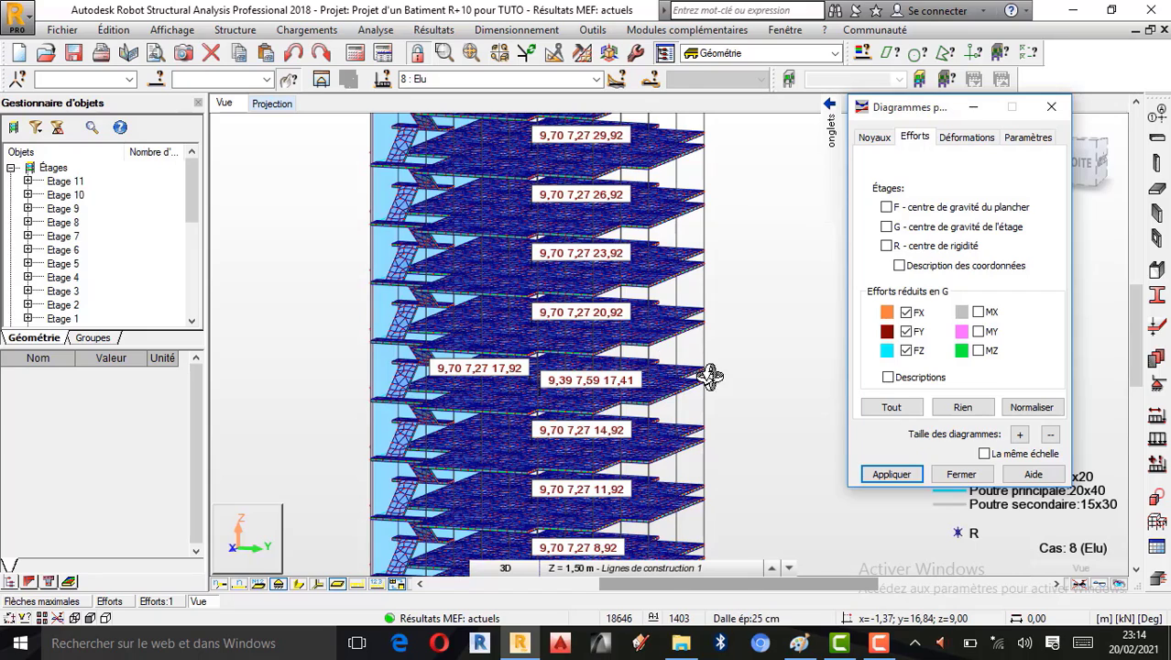
{"action": "left_click", "coordinate": [890, 474]}
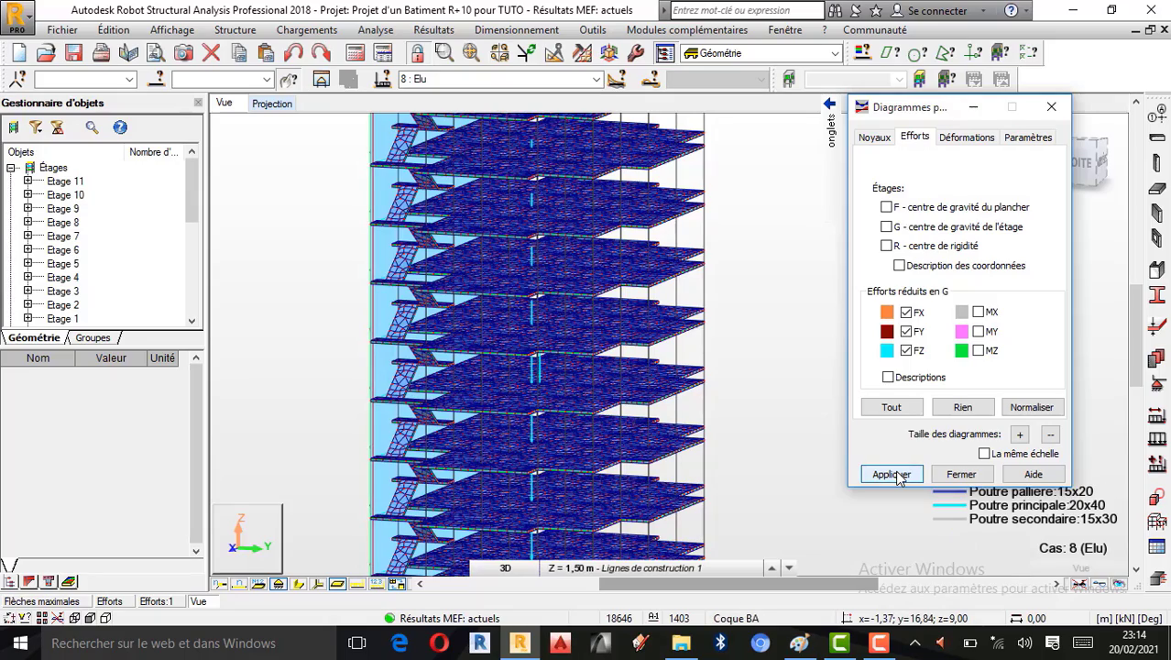
{"action": "left_click_drag", "start_coordinate": [597, 387], "coordinate": [597, 370]}
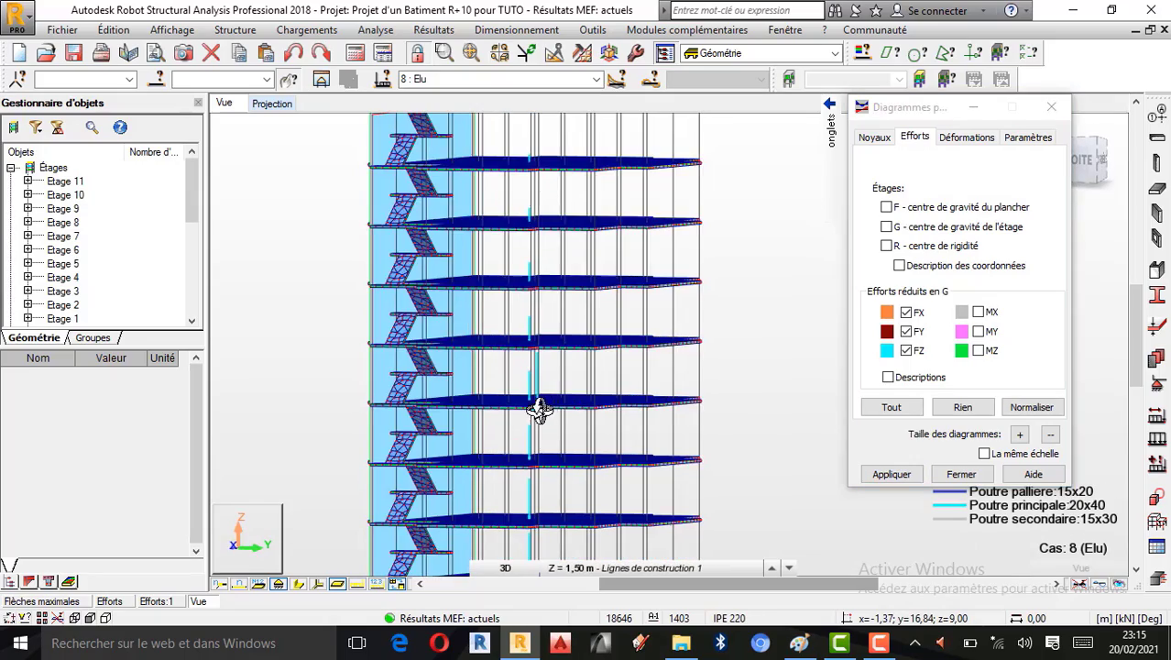
{"action": "left_click_drag", "start_coordinate": [539, 410], "coordinate": [551, 368]}
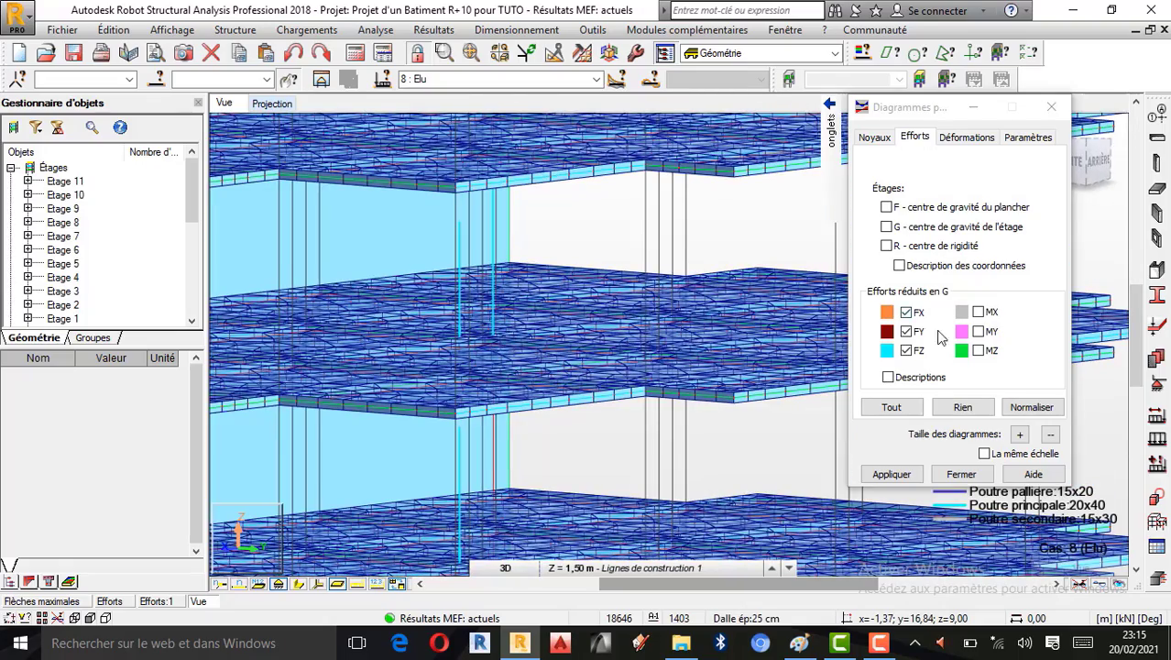
Step: Hide the FX and FY reduced forces so that only the FZ diagrams are drawn on the storeys
{"action": "left_click", "coordinate": [907, 312]}
{"action": "left_click", "coordinate": [906, 331]}
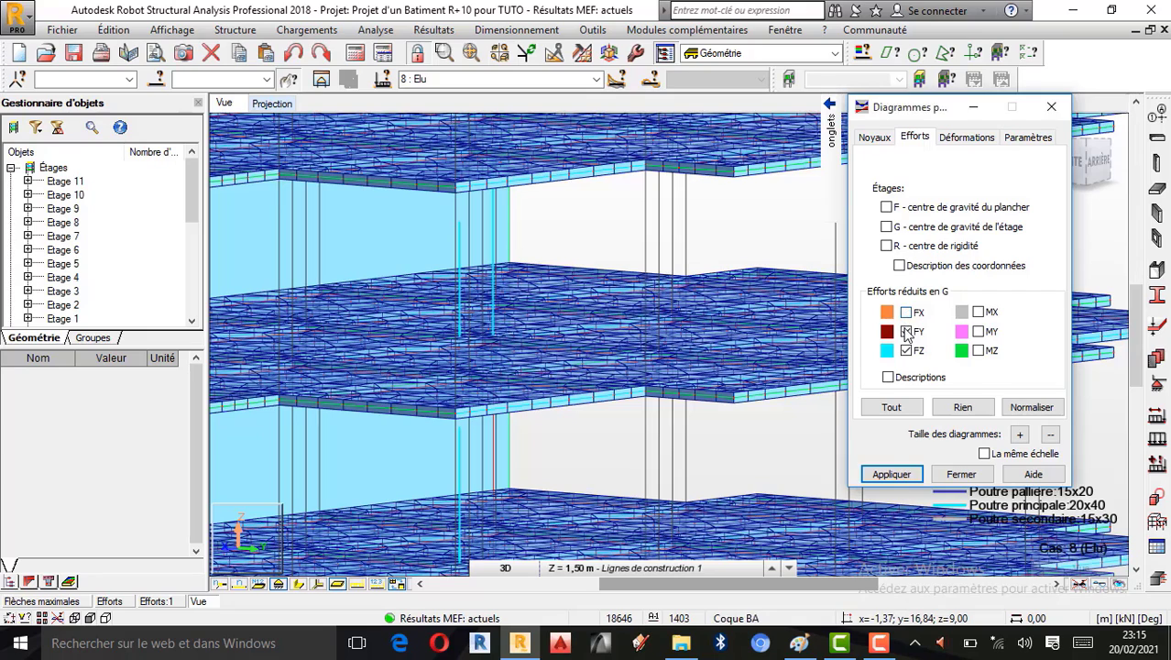
{"action": "left_click", "coordinate": [891, 475]}
{"action": "left_click_drag", "start_coordinate": [628, 386], "coordinate": [630, 387]}
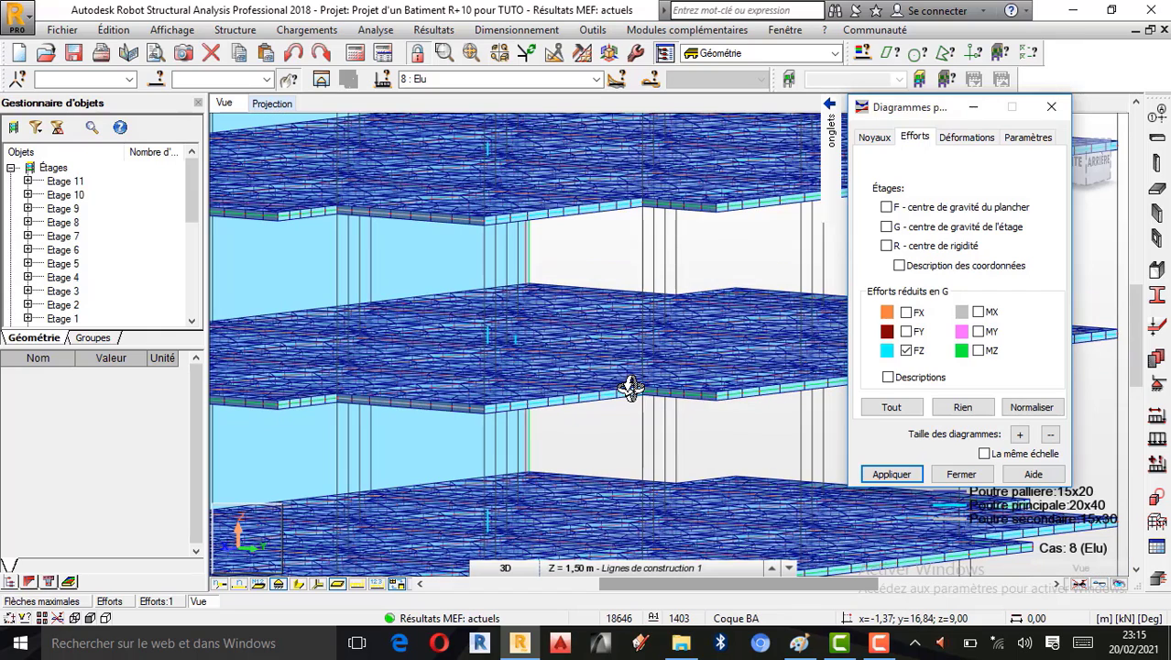
Step: Display only the reduced moments MX, MY and MZ with their descriptions, and examine their labels and arcs on the storeys
{"action": "left_click", "coordinate": [979, 332]}
{"action": "left_click", "coordinate": [898, 479]}
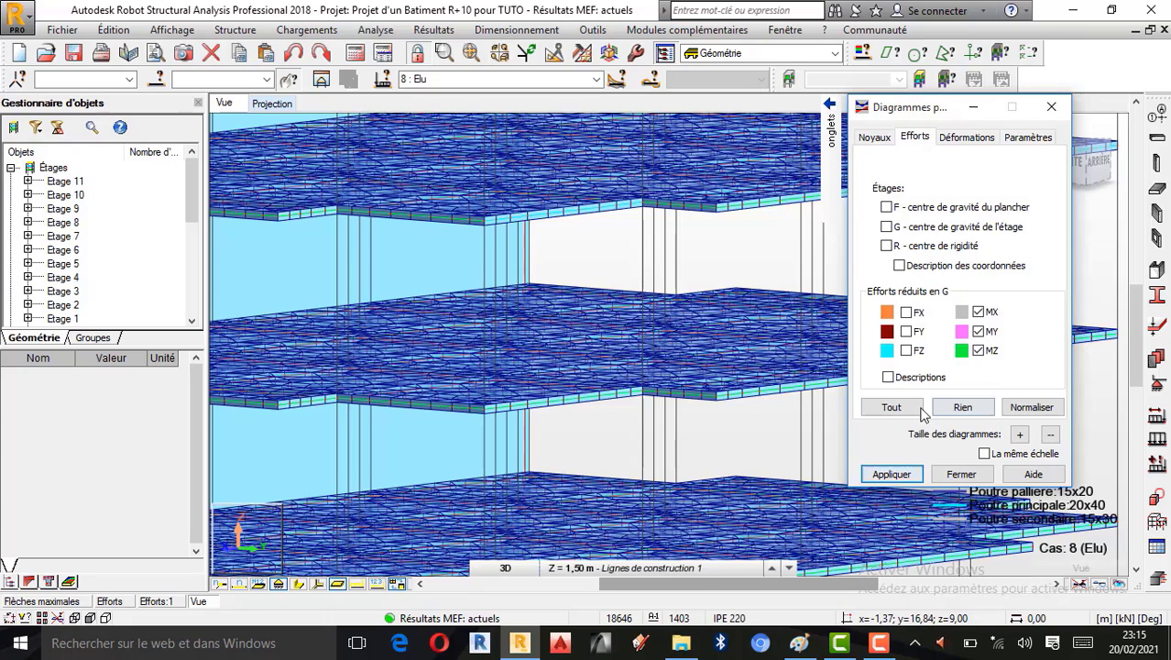
{"action": "scroll", "coordinate": [550, 294], "scroll_direction": "down", "scroll_amount": 1}
{"action": "scroll", "coordinate": [547, 294], "scroll_direction": "down", "scroll_amount": 5}
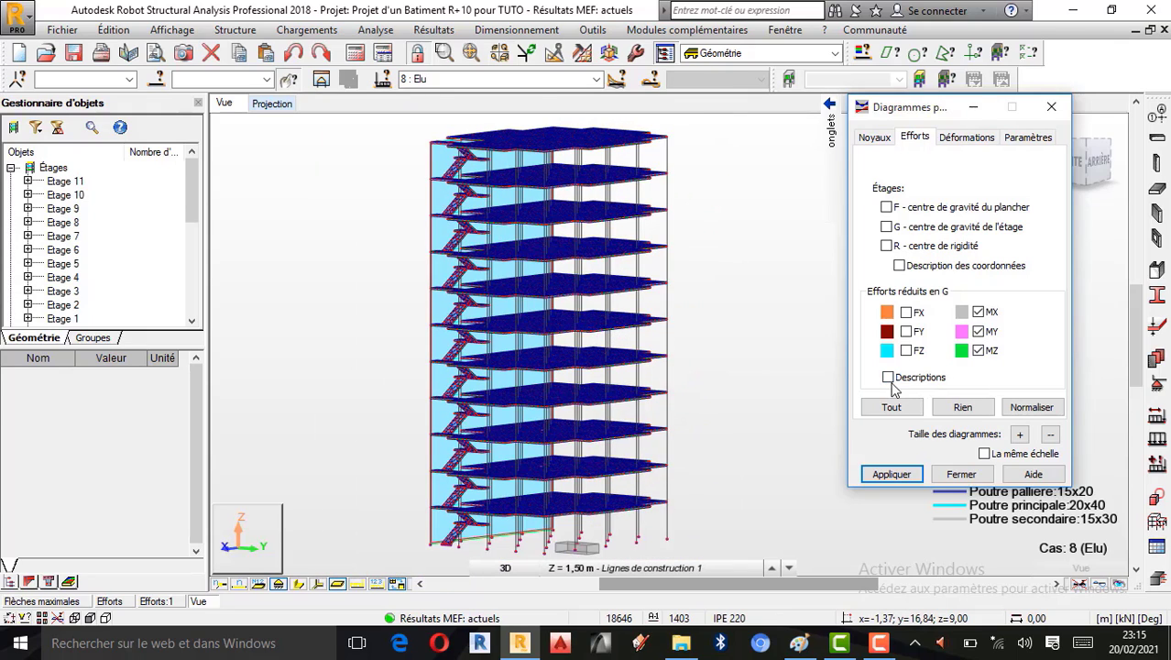
{"action": "left_click", "coordinate": [880, 477]}
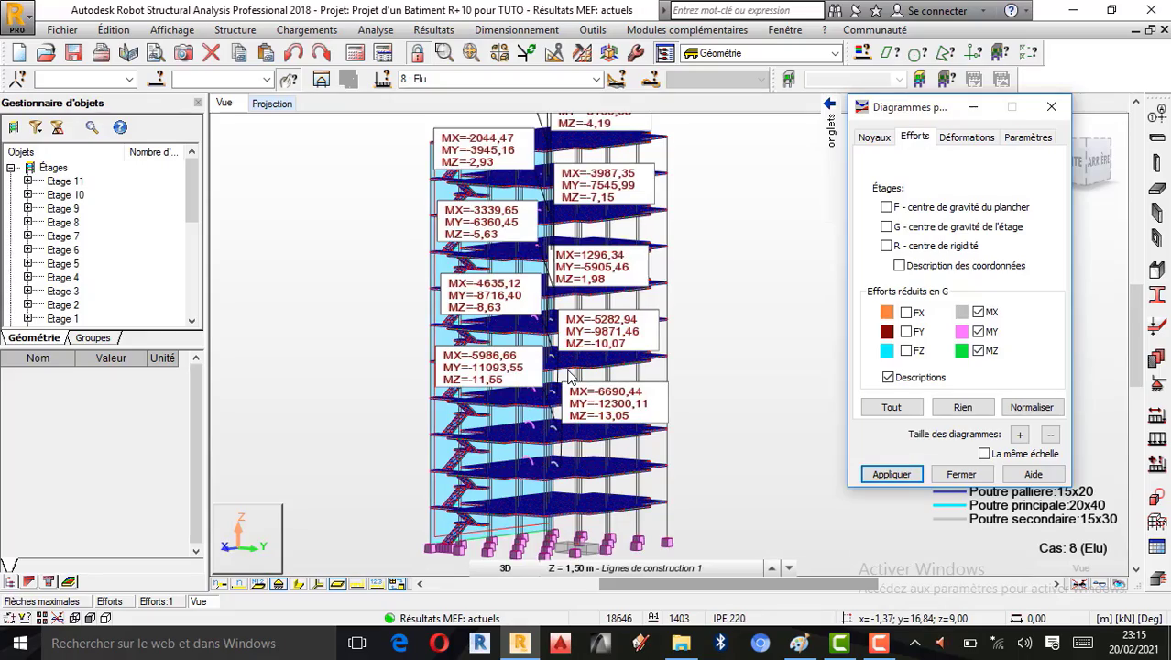
{"action": "middle_click_drag", "start_coordinate": [549, 376], "coordinate": [610, 434], "text": "shift"}
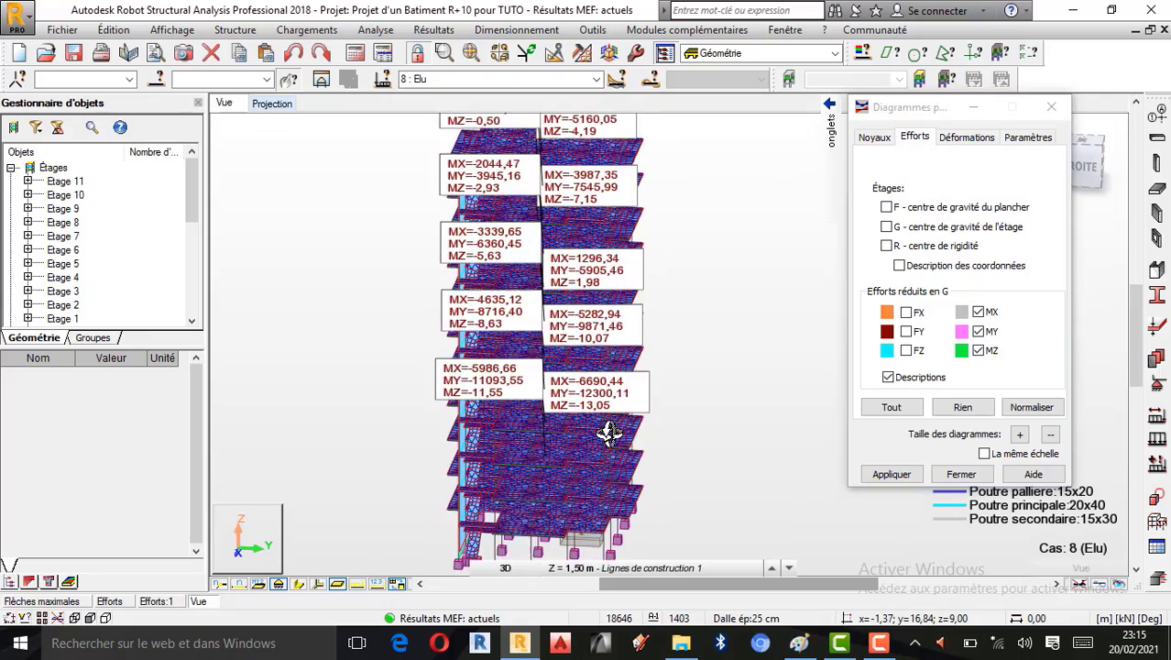
{"action": "scroll", "coordinate": [609, 434], "scroll_direction": "up", "scroll_amount": 4}
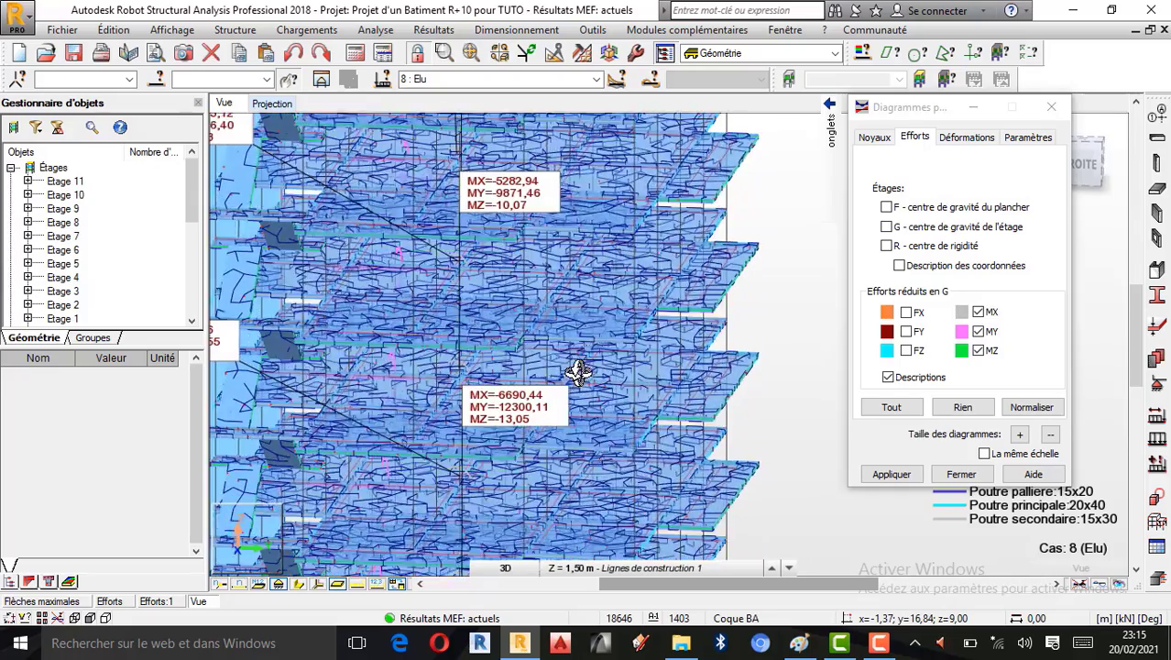
{"action": "middle_click_drag", "start_coordinate": [562, 366], "coordinate": [636, 382], "text": "shift"}
{"action": "scroll", "coordinate": [518, 380], "scroll_direction": "up", "scroll_amount": 2}
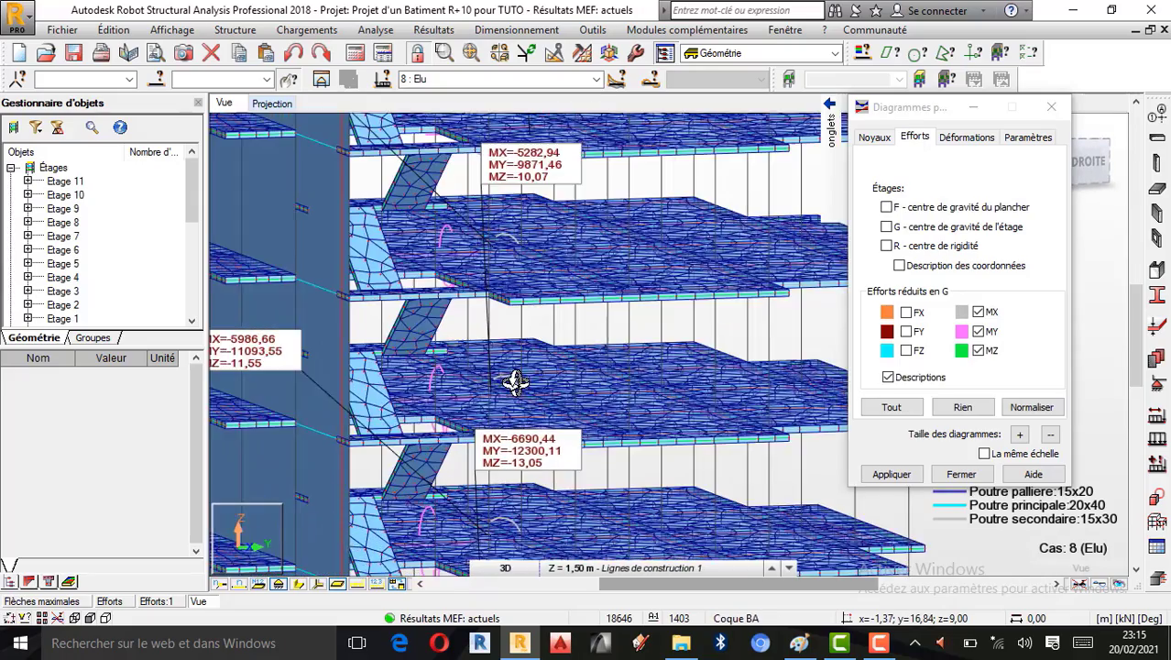
{"action": "scroll", "coordinate": [515, 382], "scroll_direction": "up", "scroll_amount": 3}
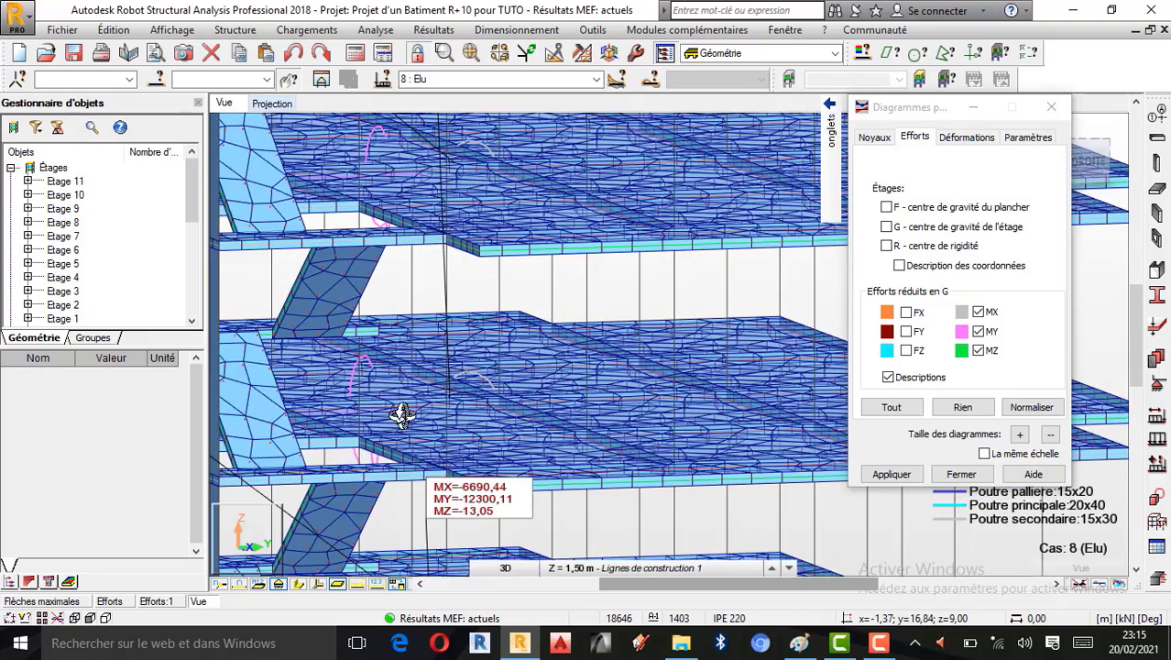
{"action": "middle_click_drag", "start_coordinate": [410, 439], "coordinate": [617, 399], "text": "shift"}
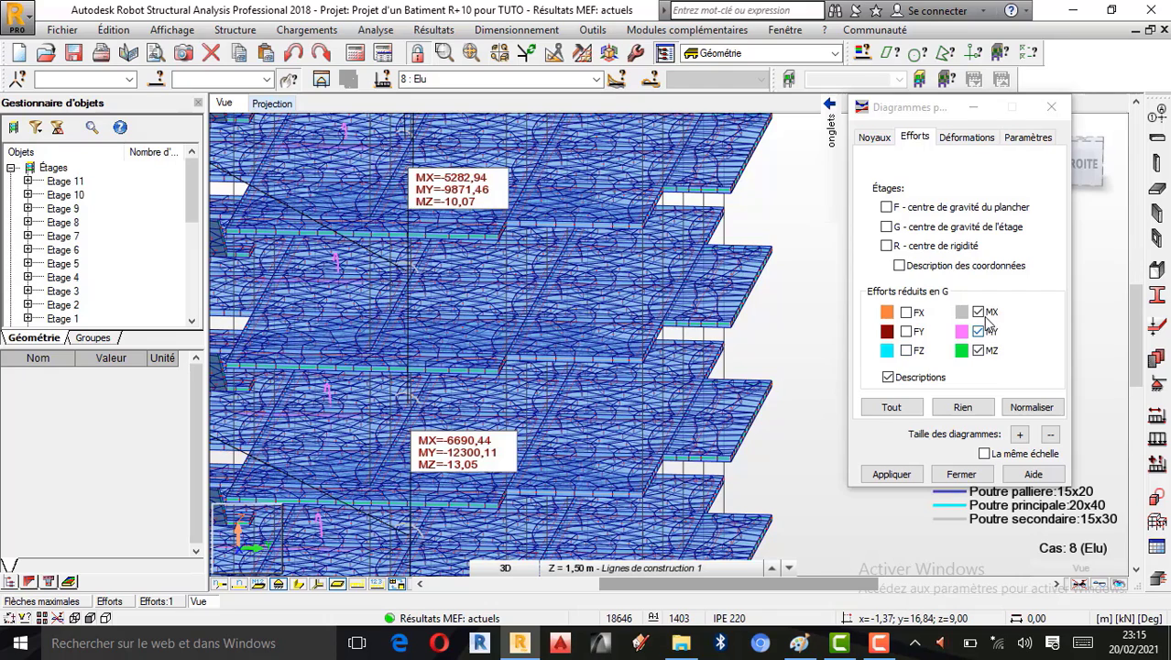
Step: Replace the reduced moments with the reduced forces FX, FY and FZ with descriptions, and examine the labels across the storeys
{"action": "left_click", "coordinate": [963, 408]}
{"action": "left_click", "coordinate": [907, 312]}
{"action": "left_click", "coordinate": [907, 332]}
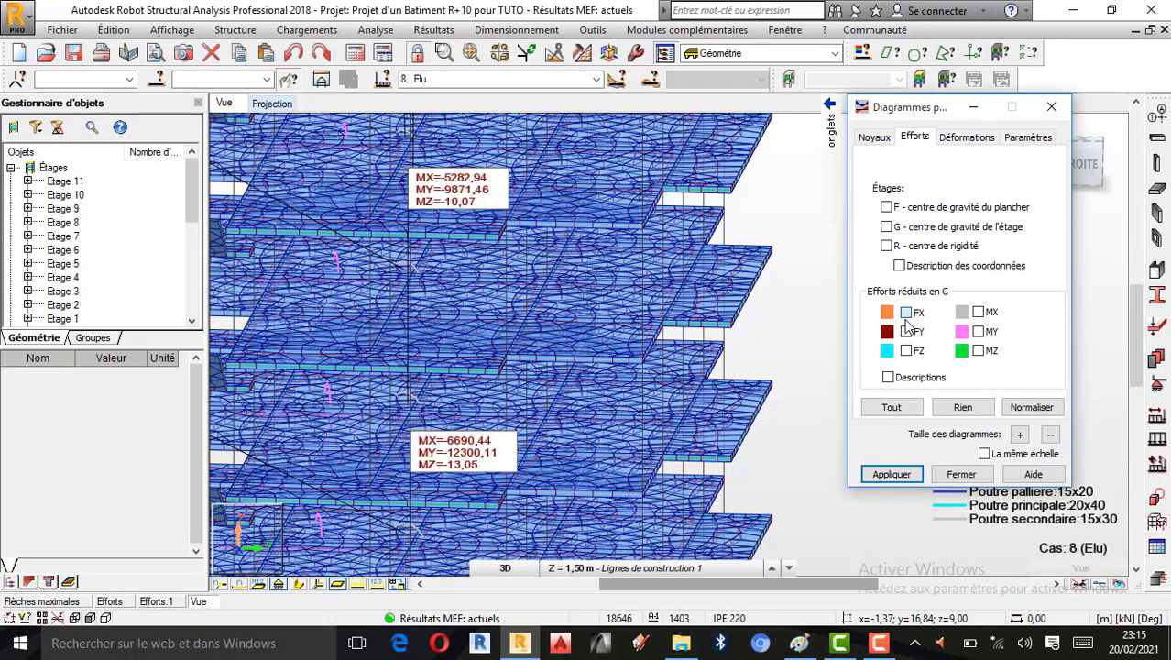
{"action": "left_click", "coordinate": [907, 350]}
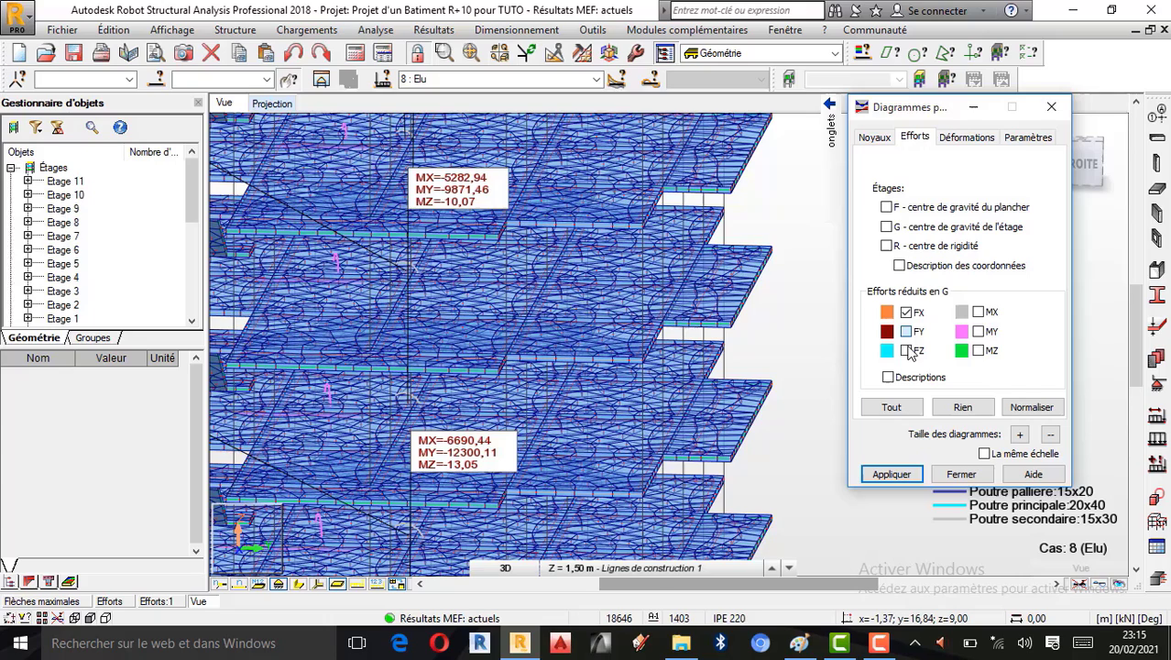
{"action": "left_click", "coordinate": [885, 477]}
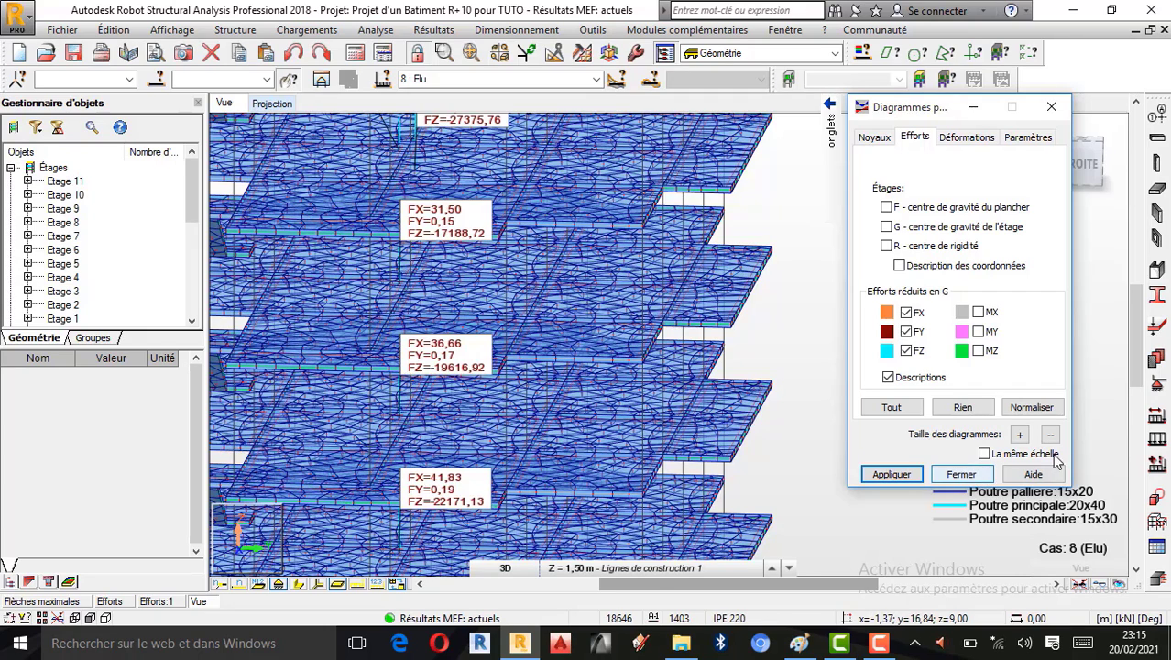
{"action": "scroll", "coordinate": [797, 385], "scroll_direction": "down", "scroll_amount": 3}
{"action": "left_click", "coordinate": [723, 388]}
{"action": "middle_click_drag", "start_coordinate": [723, 389], "coordinate": [649, 335], "text": "shift"}
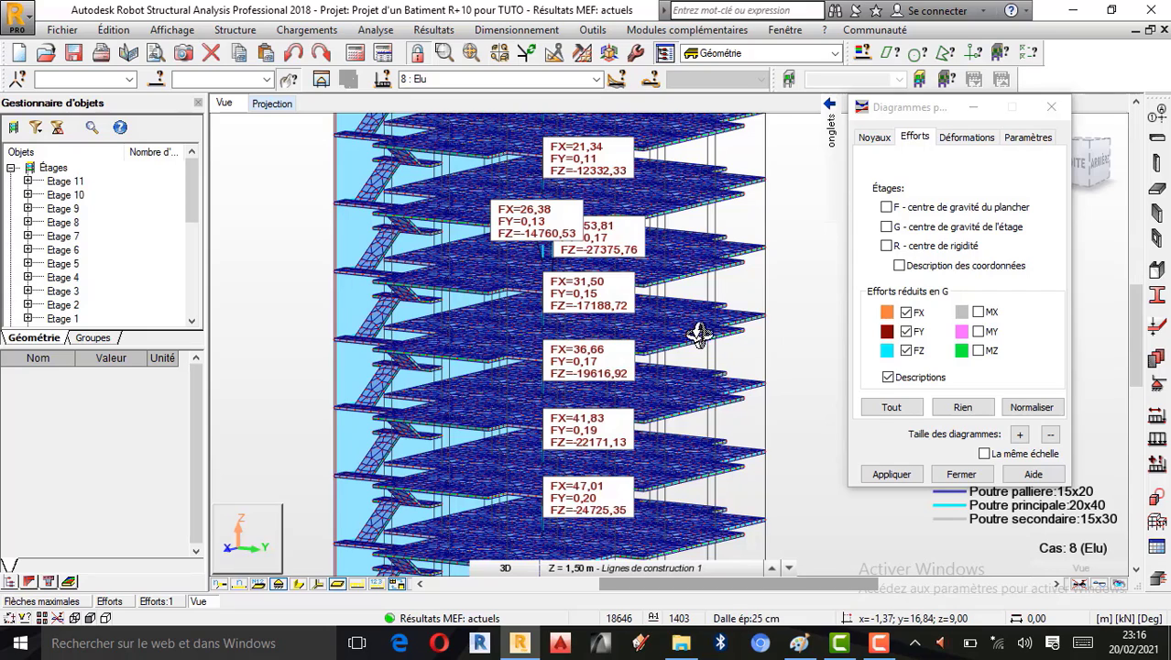
{"action": "left_click", "coordinate": [882, 646]}
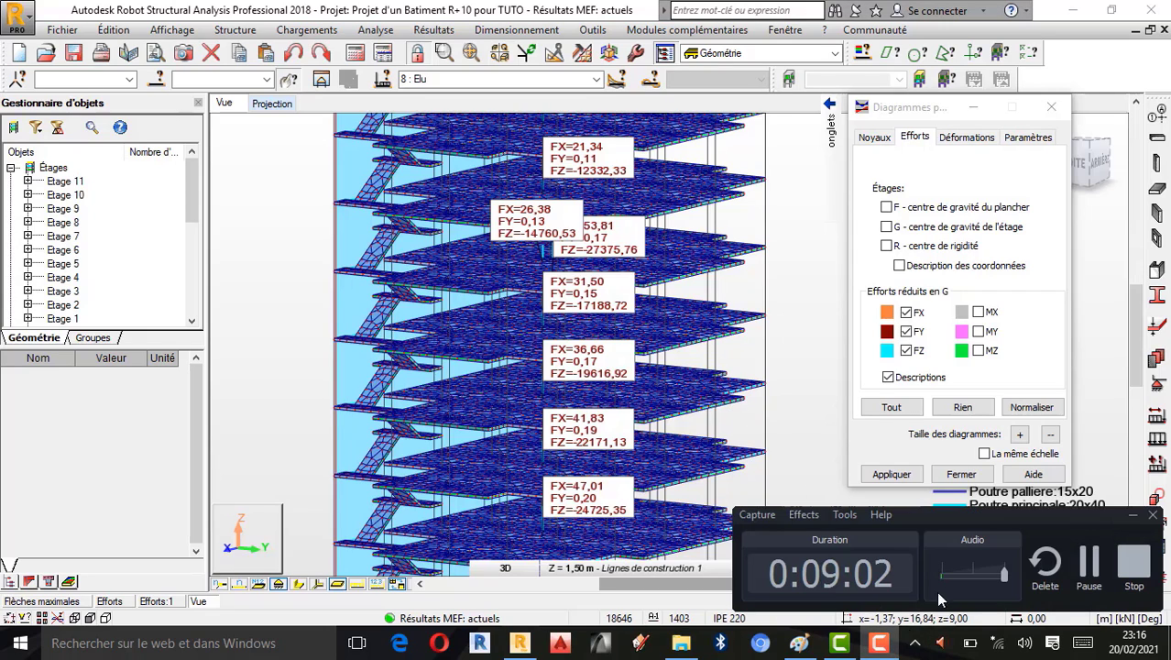
{"action": "left_click", "coordinate": [1134, 515]}
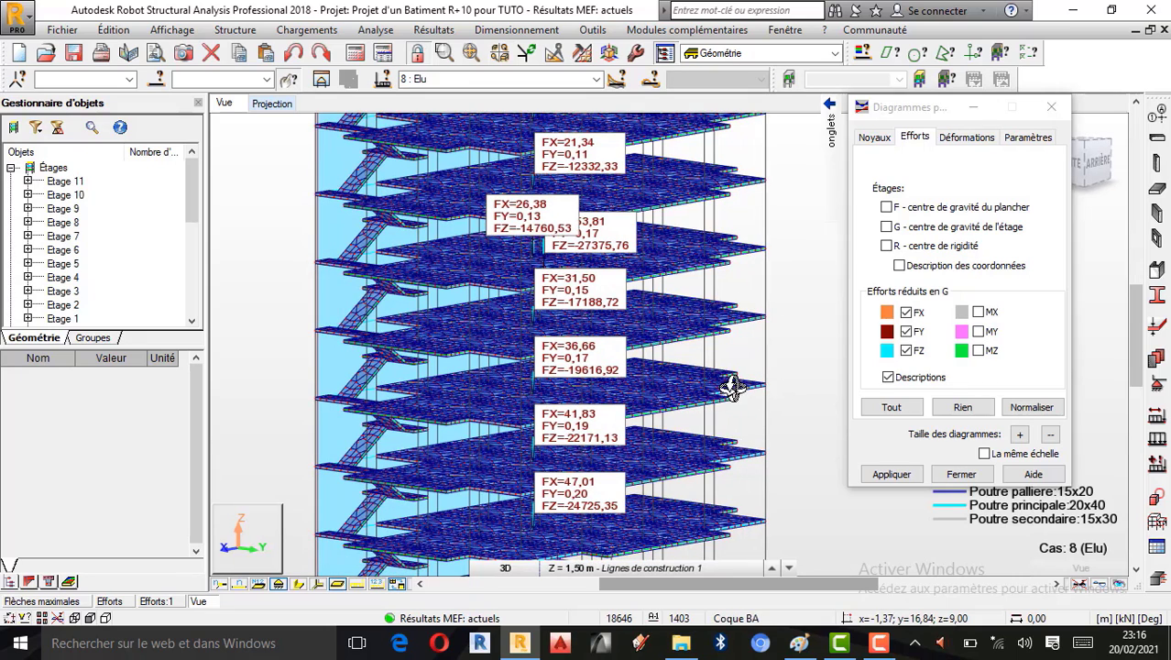
Step: Clear the storeys' reduced-force display and show the Moment MY diagram for the cores on the building
{"action": "left_click", "coordinate": [962, 407]}
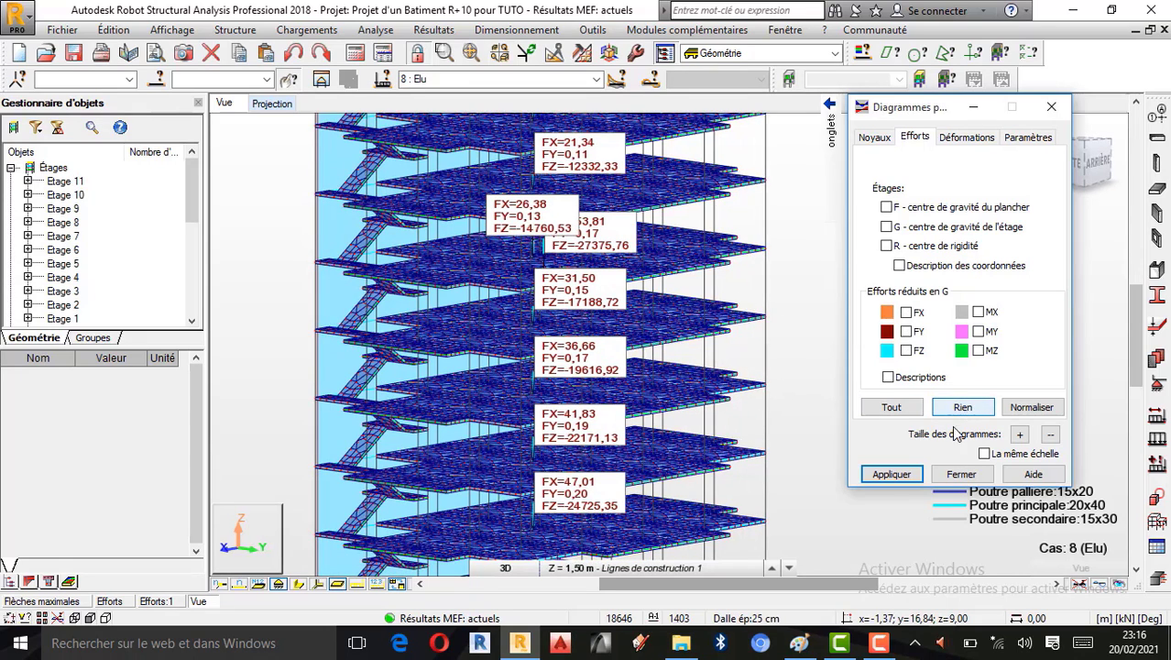
{"action": "left_click", "coordinate": [893, 477]}
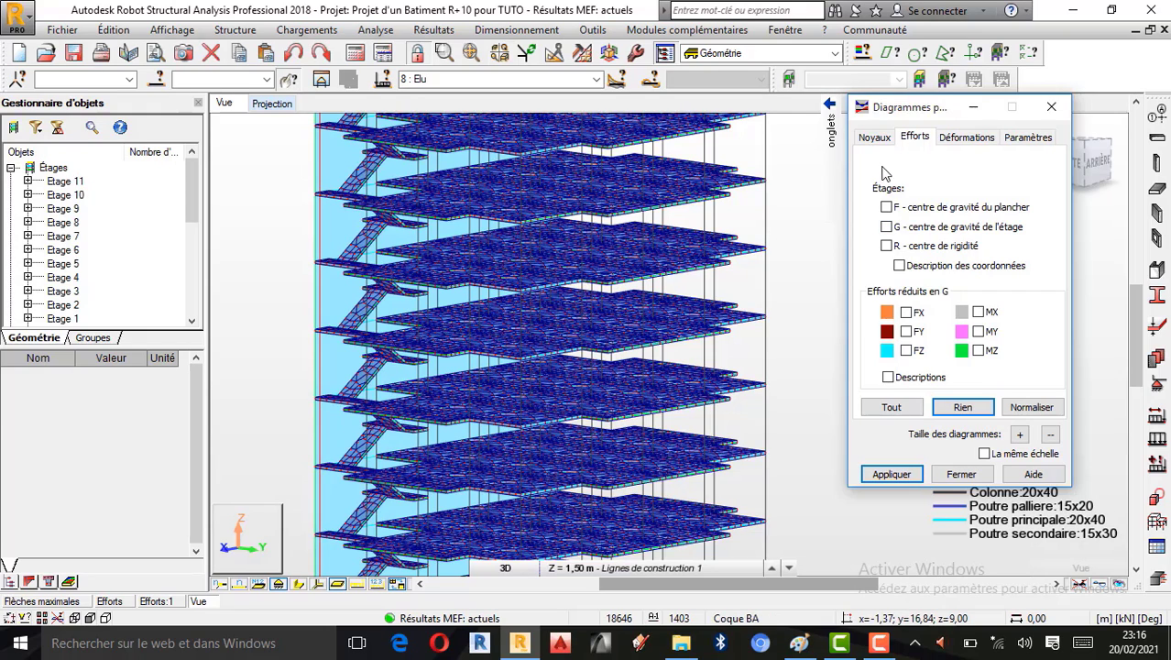
{"action": "left_click", "coordinate": [875, 137]}
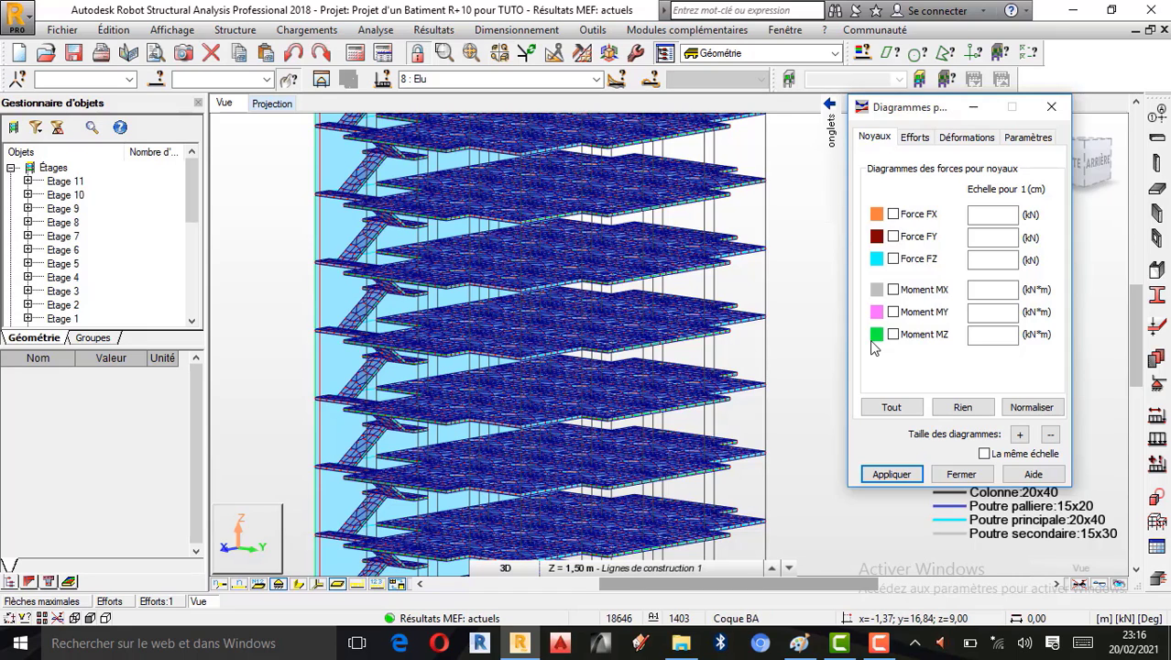
{"action": "scroll", "coordinate": [670, 388], "scroll_direction": "down", "scroll_amount": 2}
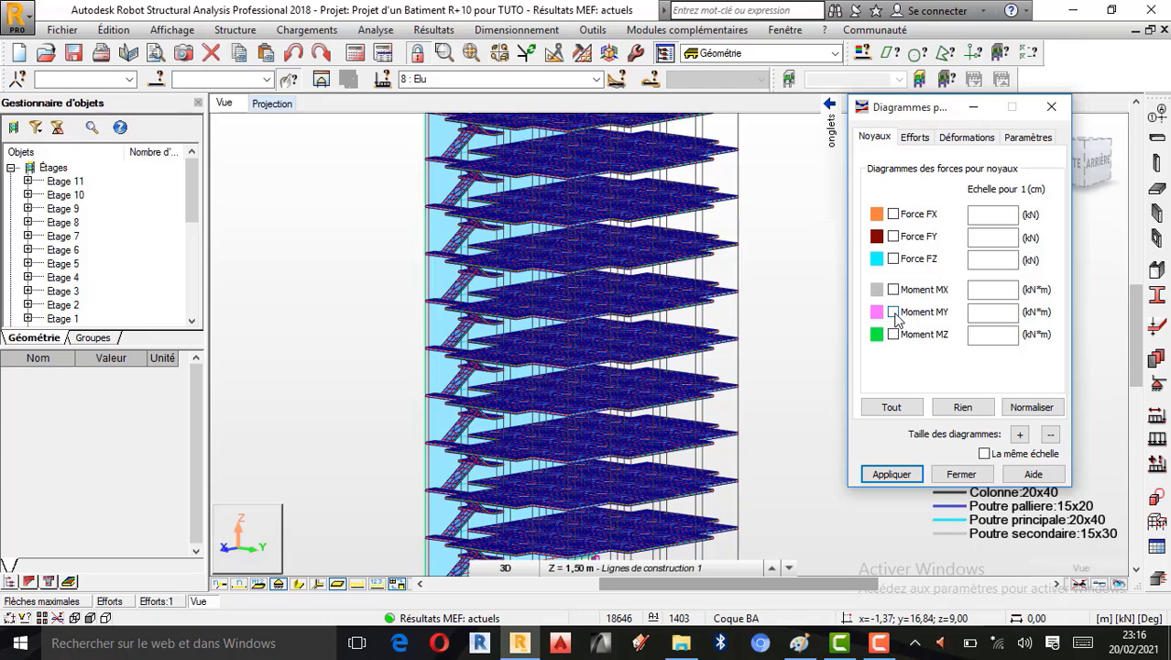
{"action": "left_click", "coordinate": [891, 474]}
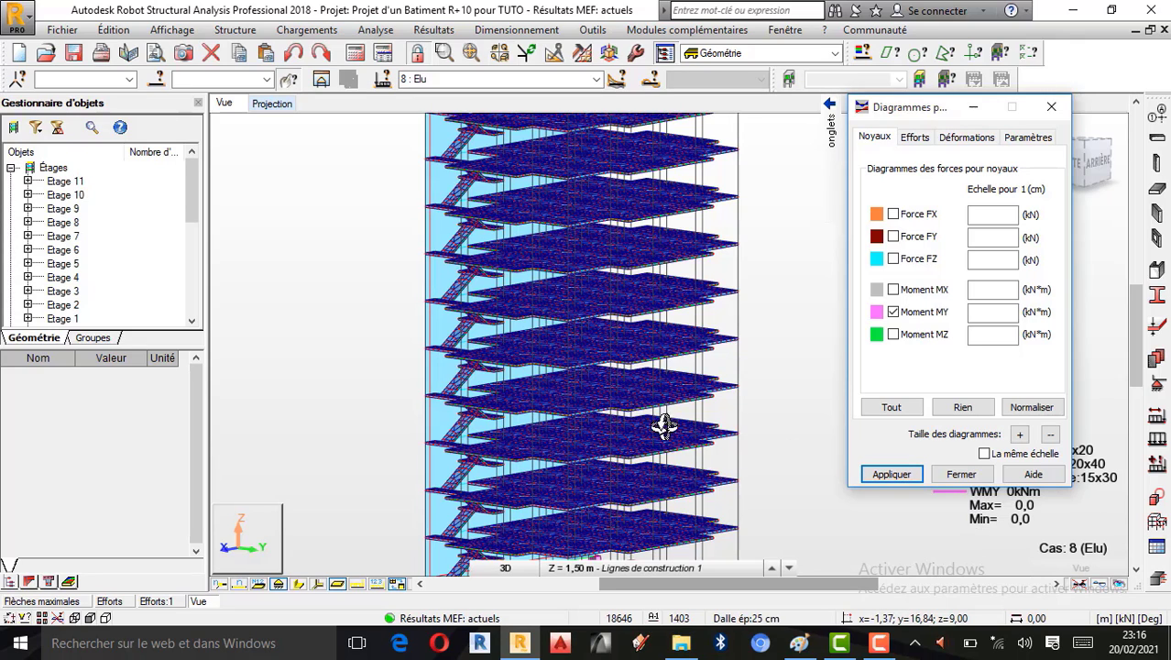
{"action": "scroll", "coordinate": [659, 424], "scroll_direction": "up", "scroll_amount": 1}
{"action": "scroll", "coordinate": [657, 423], "scroll_direction": "down", "scroll_amount": 2}
{"action": "middle_click_drag", "start_coordinate": [628, 420], "coordinate": [751, 349], "text": "shift"}
Step: Add the Moment MX and Moment MZ diagrams for the cores and inspect the building
{"action": "left_click", "coordinate": [893, 290]}
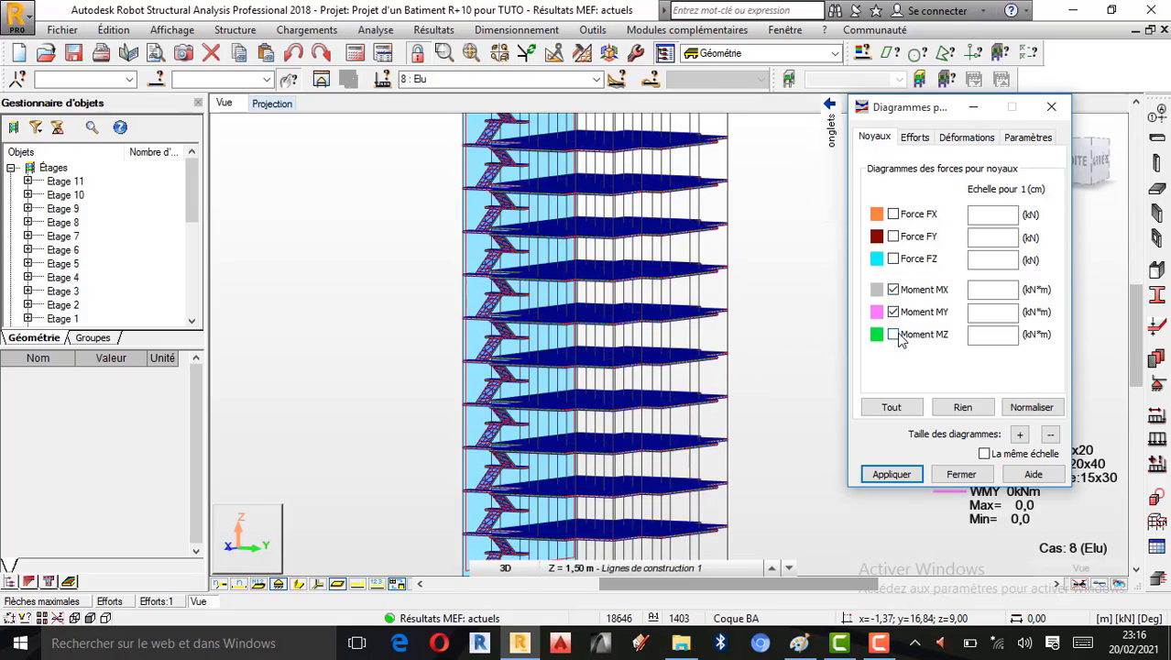
{"action": "left_click", "coordinate": [895, 335]}
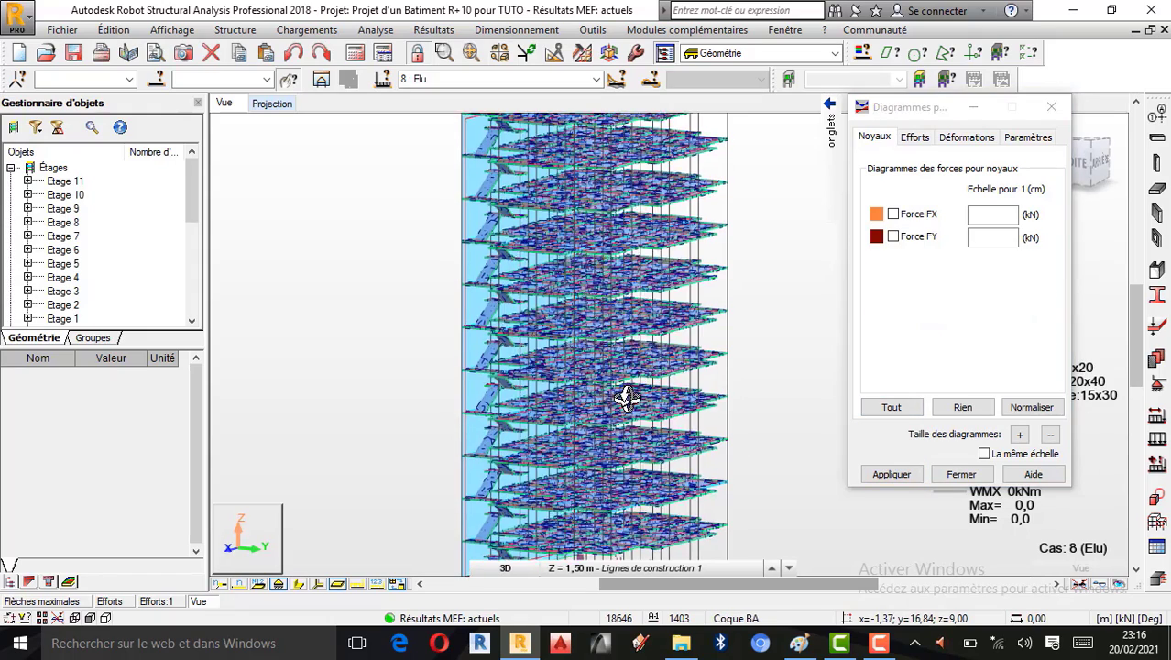
{"action": "middle_click_drag", "start_coordinate": [628, 391], "coordinate": [635, 346], "text": "shift"}
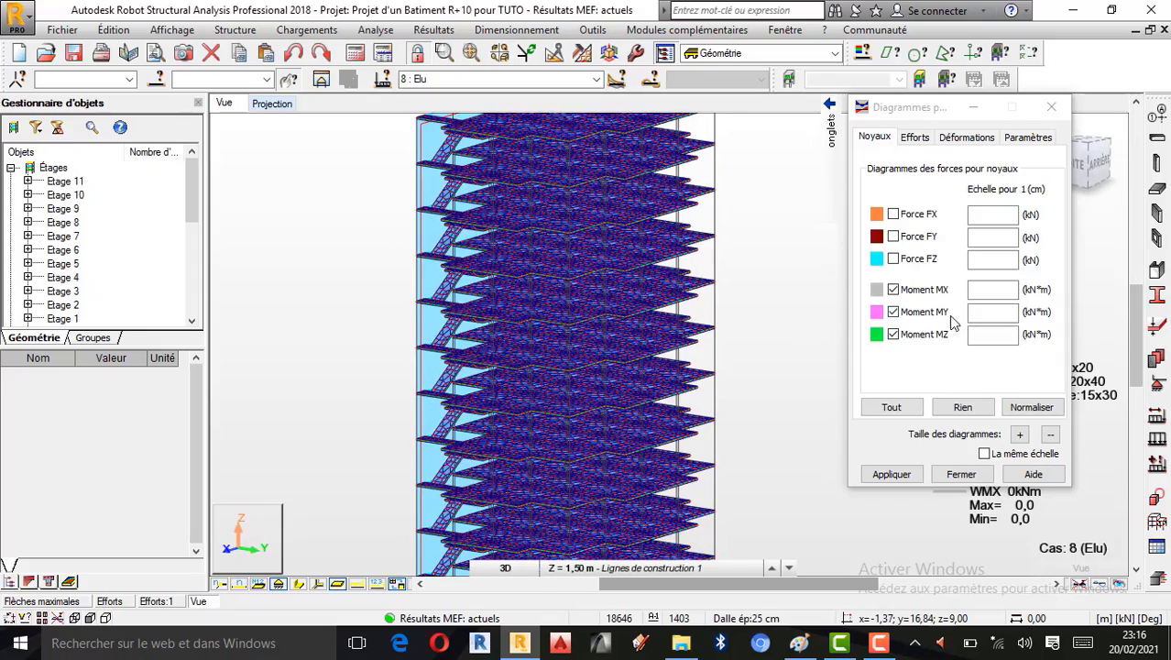
Step: Show the Force FX, FY and FZ diagrams for the cores as well, and clear all core diagrams after viewing them
{"action": "left_click", "coordinate": [895, 237]}
{"action": "left_click", "coordinate": [893, 213]}
{"action": "left_click", "coordinate": [894, 258]}
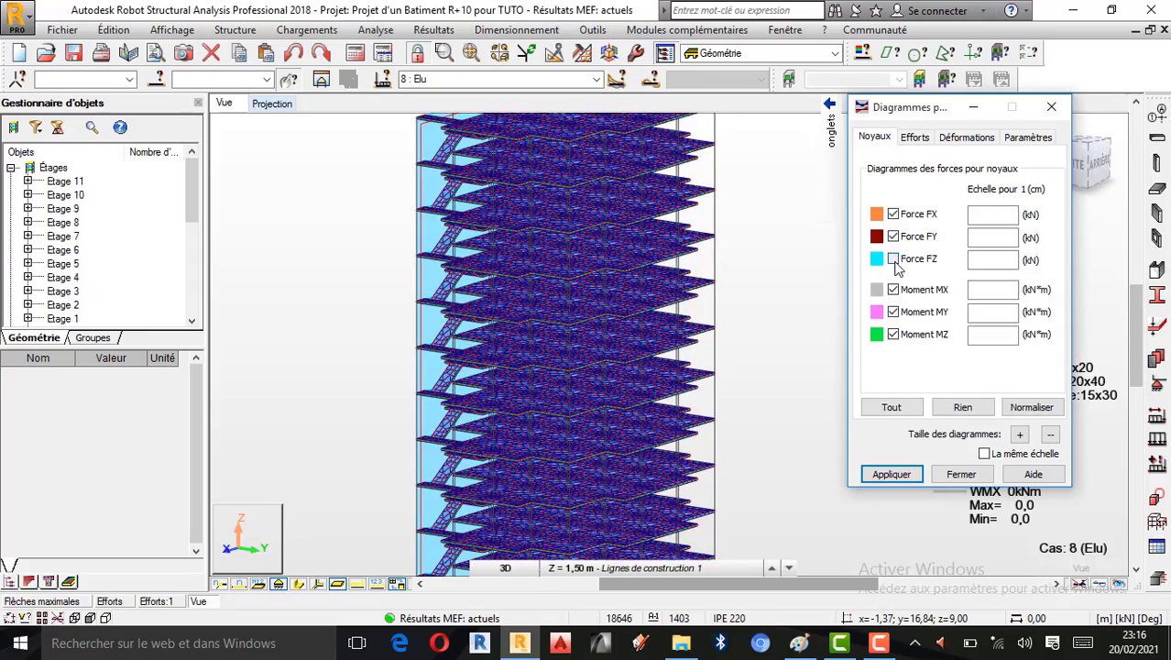
{"action": "left_click", "coordinate": [892, 474]}
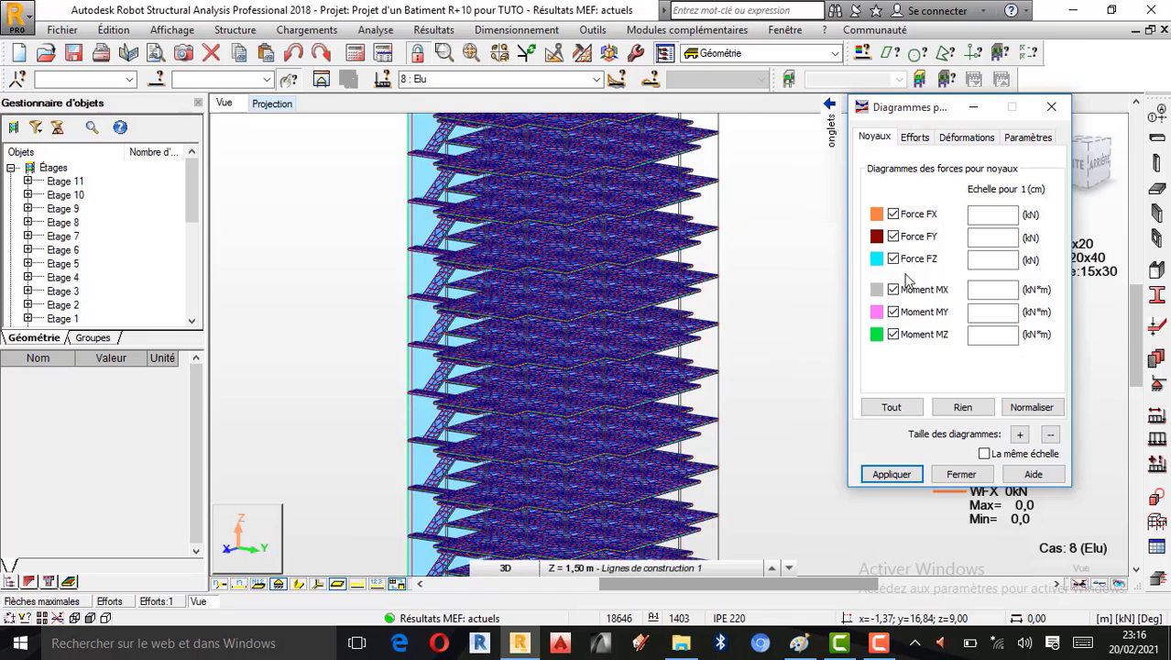
{"action": "left_click", "coordinate": [963, 407]}
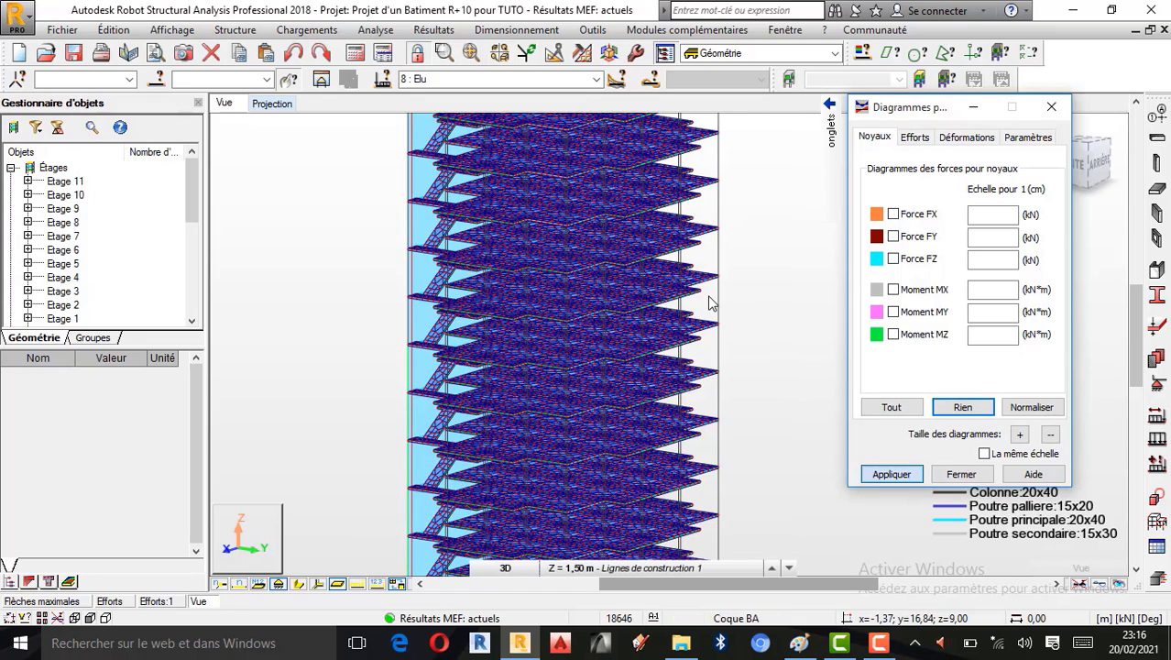
Step: Show the Déformation diagram on the R+10 building for the Elu case and examine the deformed storeys
{"action": "left_click", "coordinate": [913, 139]}
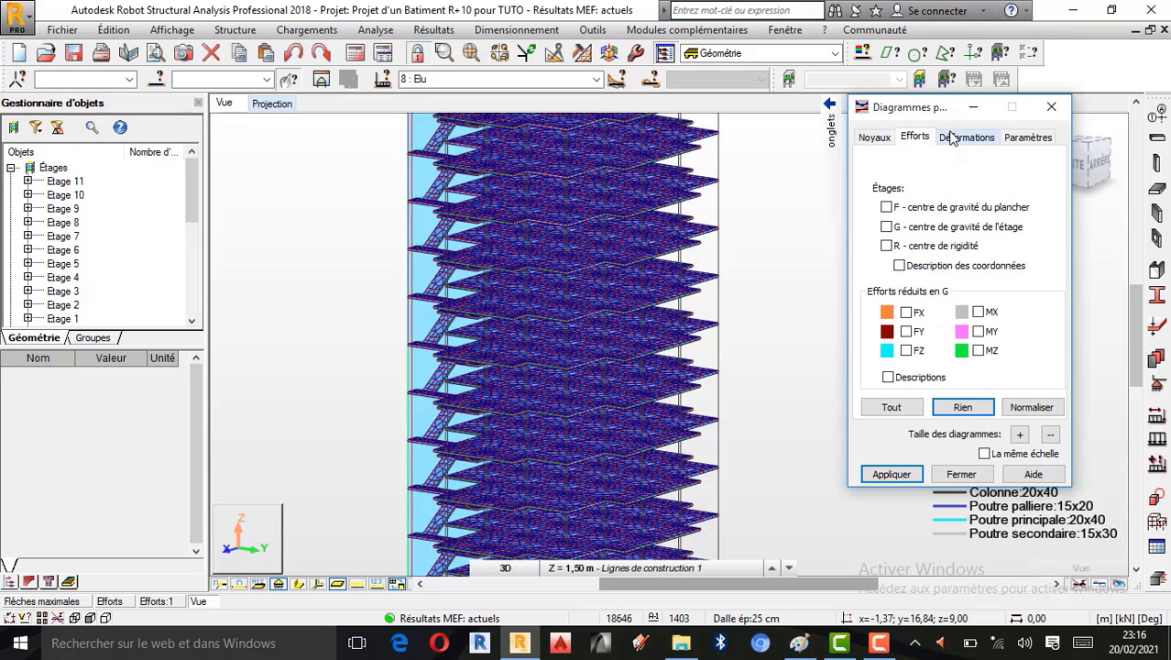
{"action": "left_click", "coordinate": [953, 137]}
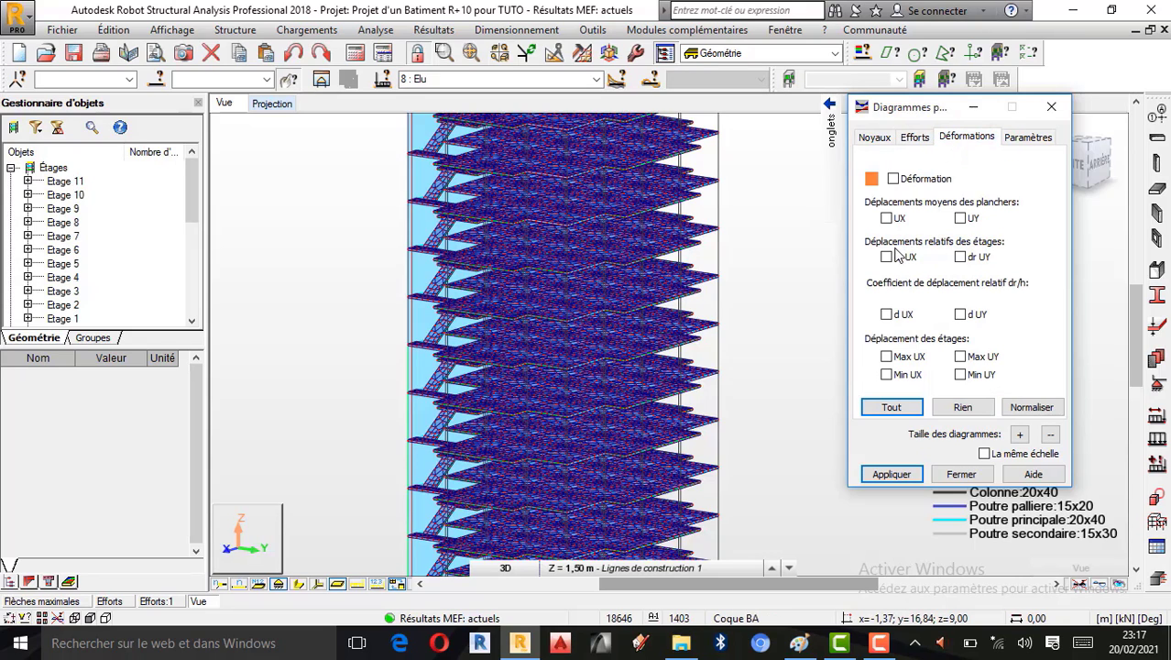
{"action": "scroll", "coordinate": [728, 280], "scroll_direction": "down", "scroll_amount": 1}
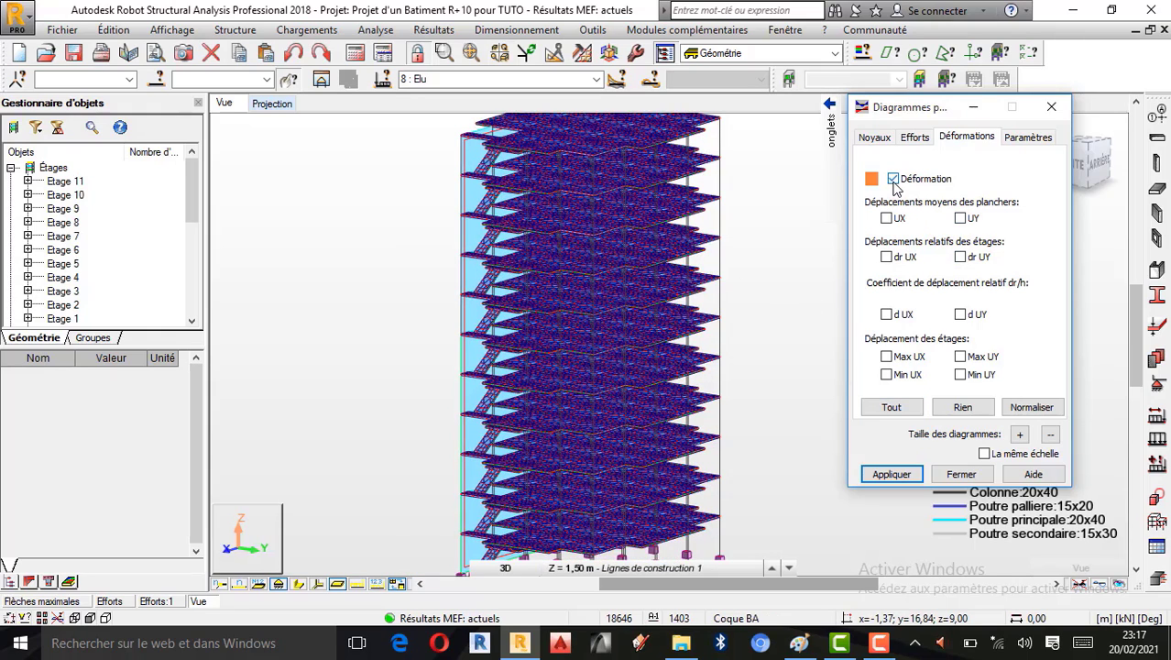
{"action": "left_click", "coordinate": [891, 474]}
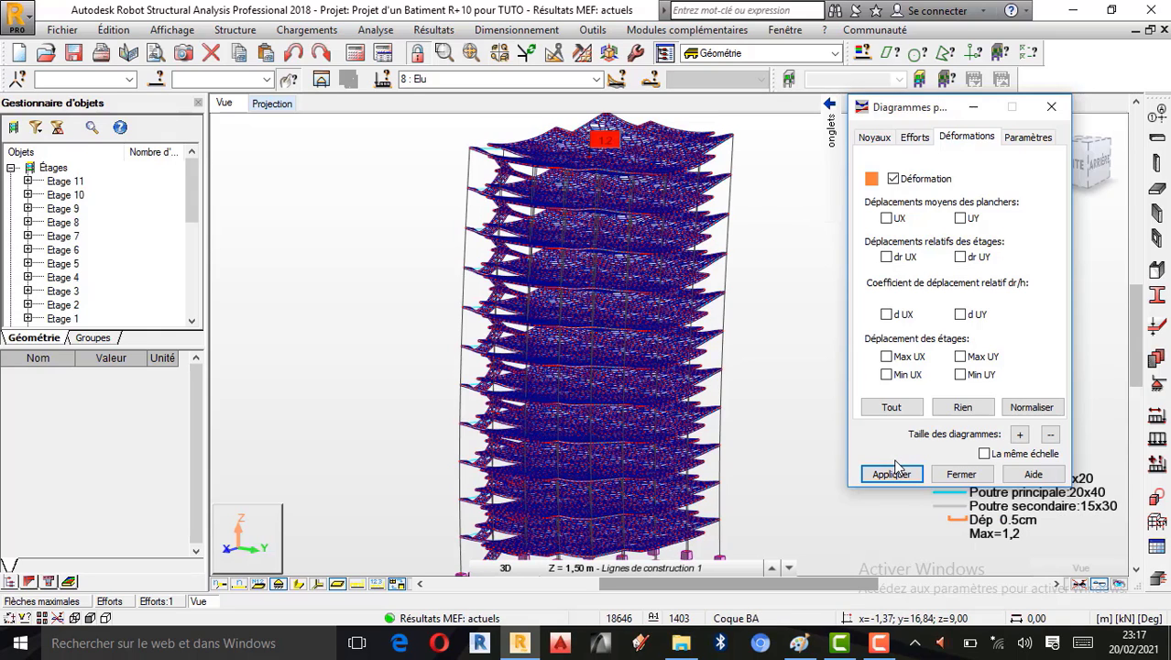
{"action": "middle_click_drag", "start_coordinate": [436, 377], "coordinate": [609, 390], "text": "shift"}
{"action": "middle_click_drag", "start_coordinate": [697, 256], "coordinate": [504, 311], "text": "shift"}
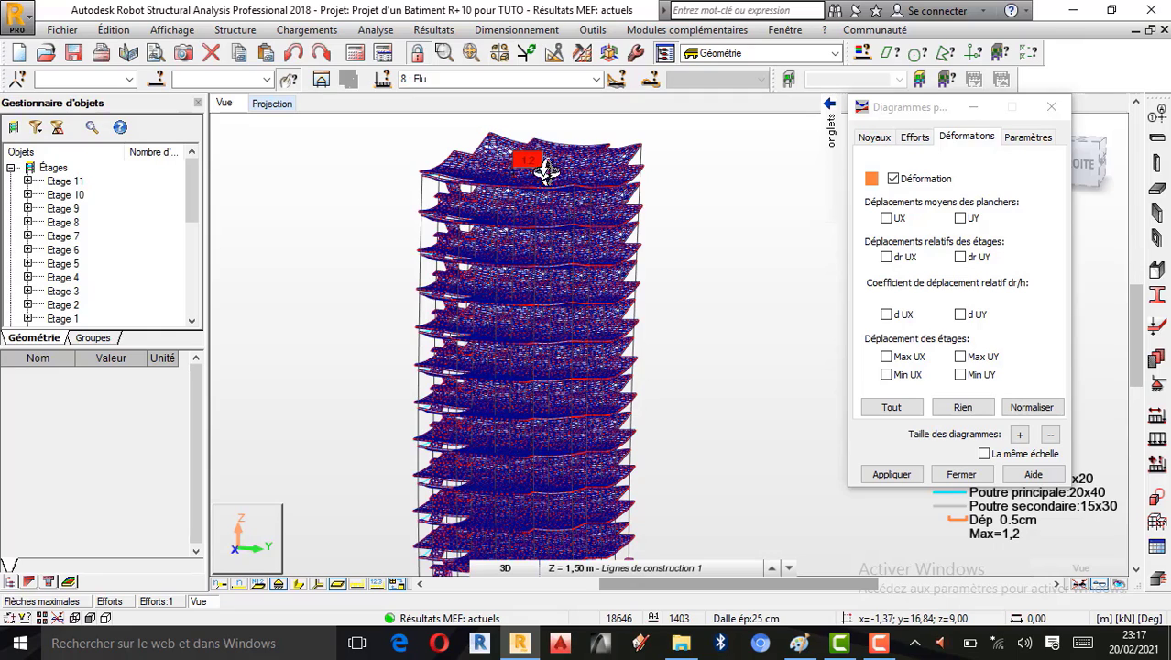
{"action": "scroll", "coordinate": [529, 182], "scroll_direction": "up", "scroll_amount": 1}
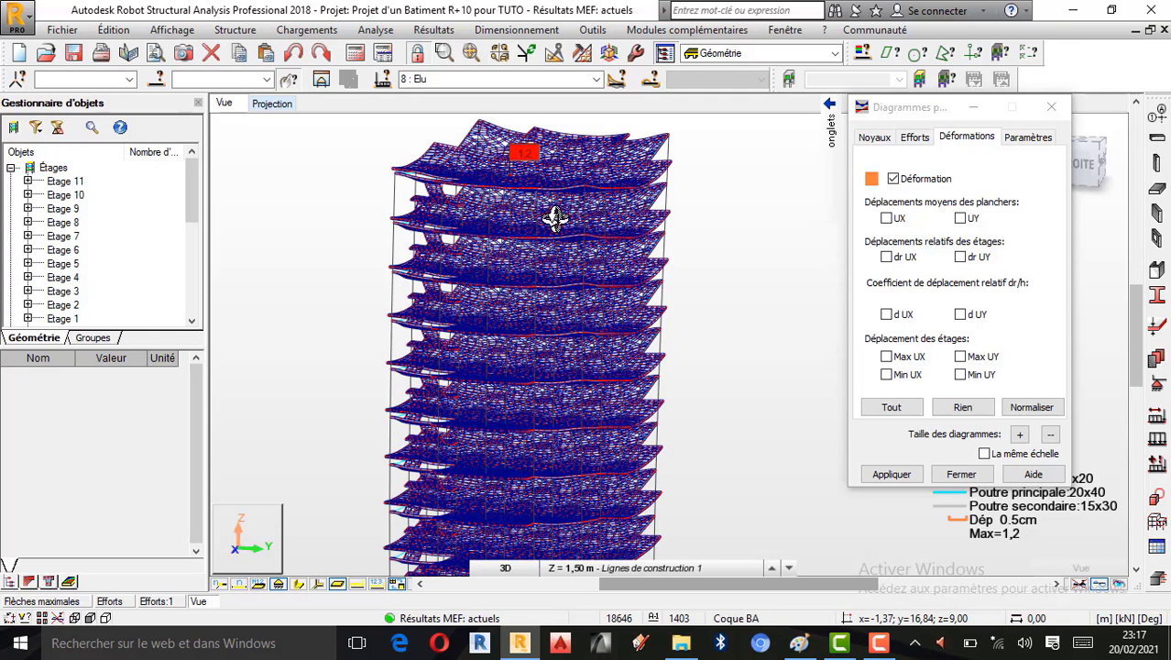
Step: Switch to Paint and highlight the handwritten 1,2 of the ELU comparison with orange and yellow strokes
{"action": "left_click", "coordinate": [812, 640]}
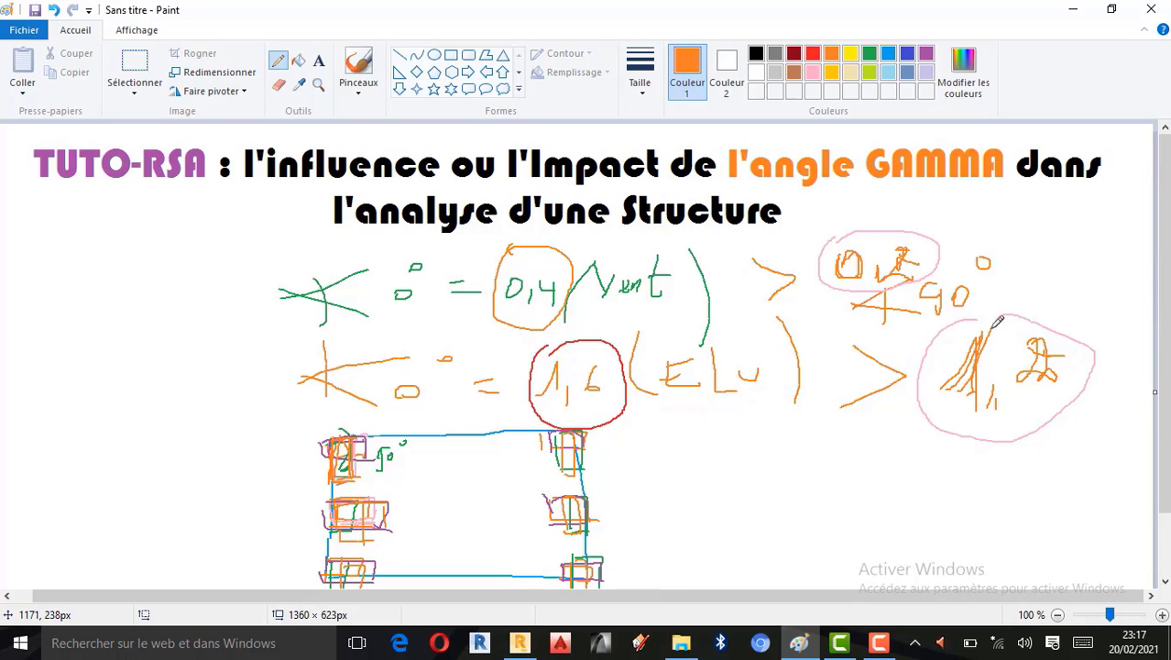
{"action": "left_click_drag", "start_coordinate": [992, 327], "coordinate": [973, 394]}
{"action": "left_click", "coordinate": [850, 55]}
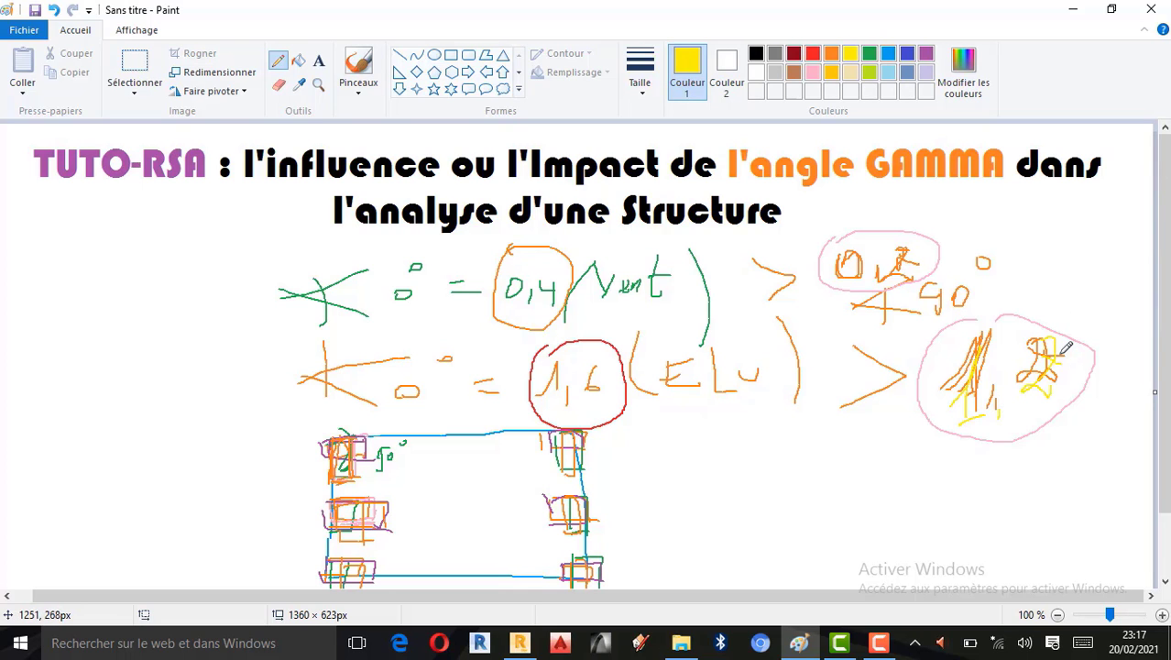
Step: Return to Robot Structural Analysis and examine the Elu deformation over the building's full height
{"action": "left_click", "coordinate": [520, 642]}
{"action": "scroll", "coordinate": [547, 306], "scroll_direction": "down", "scroll_amount": 1}
{"action": "scroll", "coordinate": [499, 343], "scroll_direction": "up", "scroll_amount": 1}
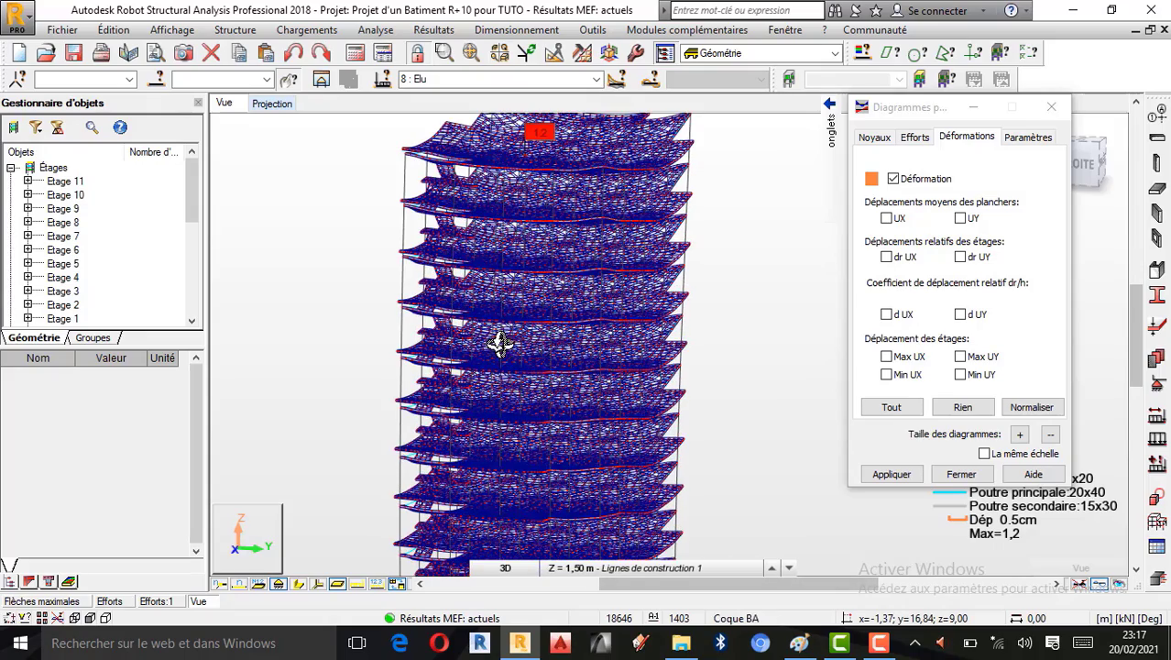
{"action": "scroll", "coordinate": [576, 354], "scroll_direction": "down", "scroll_amount": 1}
{"action": "middle_click_drag", "start_coordinate": [576, 355], "coordinate": [580, 279], "text": "shift"}
{"action": "scroll", "coordinate": [570, 273], "scroll_direction": "down", "scroll_amount": 1}
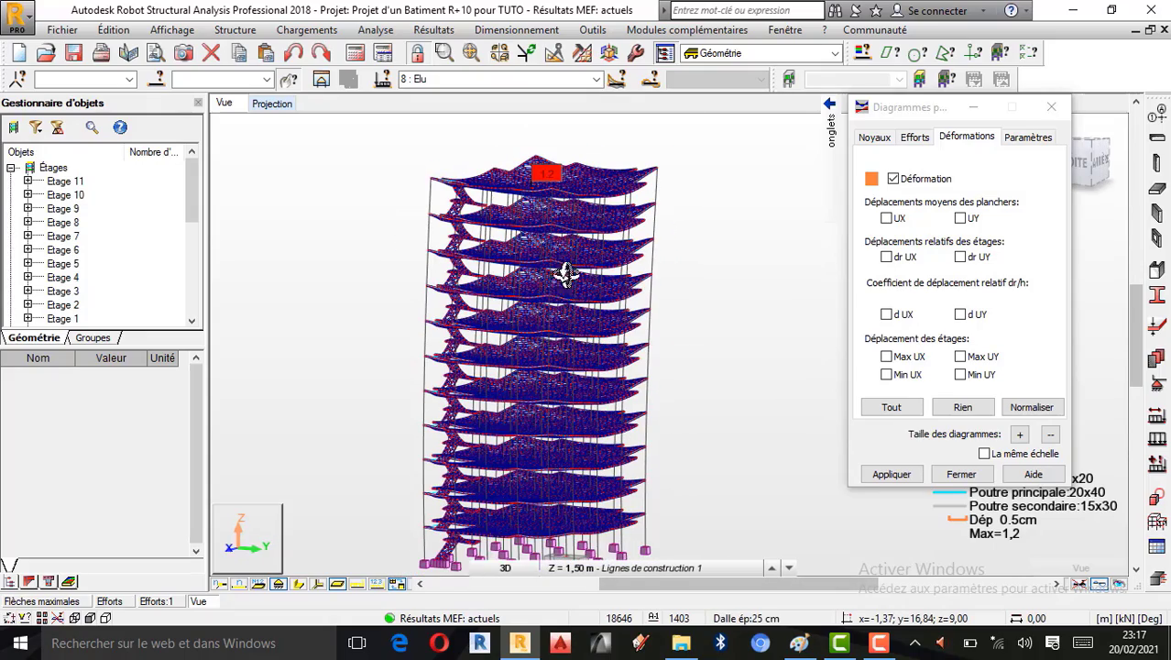
{"action": "scroll", "coordinate": [547, 447], "scroll_direction": "up", "scroll_amount": 2}
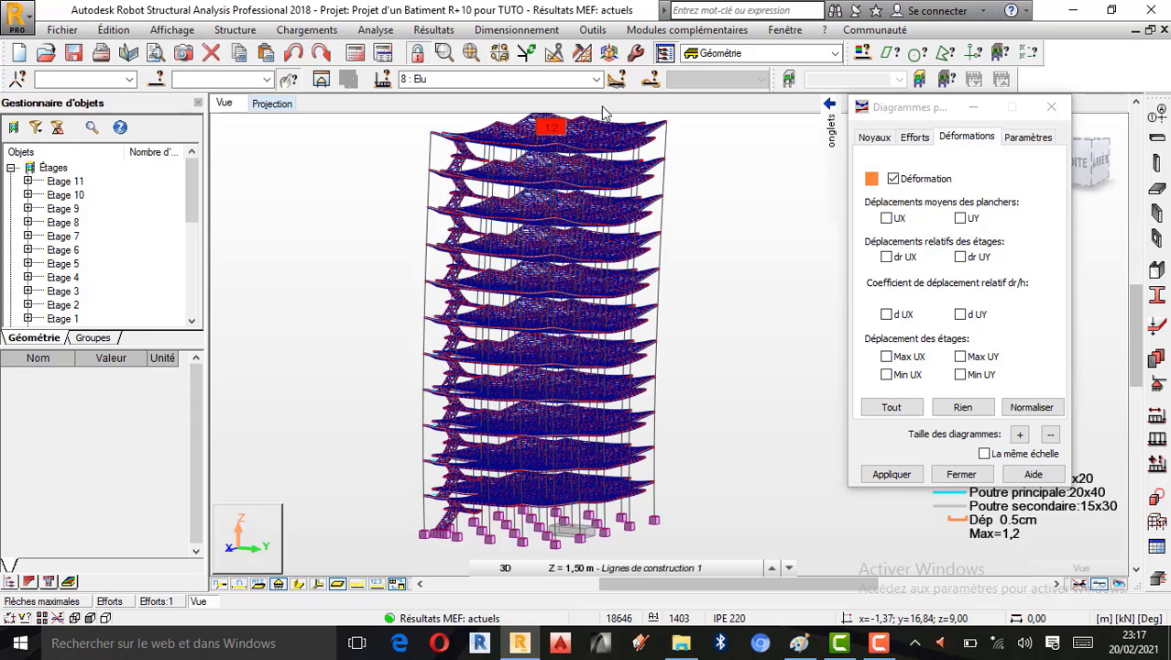
Step: Set the load case to 7 : Simulation du vent X+ 28 m/s and examine the building's deformation at the top storey
{"action": "left_click", "coordinate": [550, 79]}
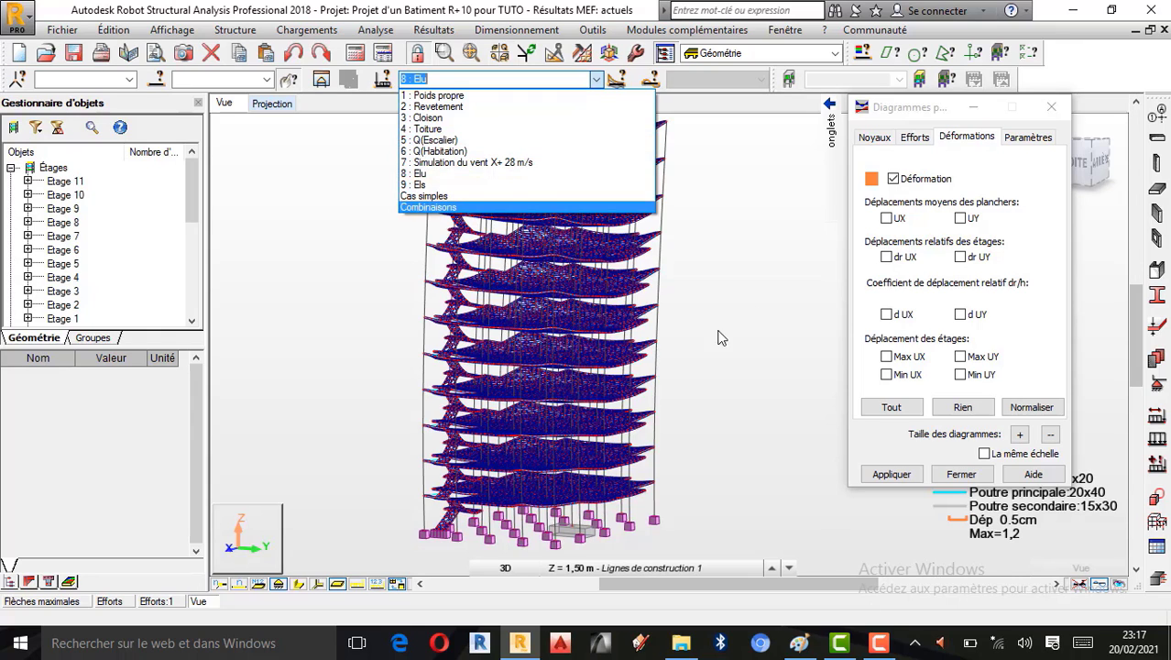
{"action": "left_click", "coordinate": [879, 639]}
{"action": "left_click", "coordinate": [1088, 574]}
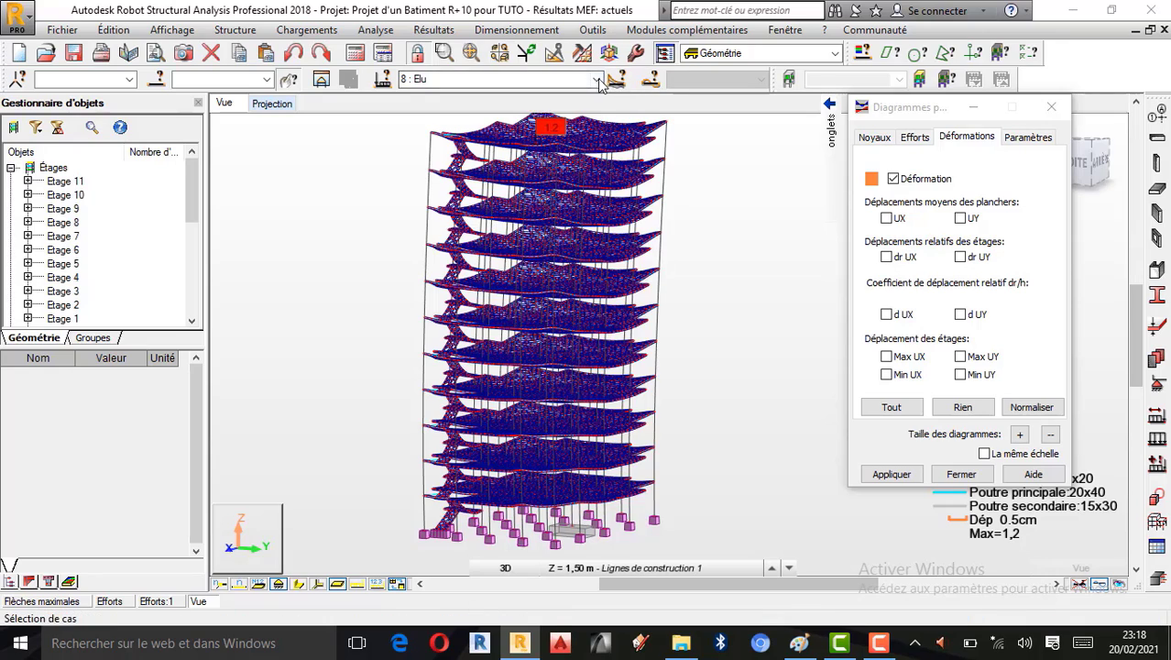
{"action": "left_click", "coordinate": [513, 79]}
{"action": "left_click", "coordinate": [444, 162]}
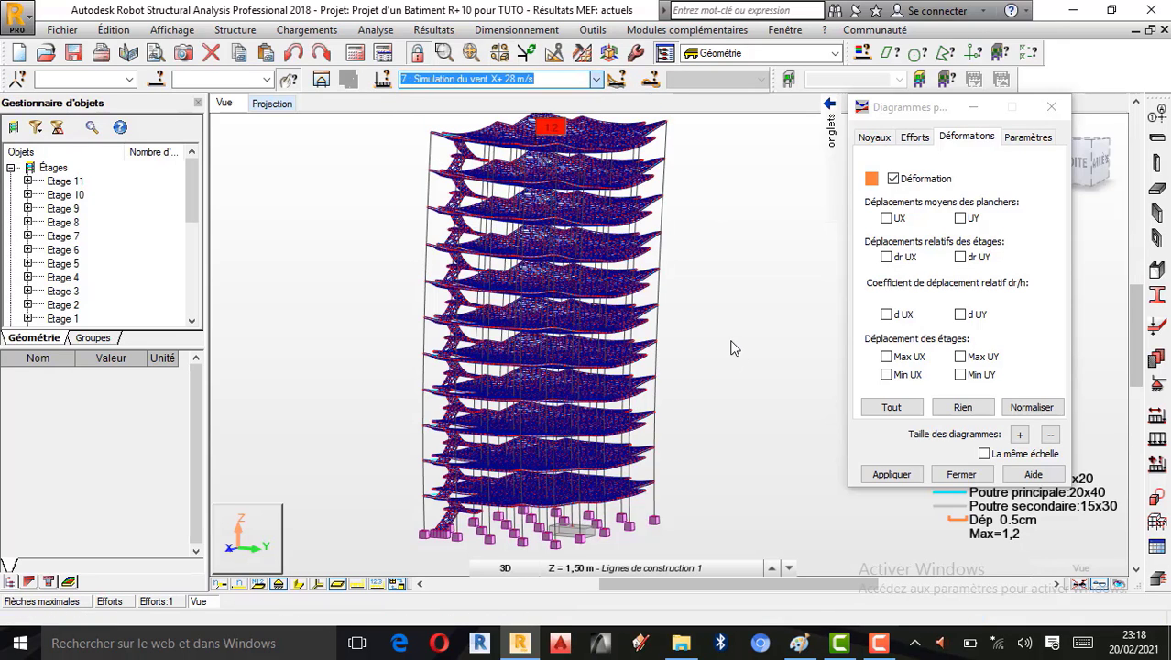
{"action": "scroll", "coordinate": [657, 444], "scroll_direction": "down", "scroll_amount": 1}
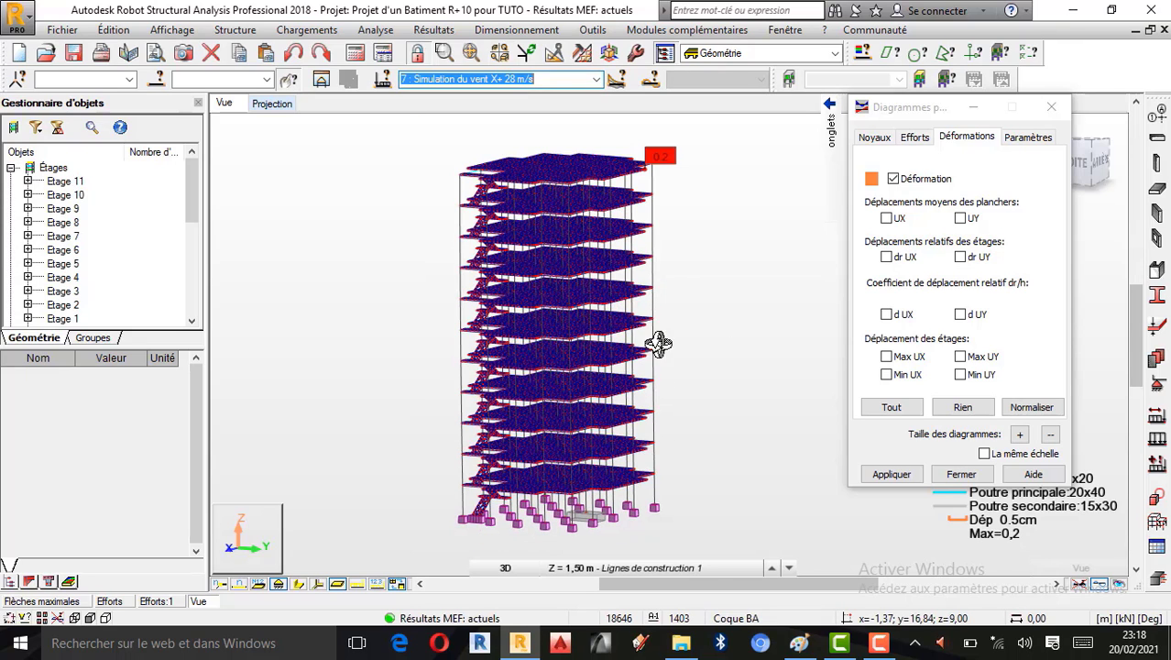
{"action": "scroll", "coordinate": [634, 177], "scroll_direction": "up", "scroll_amount": 1}
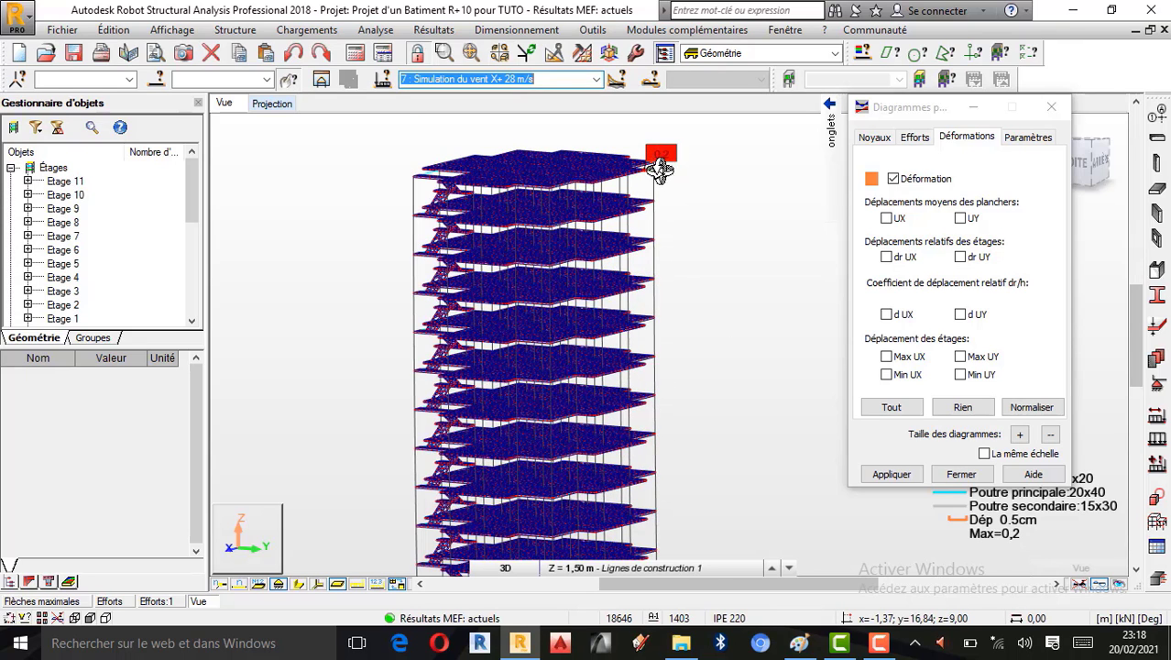
Step: Switch to Paint and highlight the handwritten 0,2 of the wind comparison in yellow, then return to the building model
{"action": "left_click", "coordinate": [799, 642]}
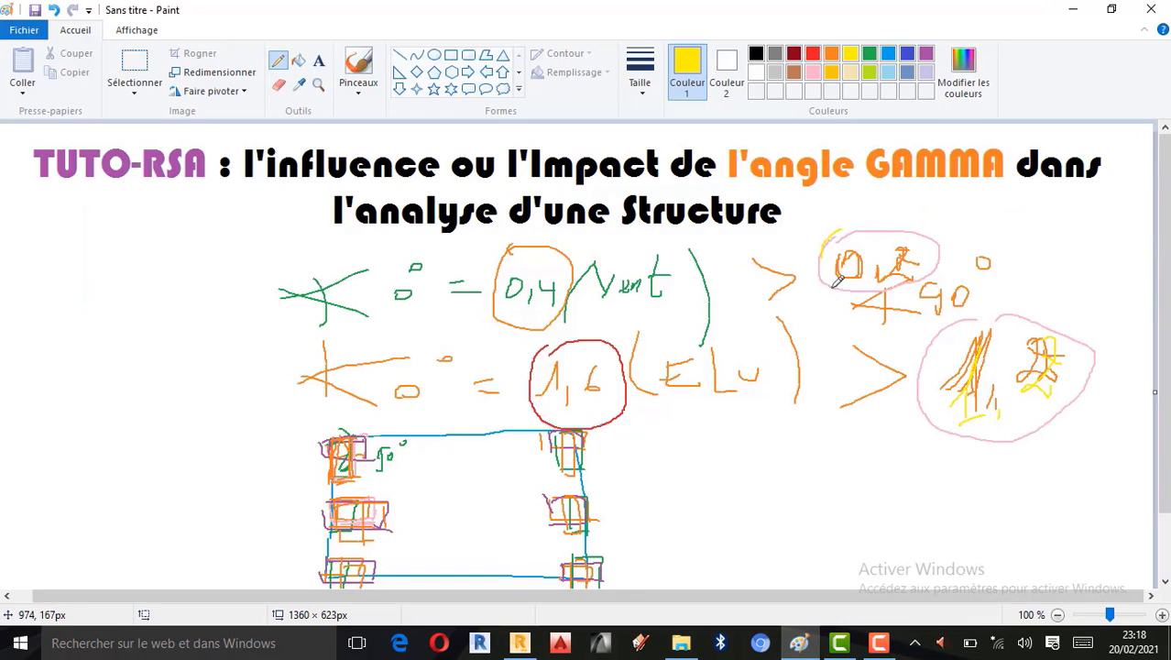
{"action": "left_click_drag", "start_coordinate": [836, 281], "coordinate": [888, 259]}
{"action": "left_click", "coordinate": [1073, 13]}
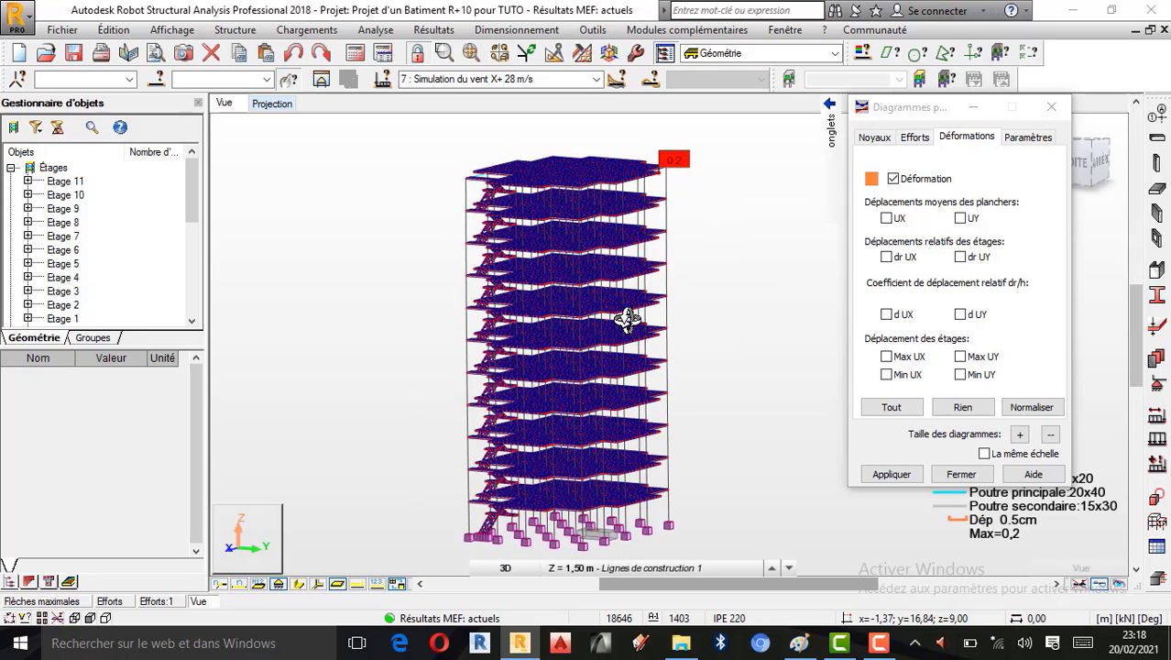
Step: Examine the wind-case deformation across the building's storeys from another angle, up close and as a whole
{"action": "left_click_drag", "start_coordinate": [625, 318], "coordinate": [555, 330]}
{"action": "scroll", "coordinate": [598, 316], "scroll_direction": "up", "scroll_amount": 2}
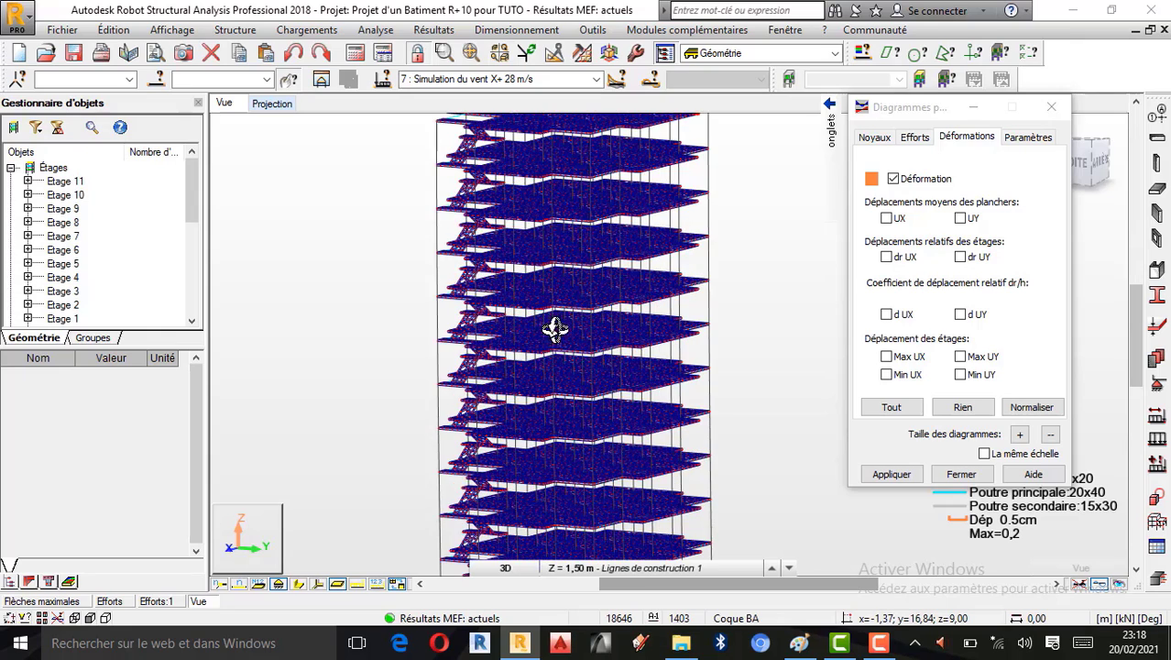
{"action": "scroll", "coordinate": [633, 316], "scroll_direction": "down", "scroll_amount": 2}
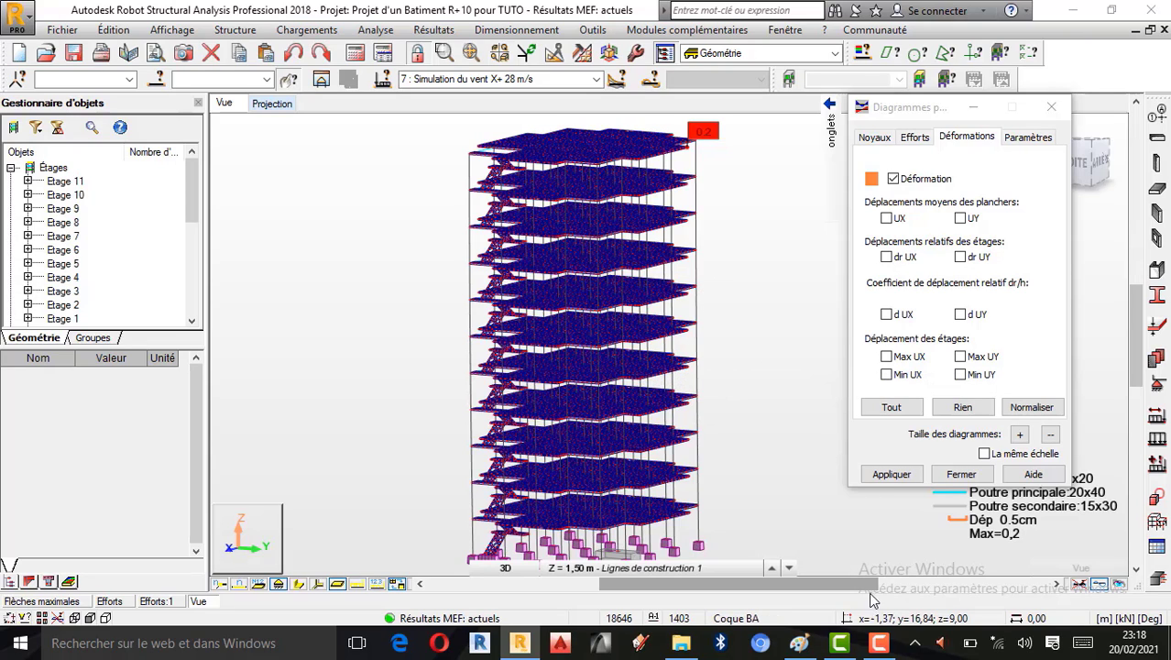
{"action": "left_click", "coordinate": [879, 642]}
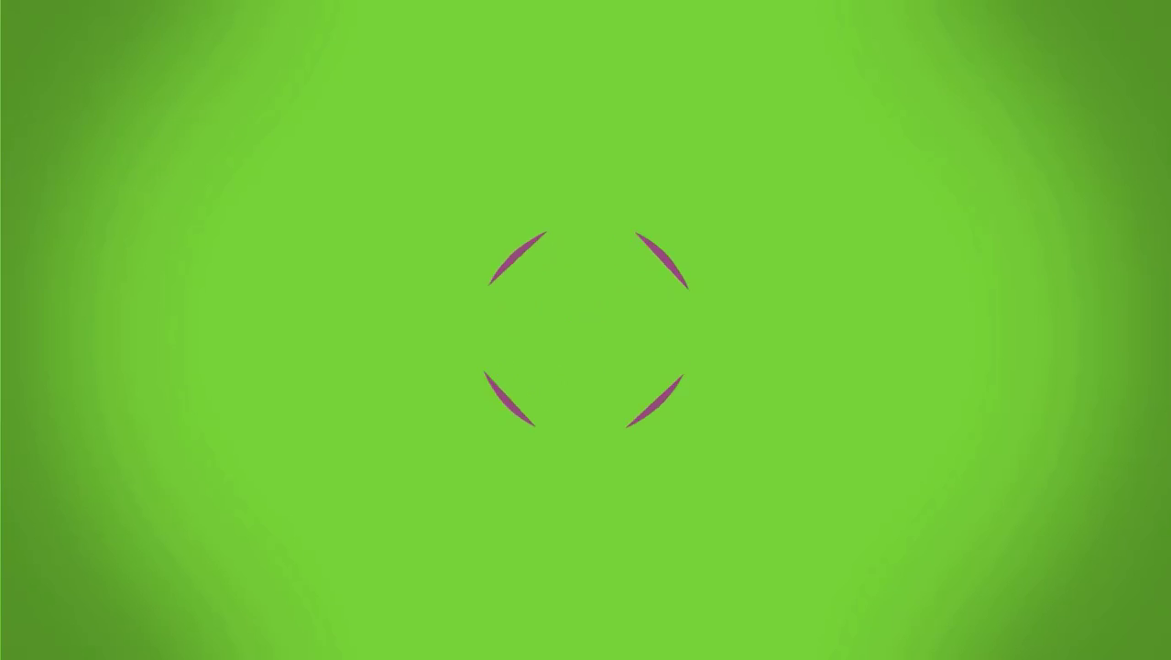